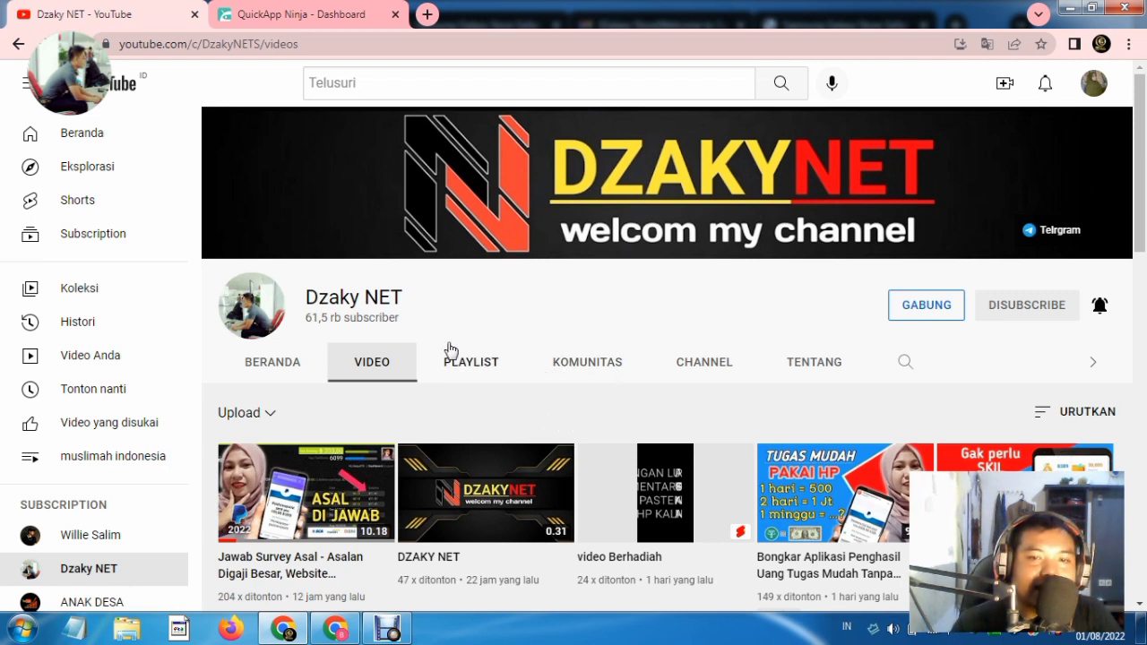
Open a new browser tab and search Google for 'buah'
click(428, 16)
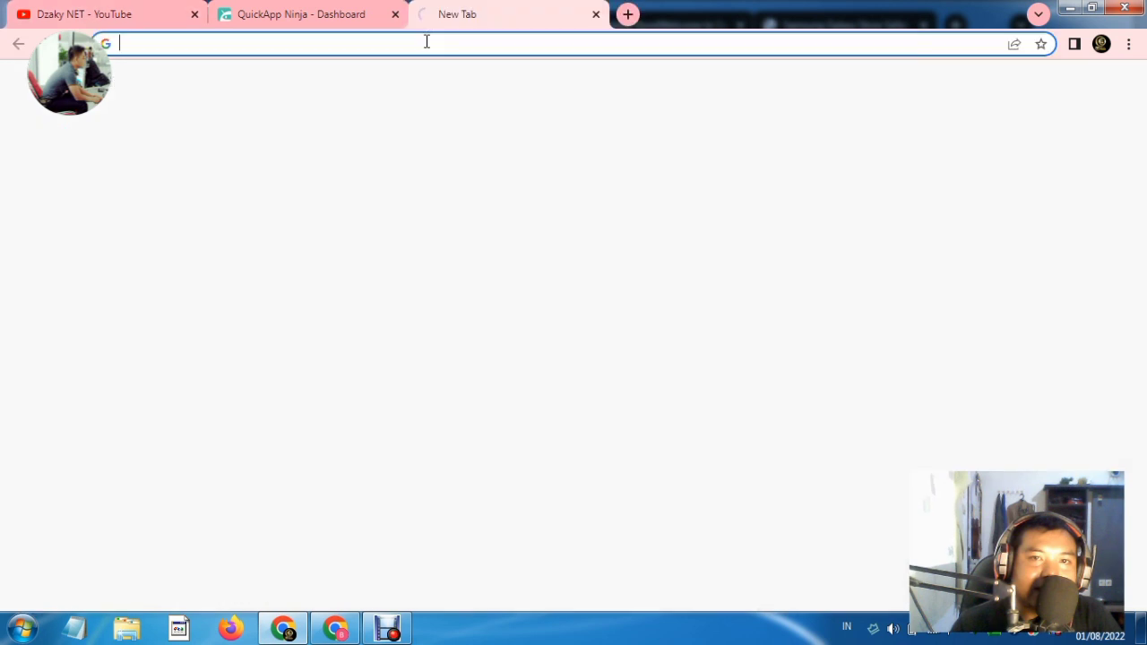
click(426, 42)
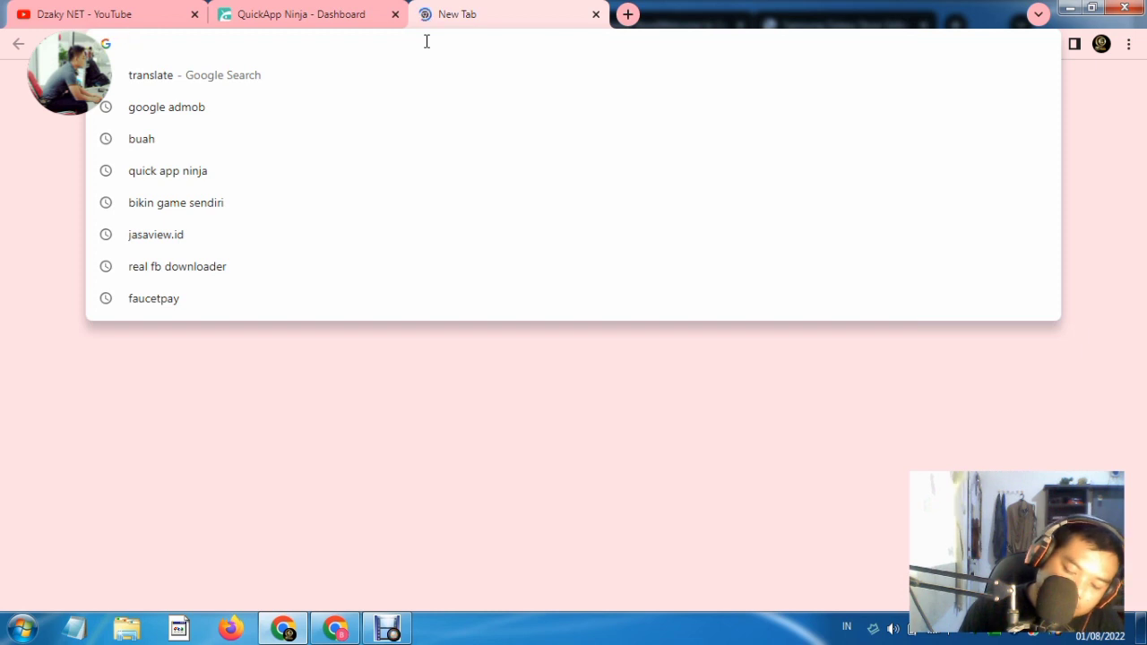
text(buah)
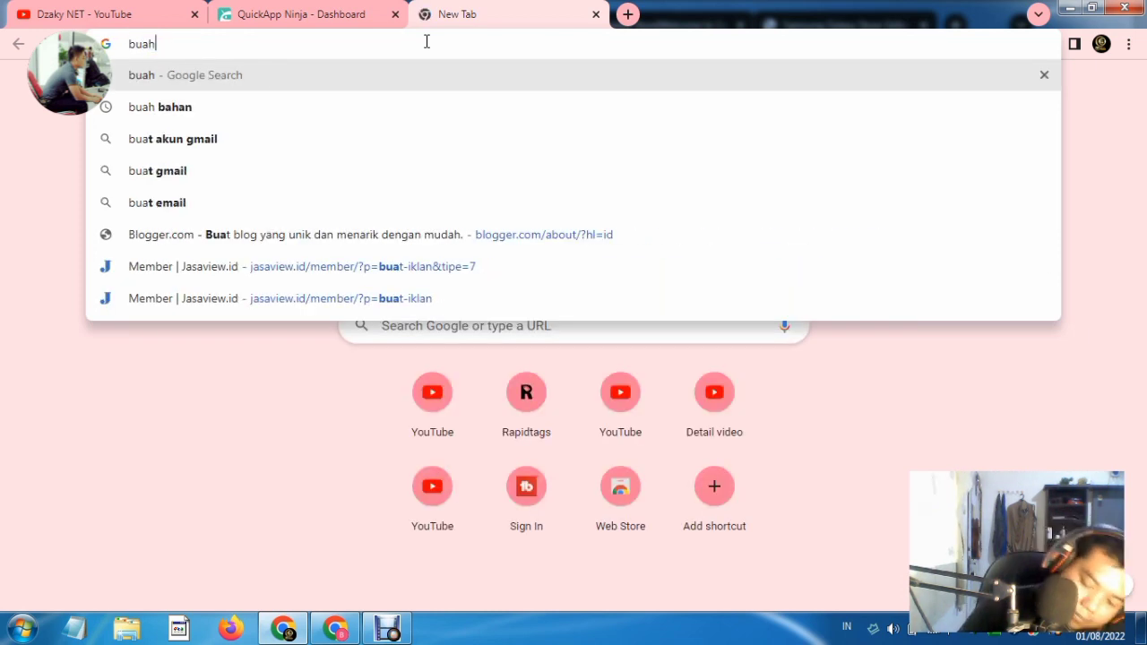
key(Return)
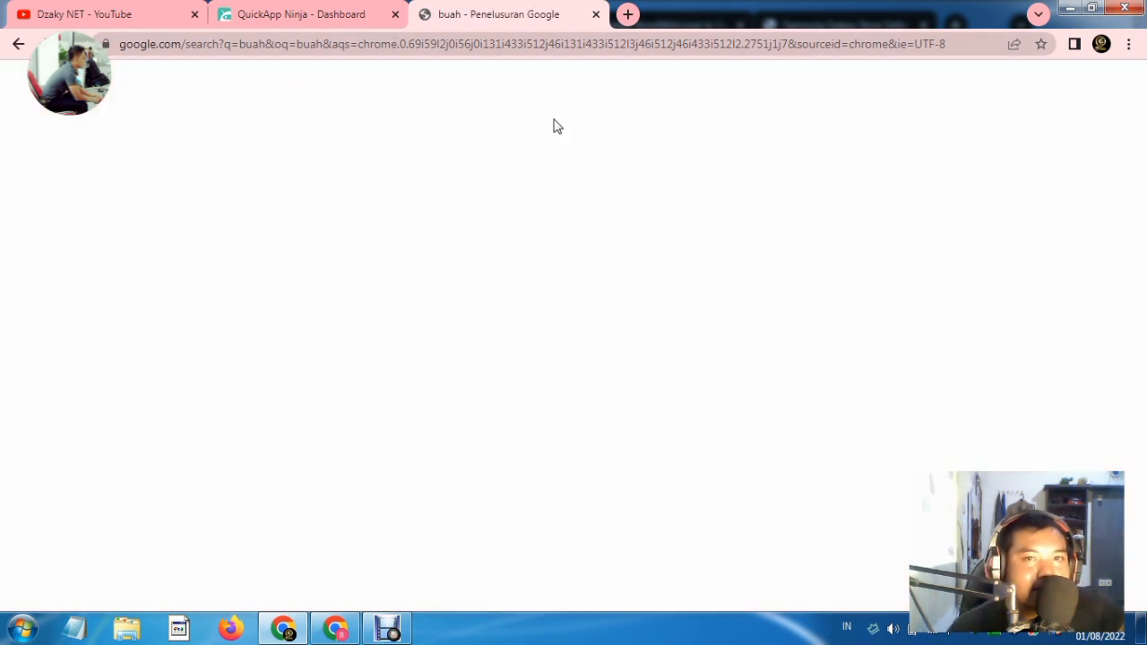
scroll(509, 264, down, 2)
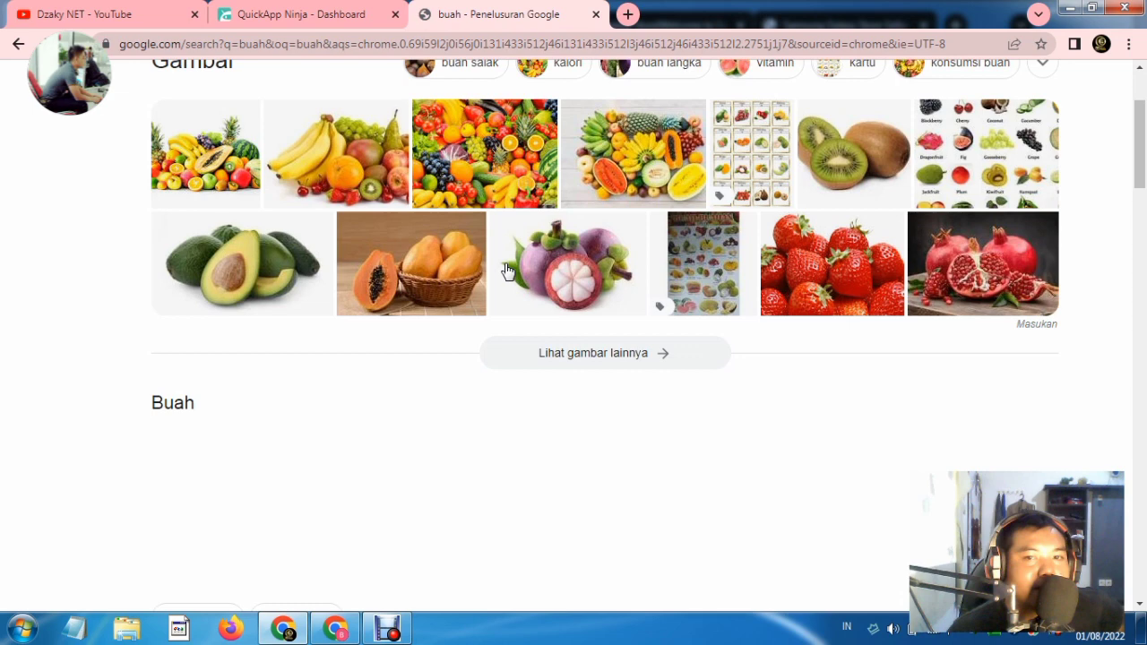
scroll(509, 264, up, 2)
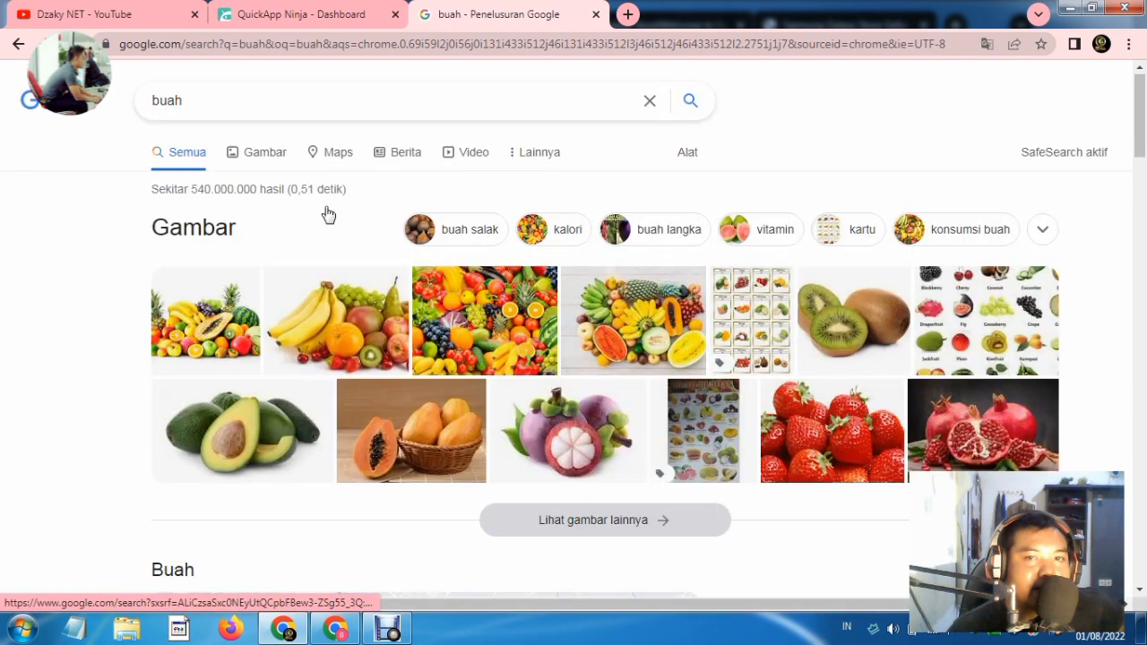
Switch to image results and browse the grid of fruit pictures
click(254, 155)
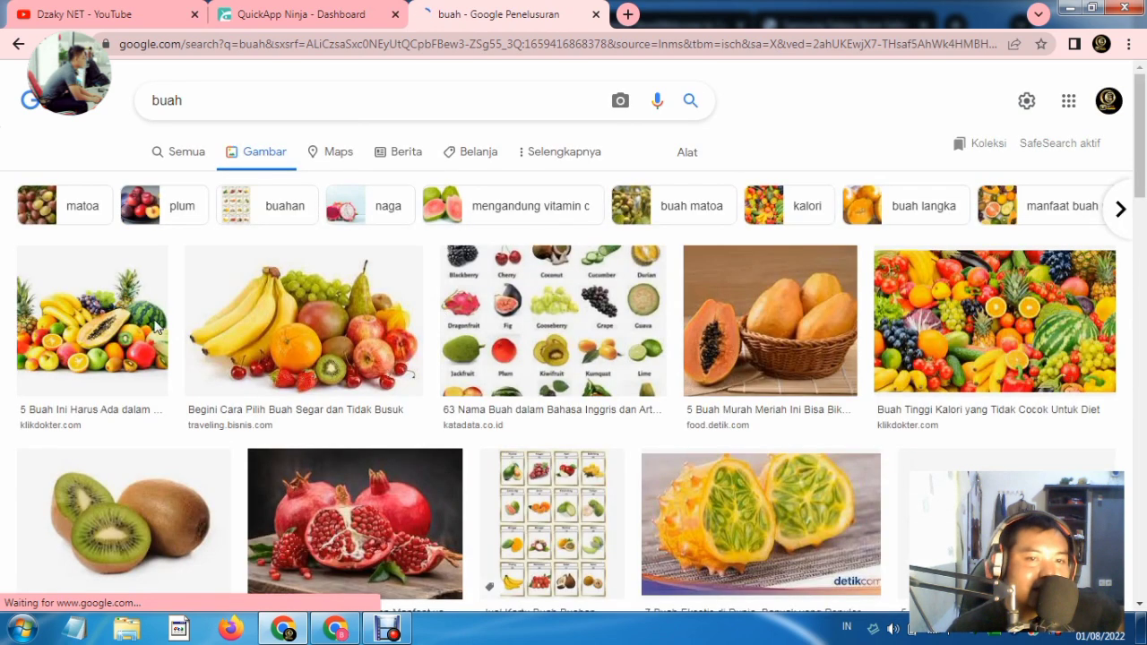
scroll(985, 359, down, 1)
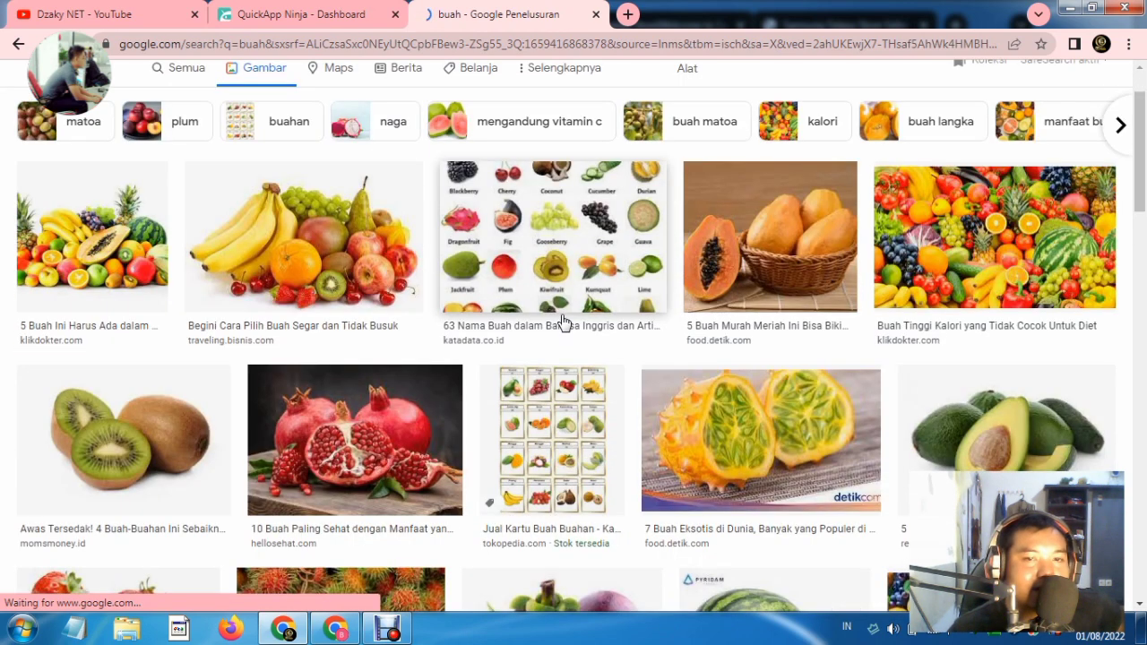
scroll(985, 358, down, 1)
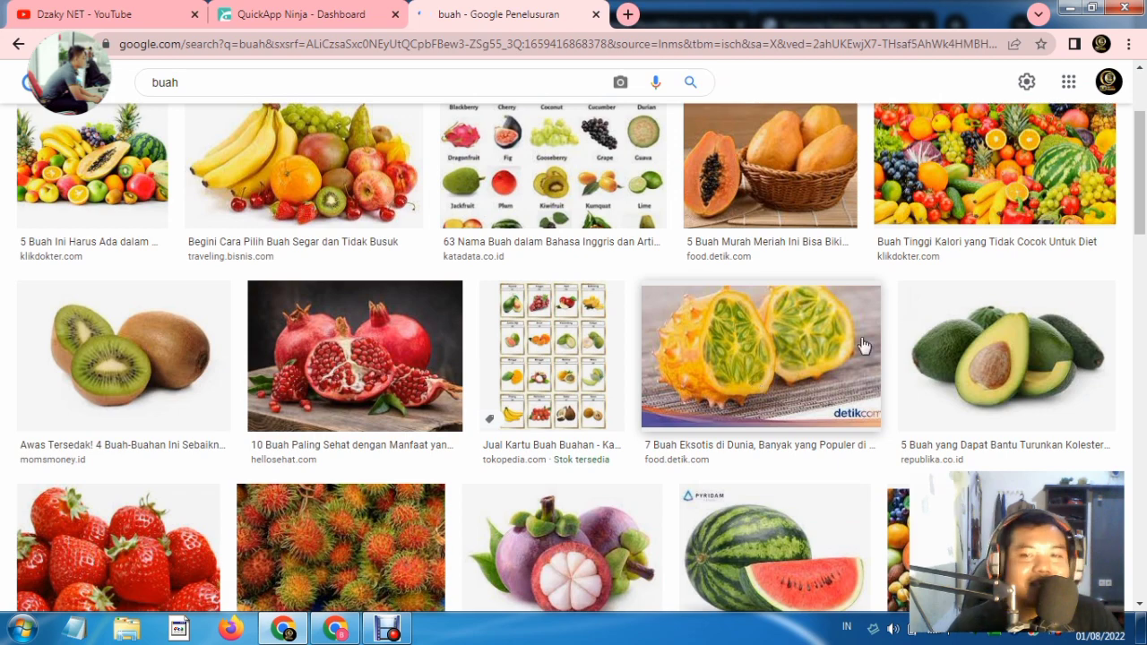
scroll(804, 395, down, 1)
scroll(802, 417, down, 1)
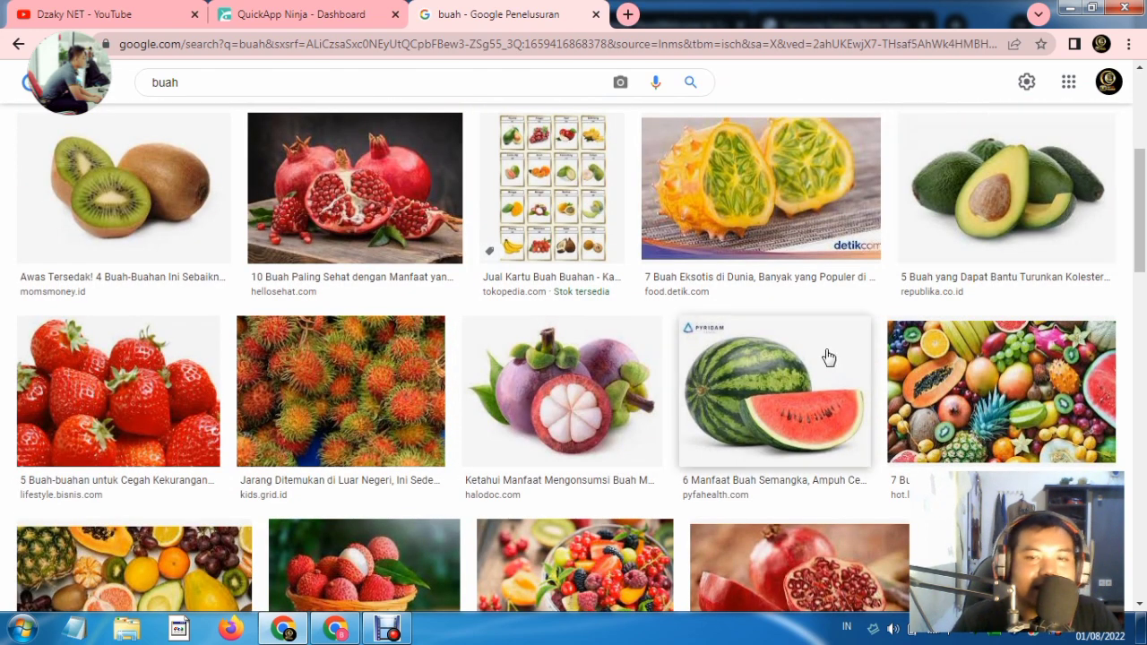
scroll(422, 276, down, 3)
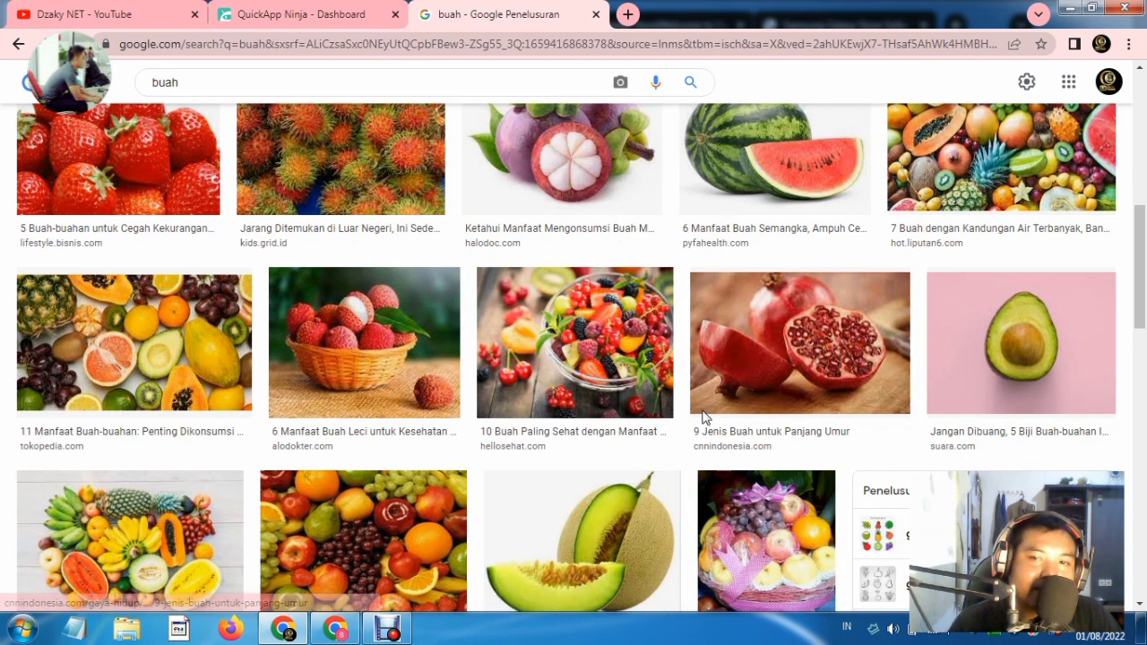
scroll(663, 399, up, 5)
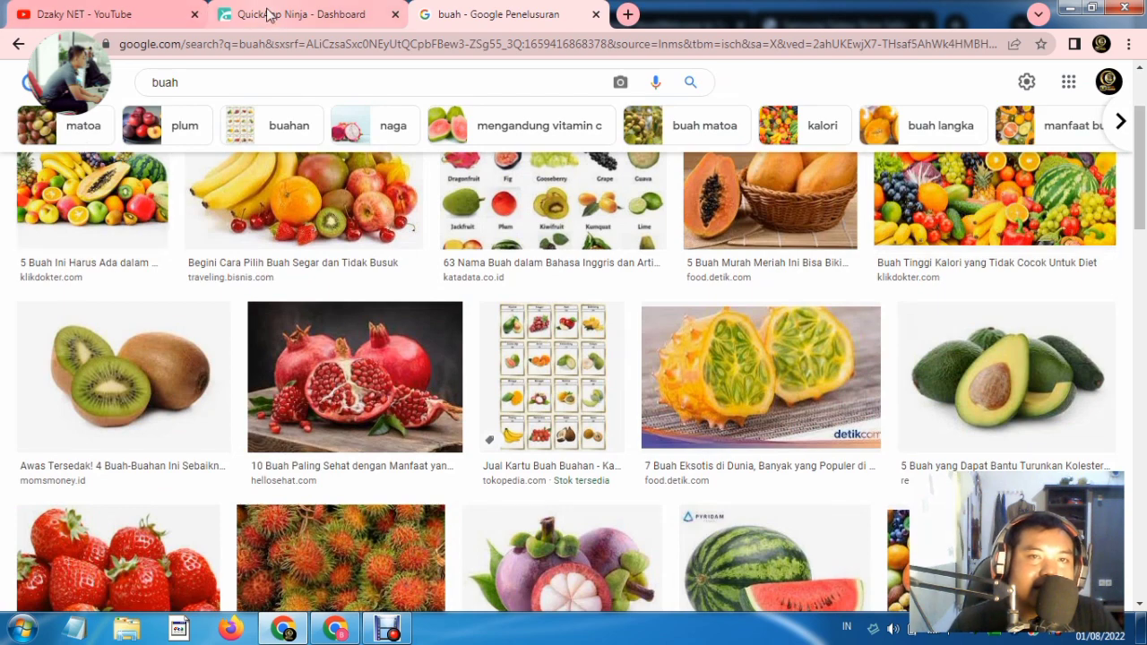
Return to the QuickApp Ninja dashboard tab showing the TEBAK BUAH game
click(305, 15)
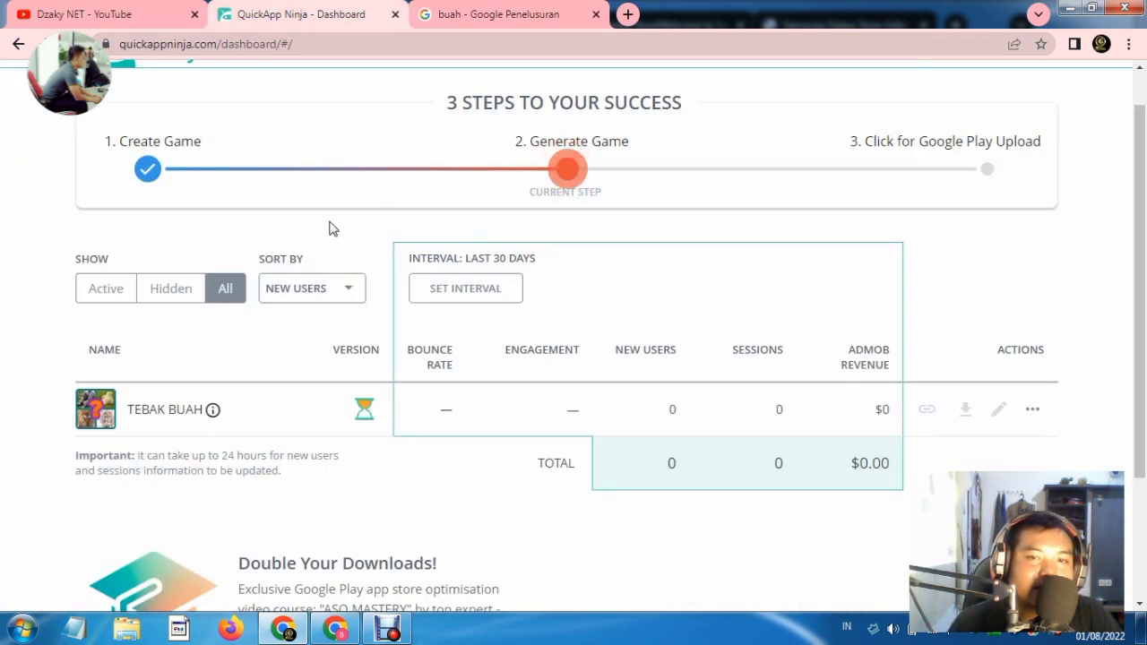
scroll(329, 228, up, 1)
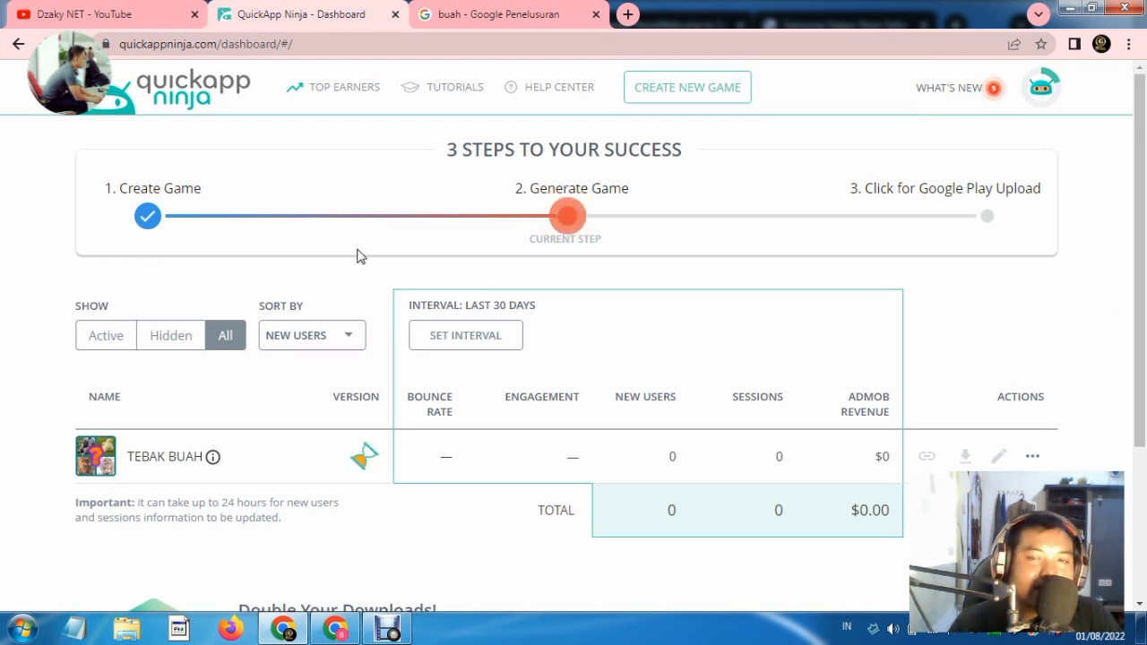
click(336, 631)
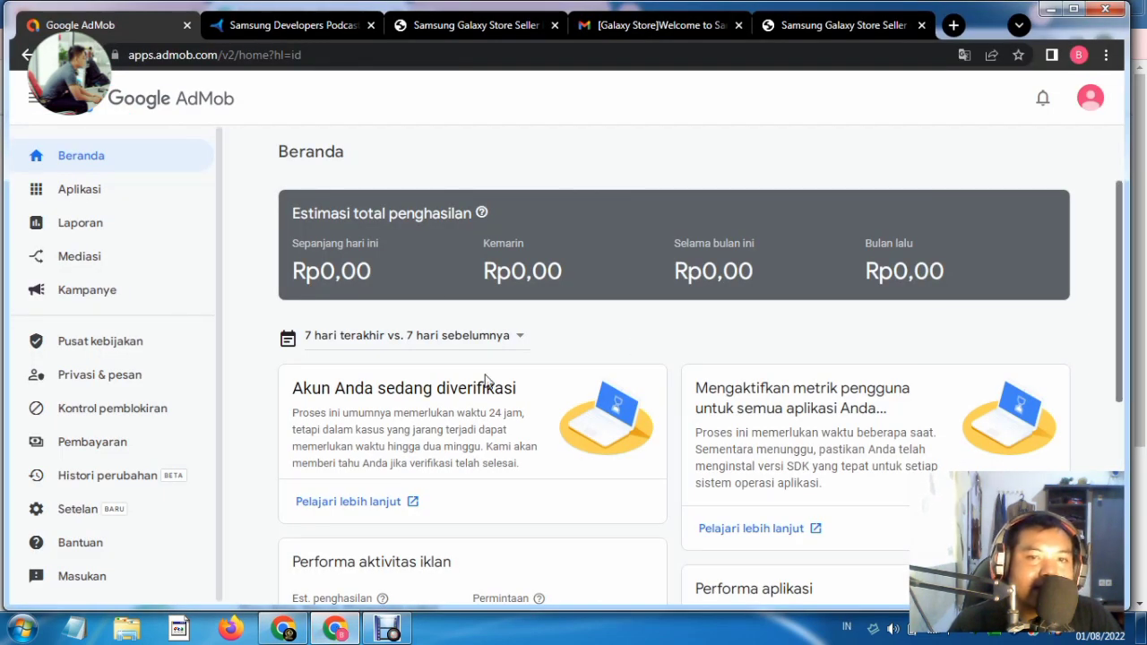
scroll(485, 381, down, 1)
scroll(448, 314, down, 1)
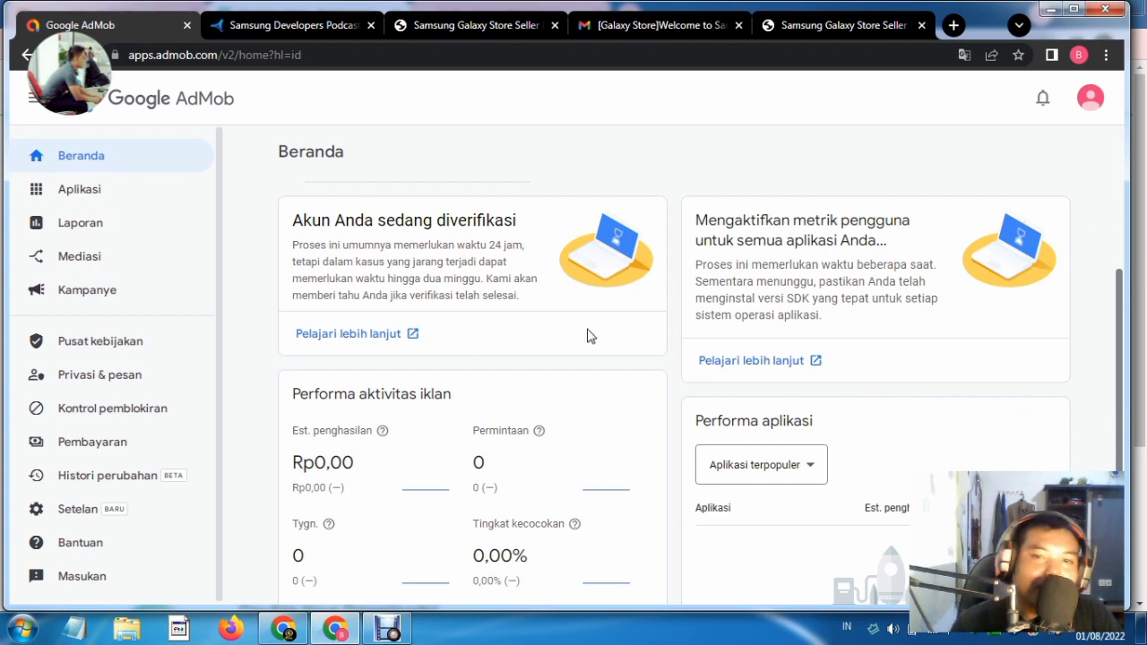
scroll(565, 408, up, 2)
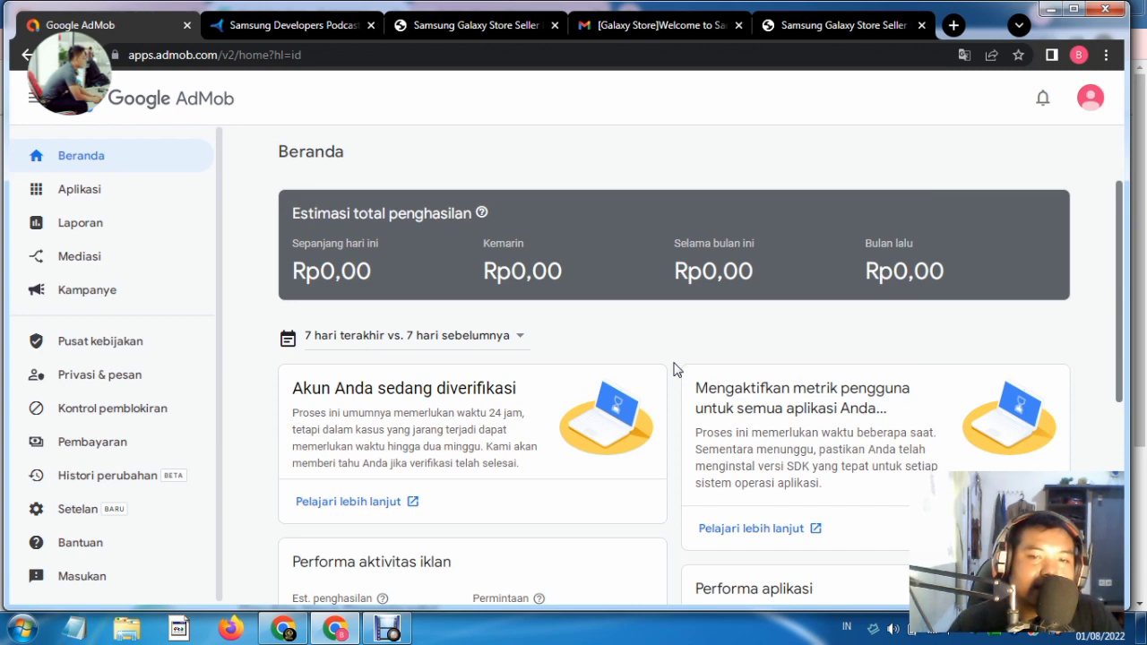
scroll(676, 370, down, 2)
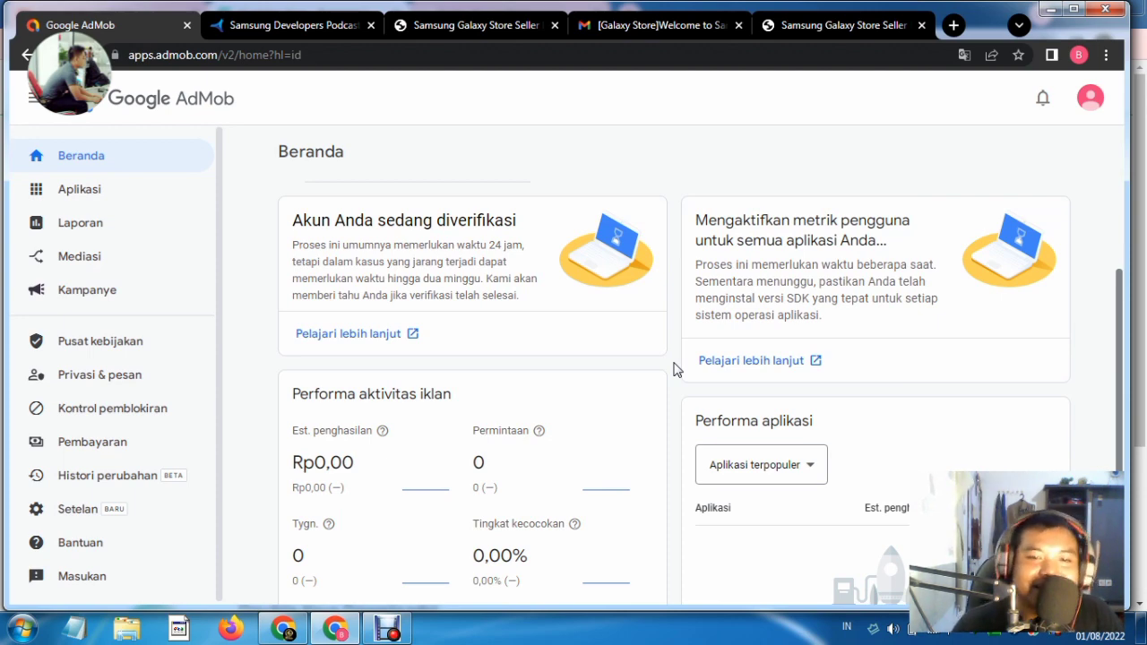
scroll(677, 370, up, 1)
scroll(676, 370, up, 1)
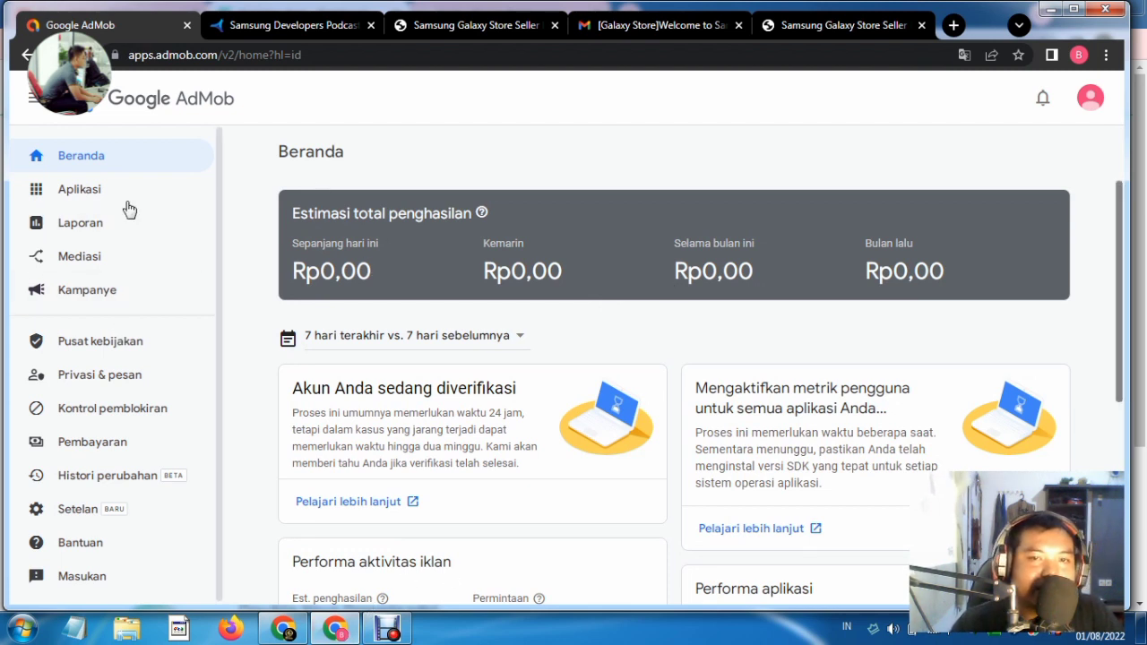
click(269, 632)
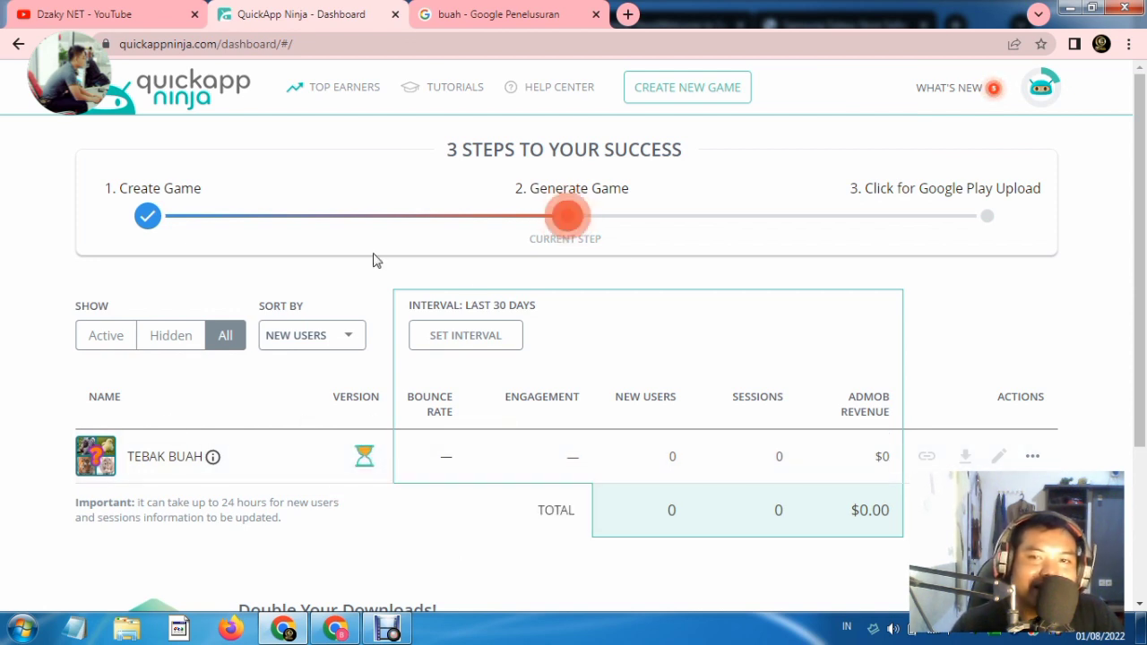
Create a new game and browse the Guess the picture, Tiles and 4 Pics 1 Word templates
click(695, 99)
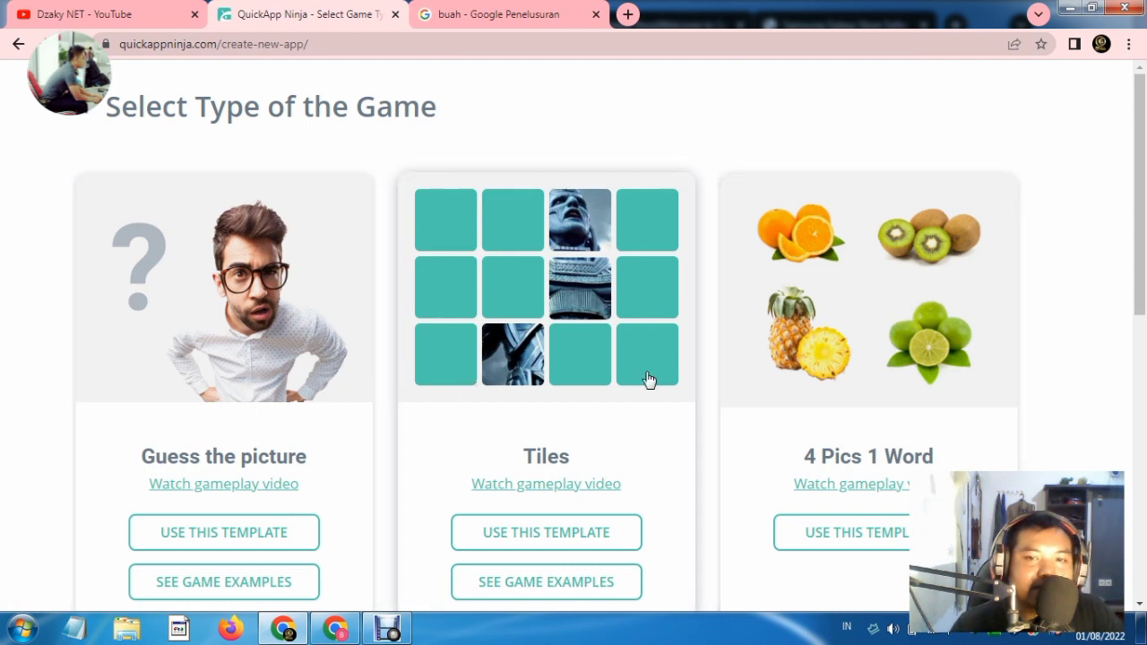
scroll(650, 385, down, 3)
scroll(358, 435, down, 3)
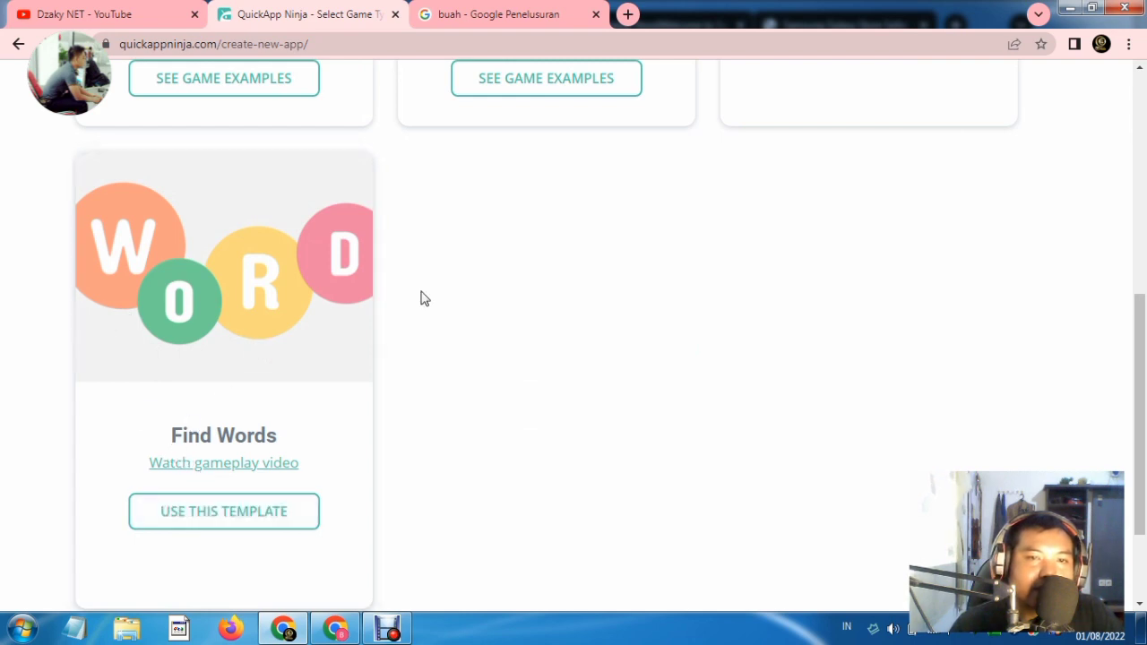
scroll(448, 292, up, 4)
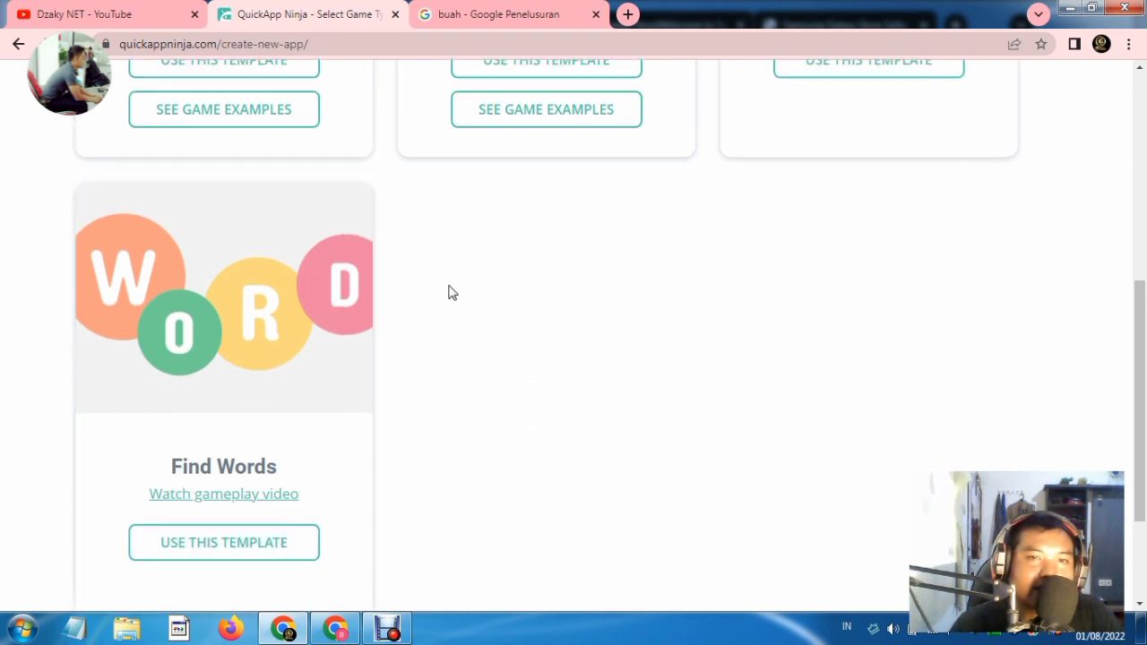
scroll(354, 260, up, 1)
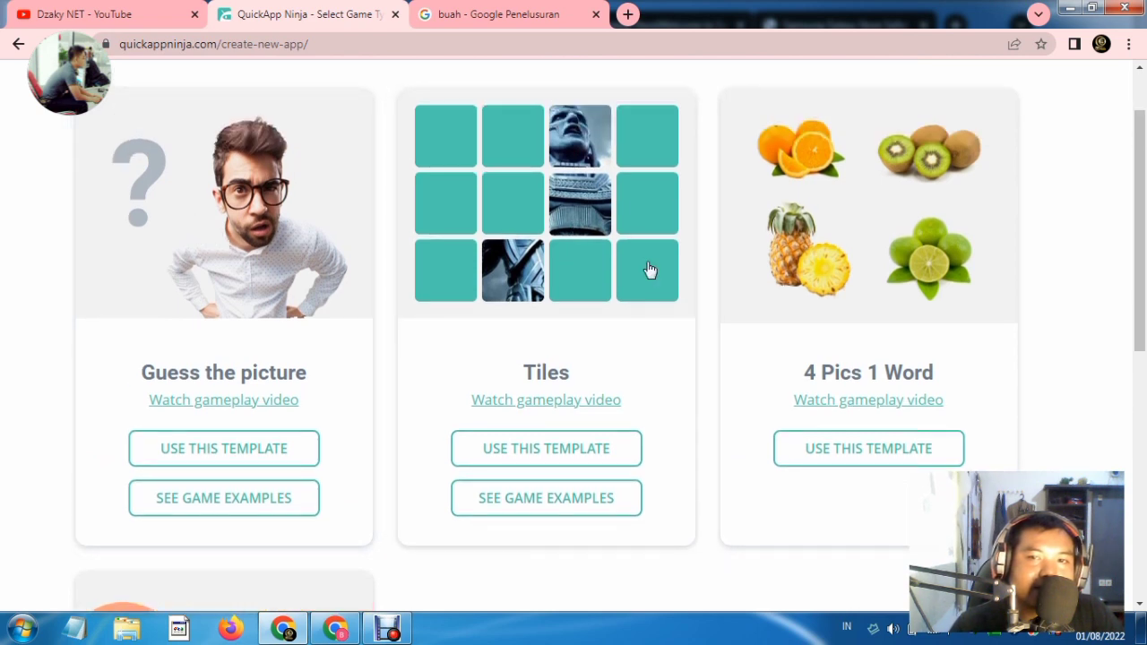
scroll(595, 413, up, 1)
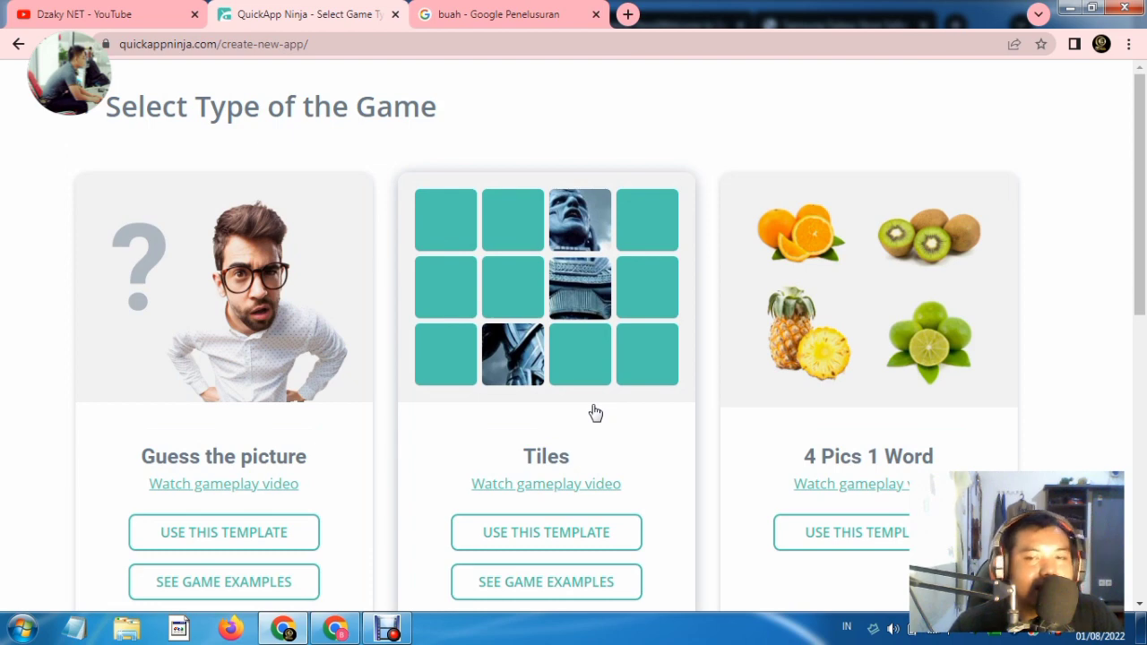
scroll(595, 413, down, 2)
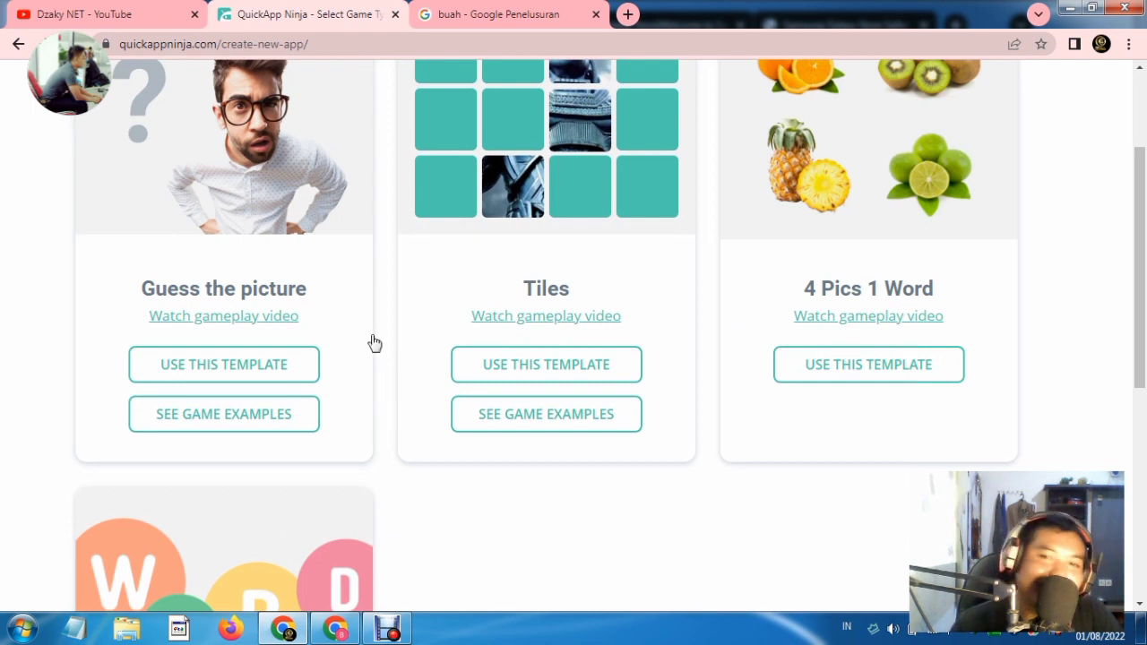
scroll(679, 283, up, 2)
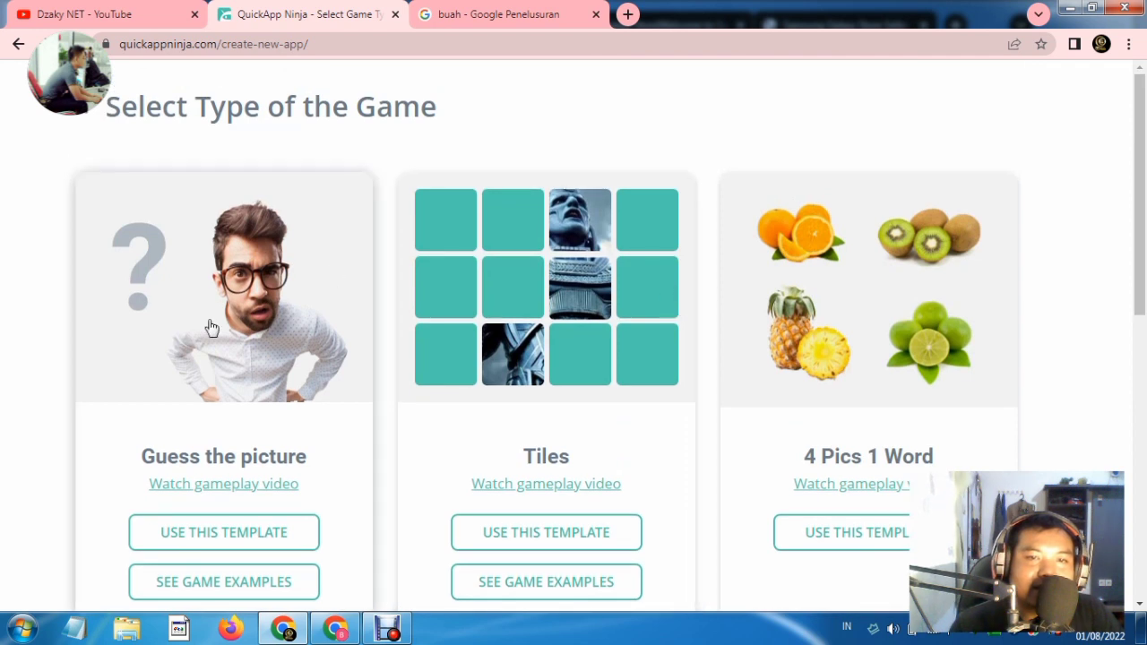
scroll(290, 351, down, 1)
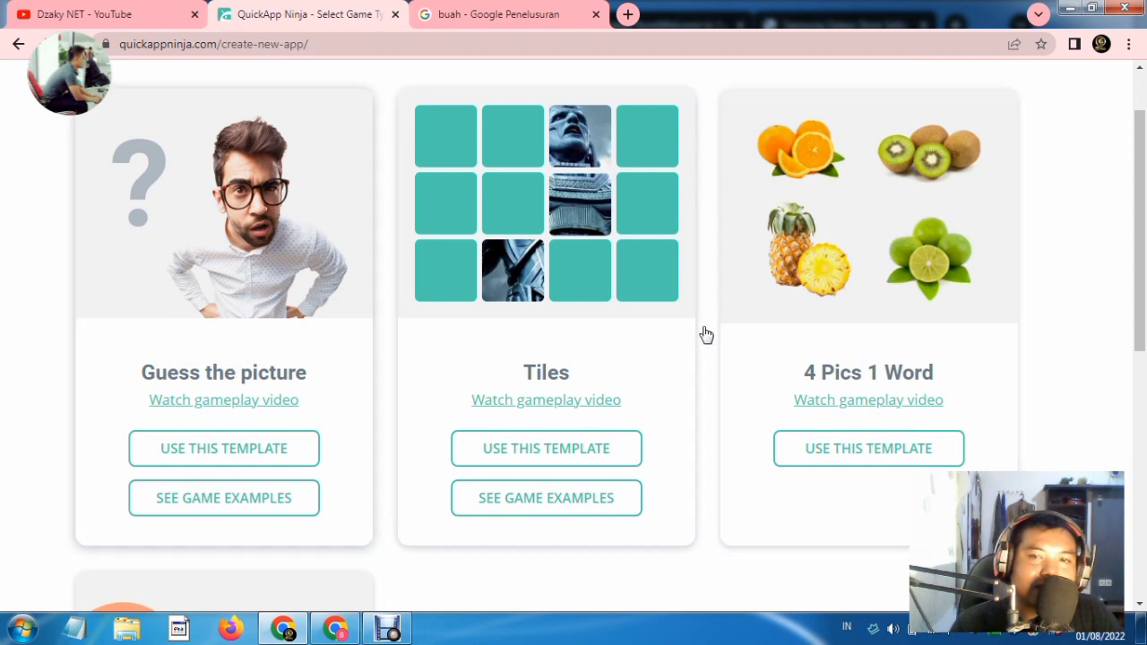
scroll(164, 518, down, 2)
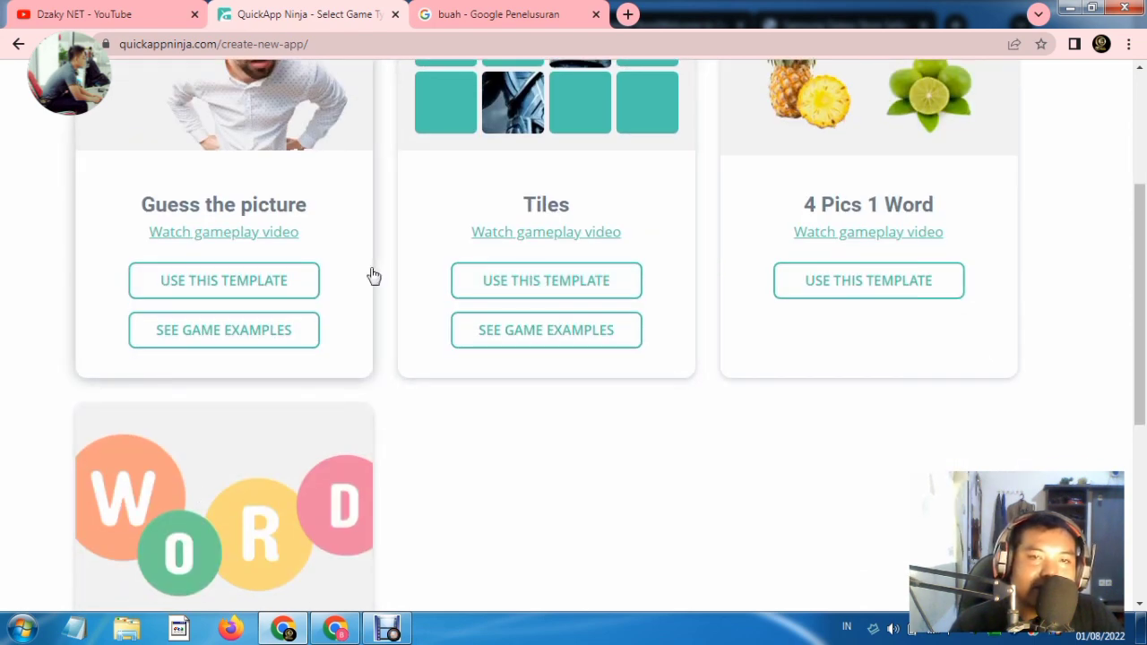
scroll(373, 275, up, 2)
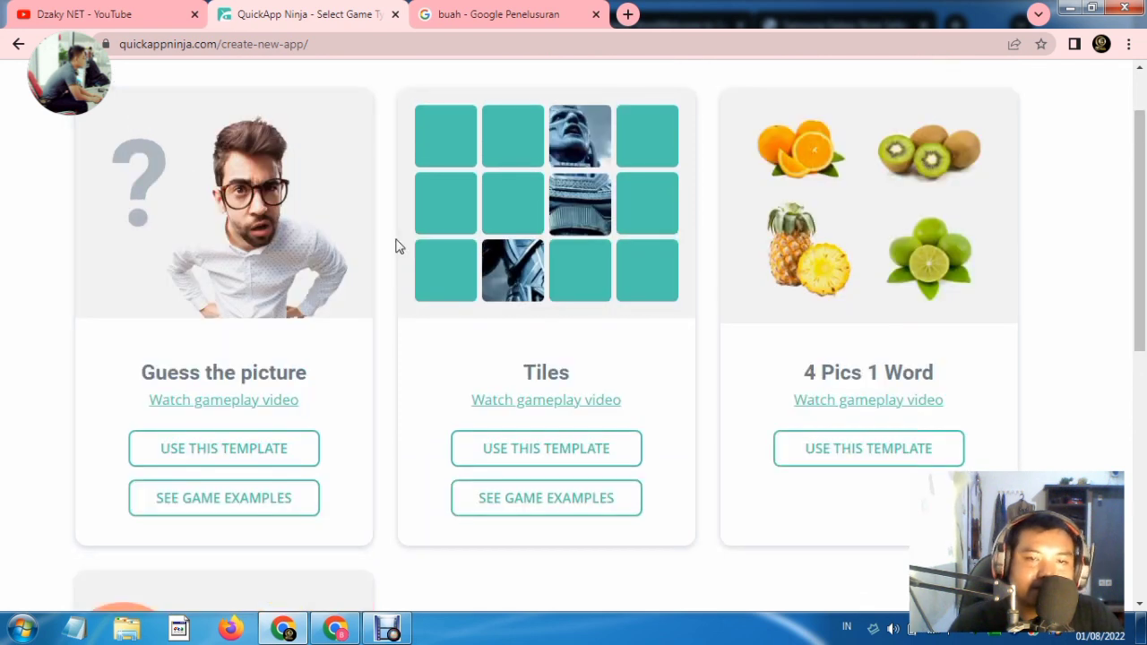
Build from the Guess the picture template and reach the Content step's Game Wizard welcome
click(229, 465)
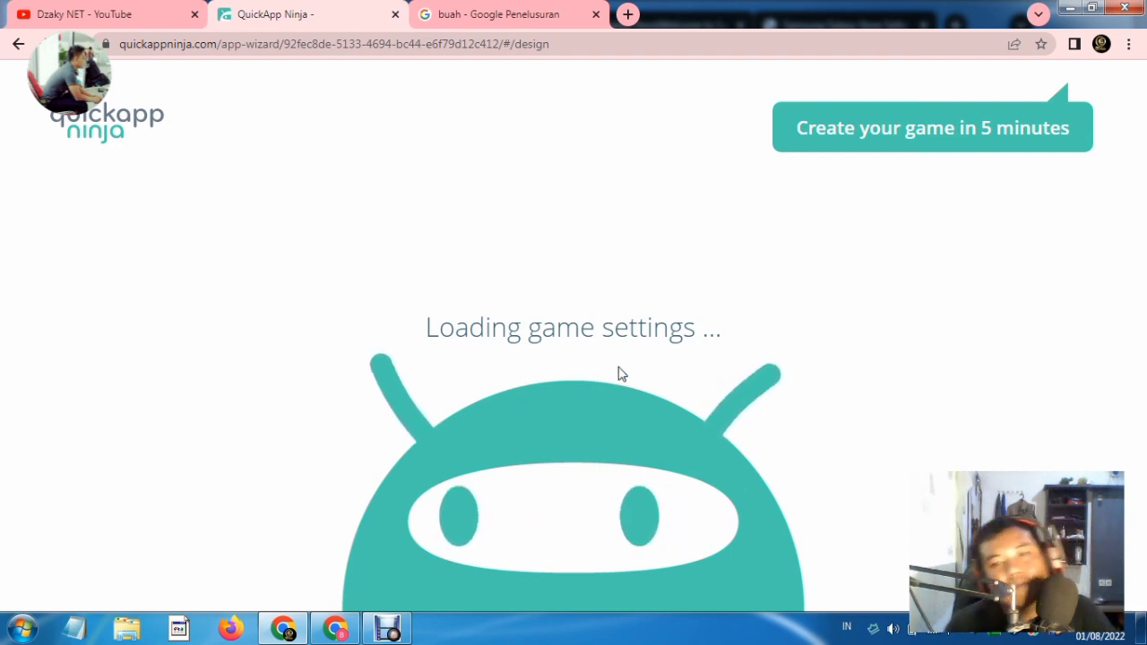
click(387, 627)
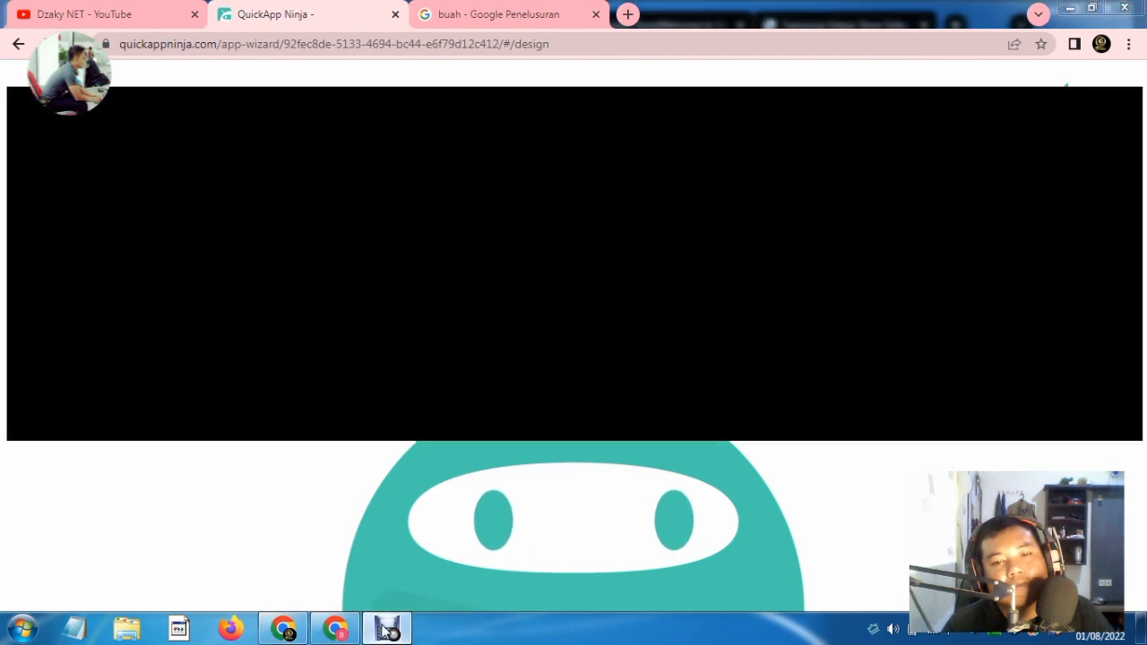
click(401, 556)
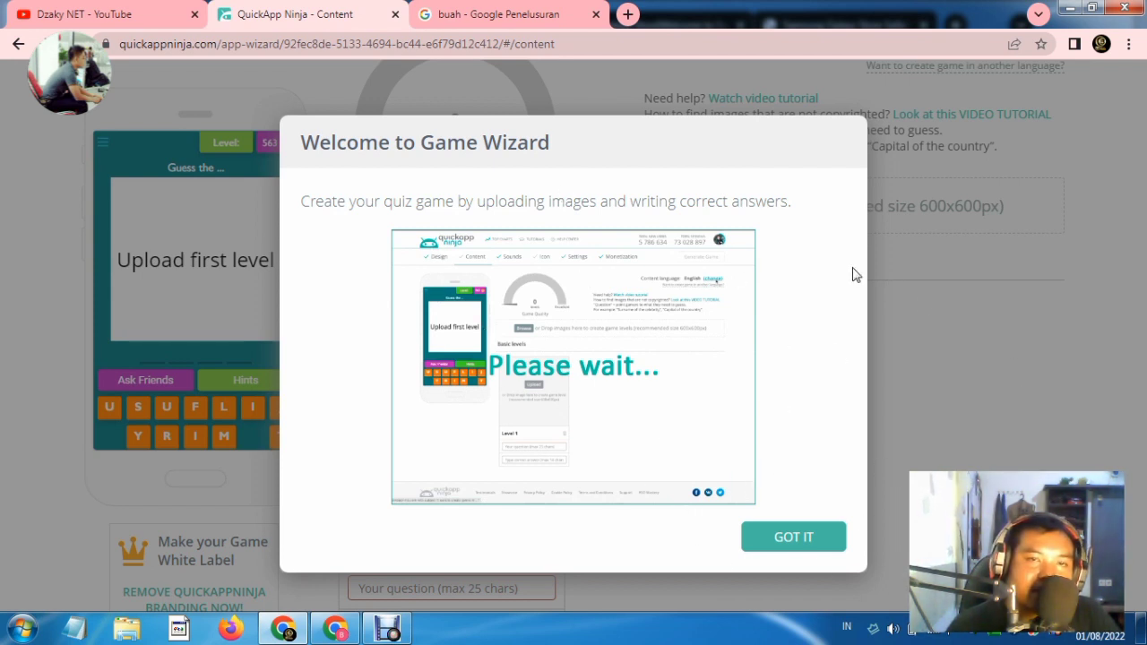
Dismiss the Game Wizard welcome and choose Indonesian as the content language
click(800, 538)
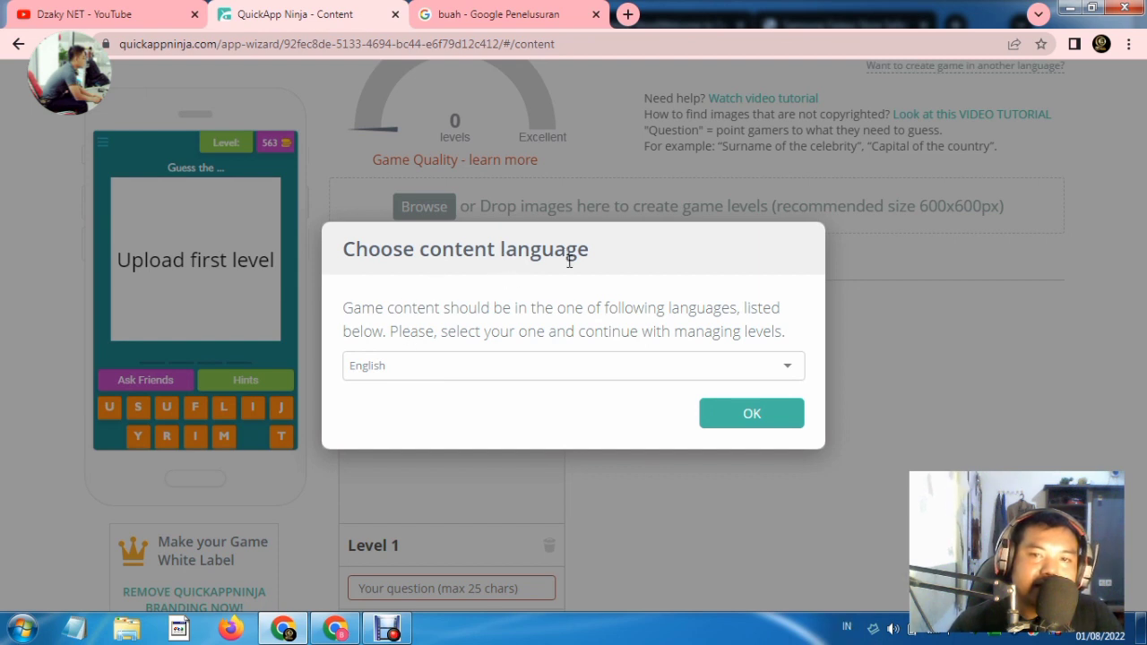
click(788, 371)
scroll(386, 485, down, 1)
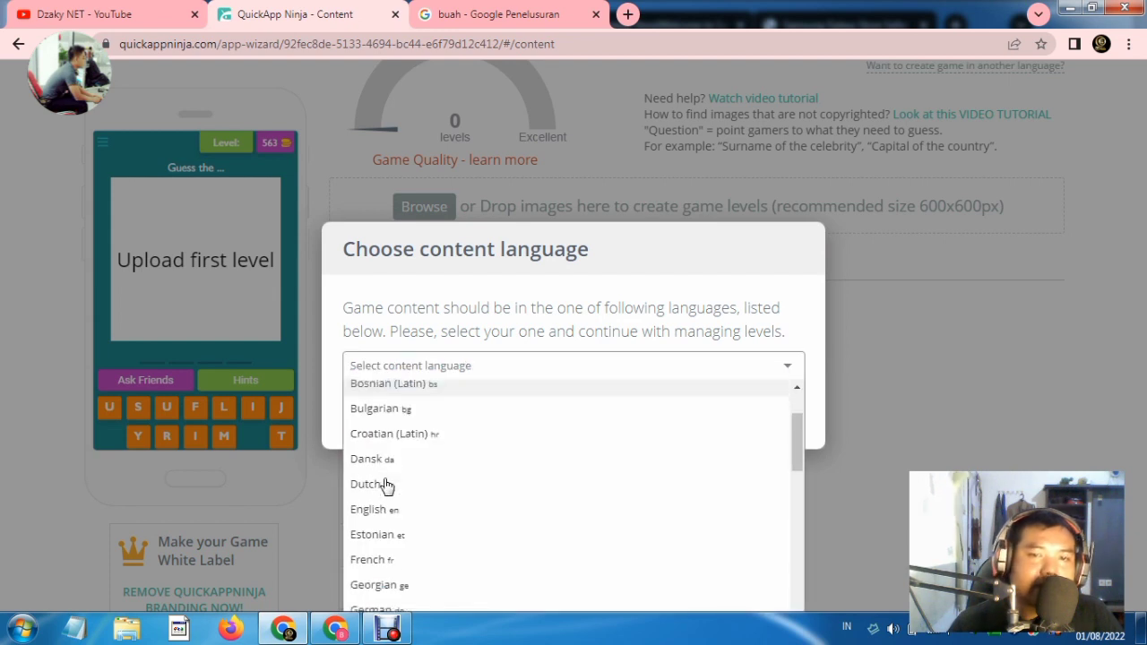
scroll(385, 485, down, 1)
scroll(386, 491, down, 1)
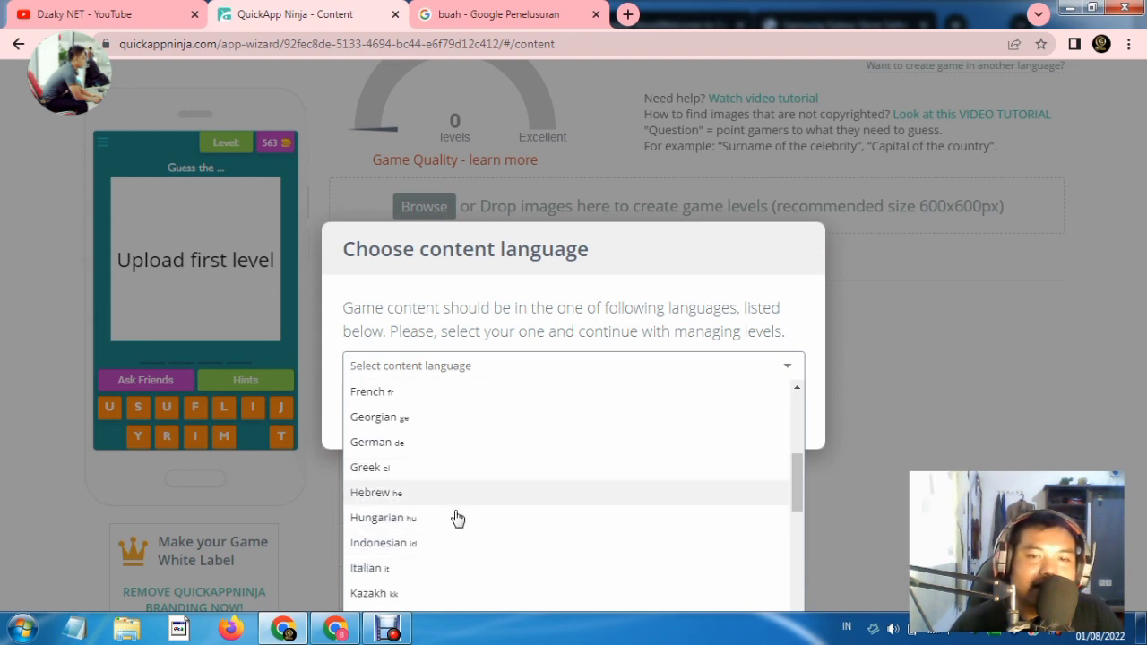
click(377, 543)
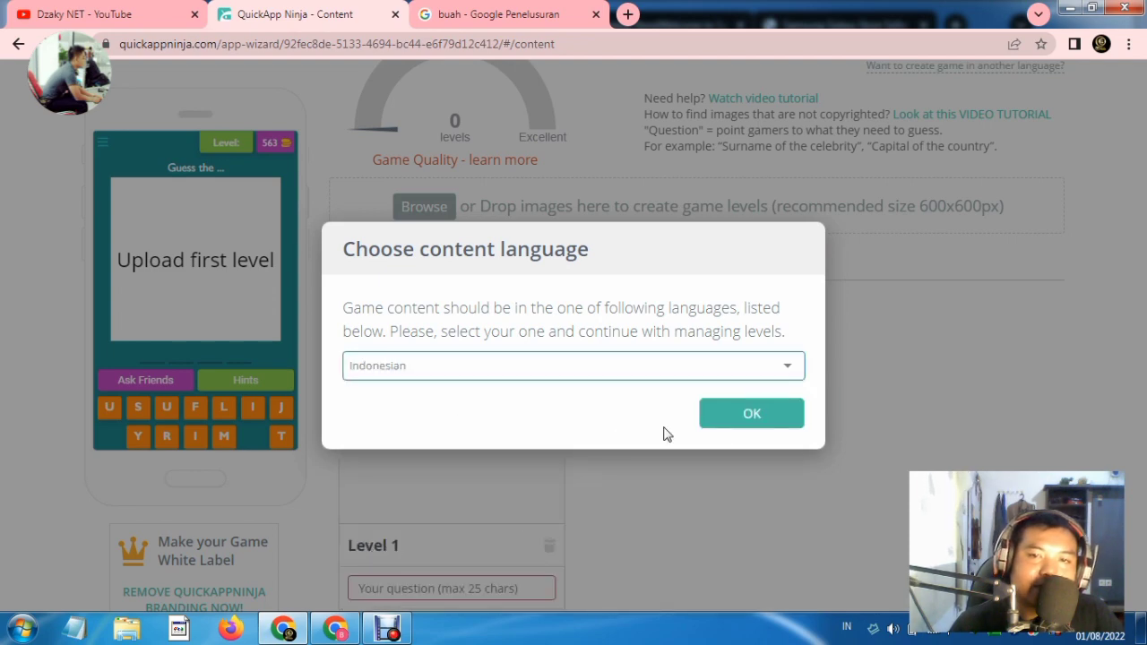
click(753, 413)
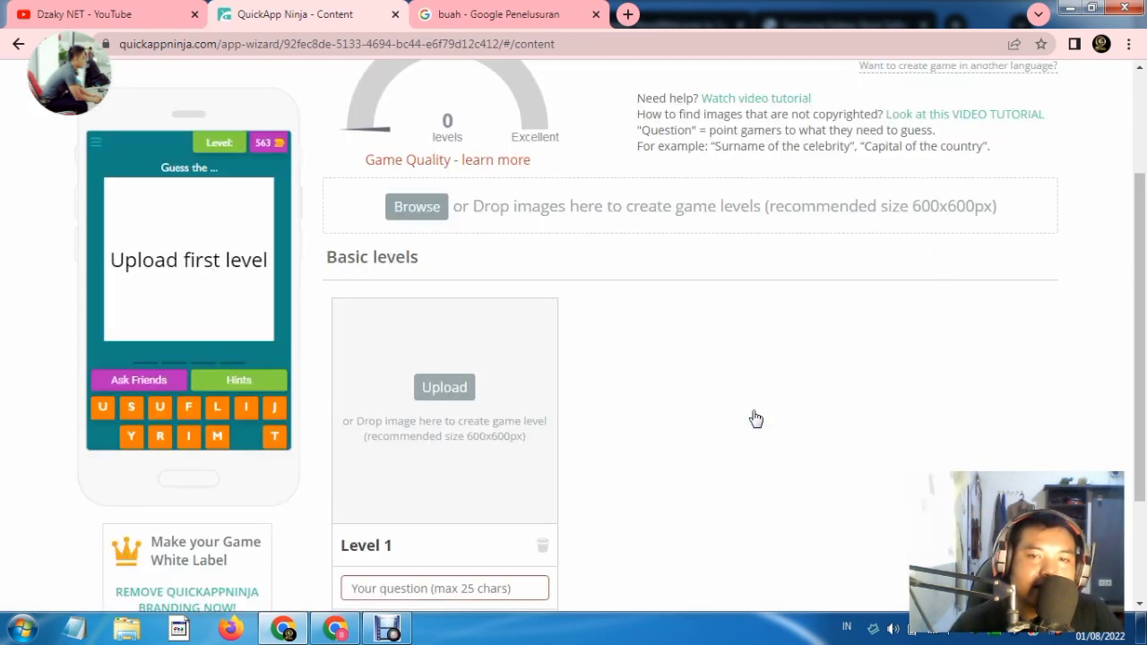
Pick the chimpanzee picture 'download (2)' from Pictures for the Level 1 image
scroll(574, 442, down, 2)
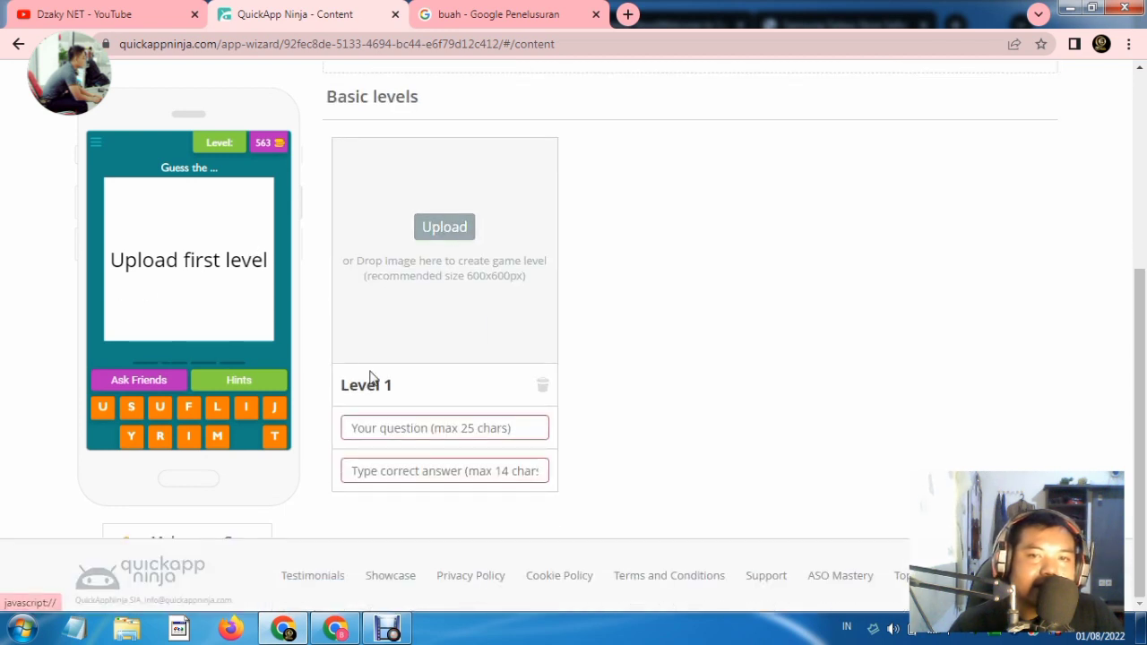
click(448, 229)
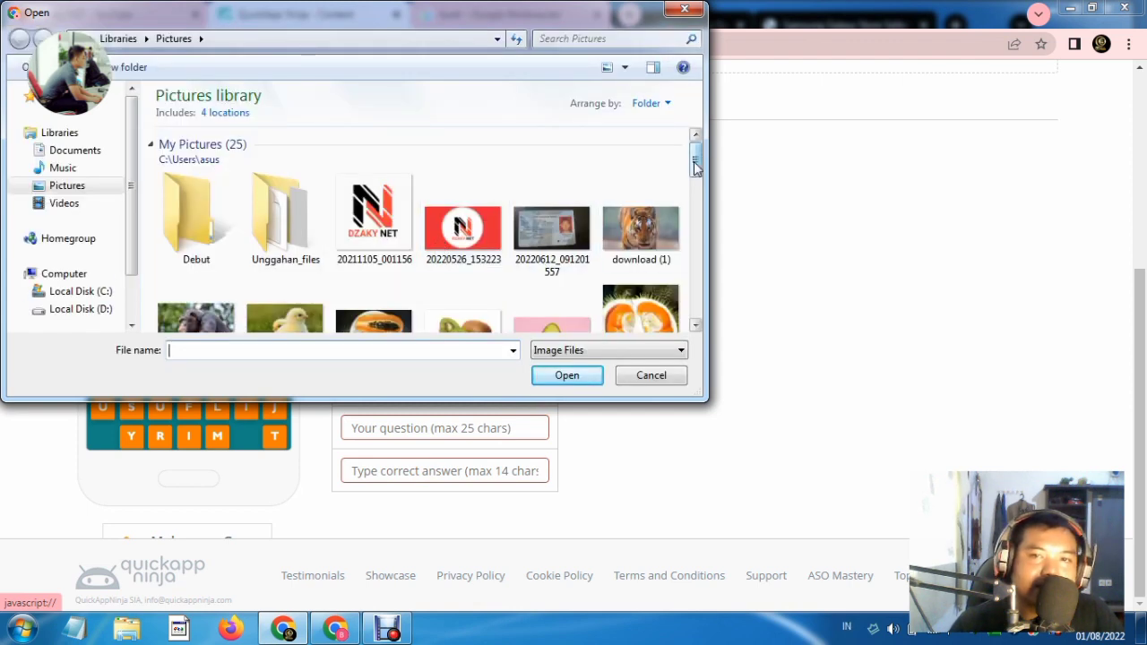
drag(696, 168, 694, 189)
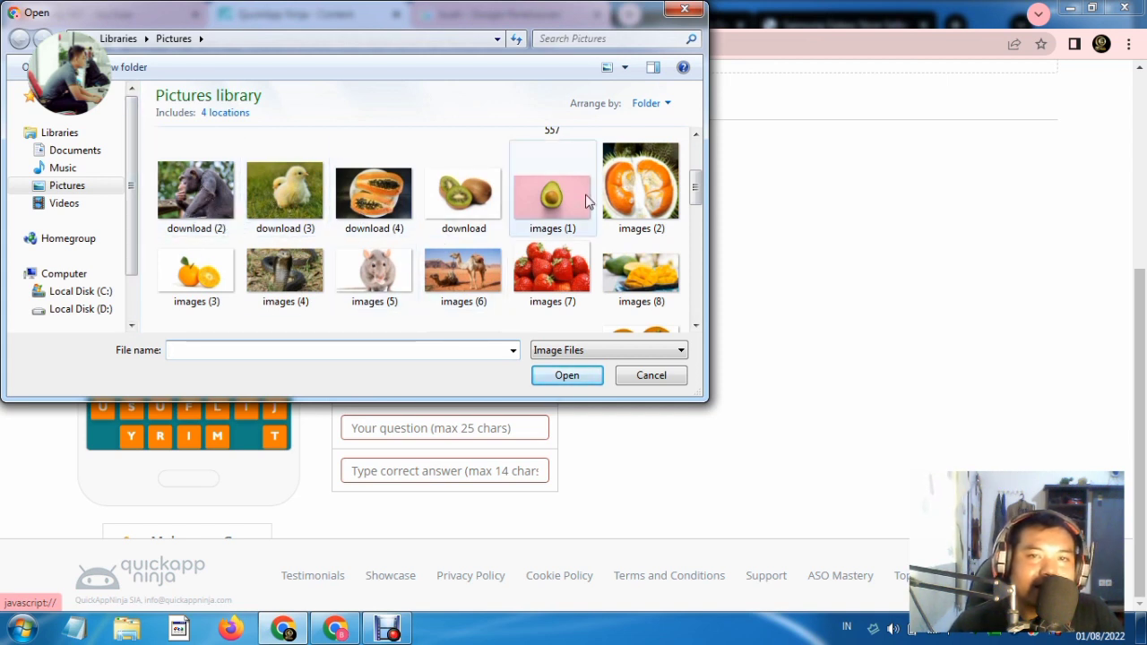
click(198, 214)
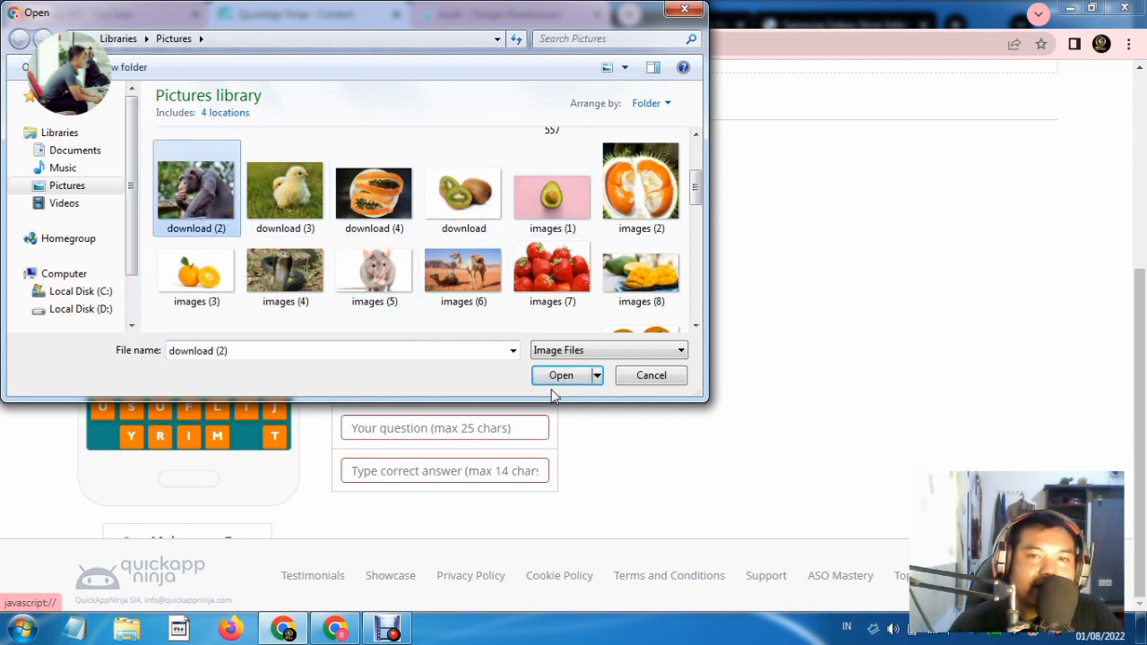
Upload the chimpanzee picture to Level 1 with question 'hewan apakah ini ?' and answer MONYET
click(560, 384)
click(560, 376)
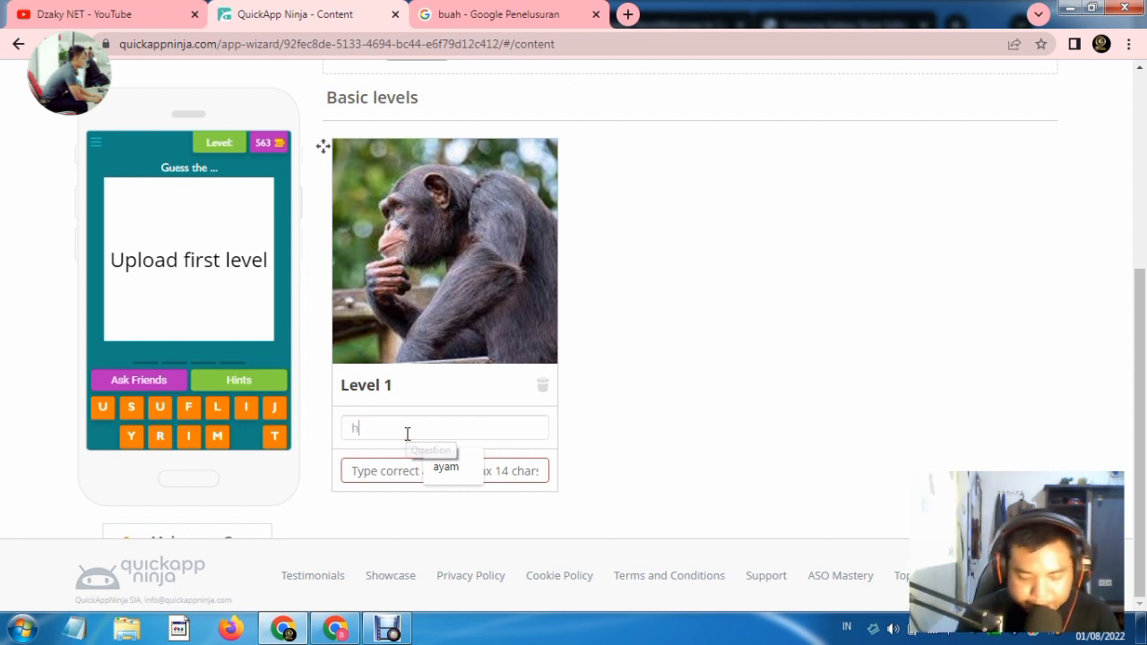
text(hewan)
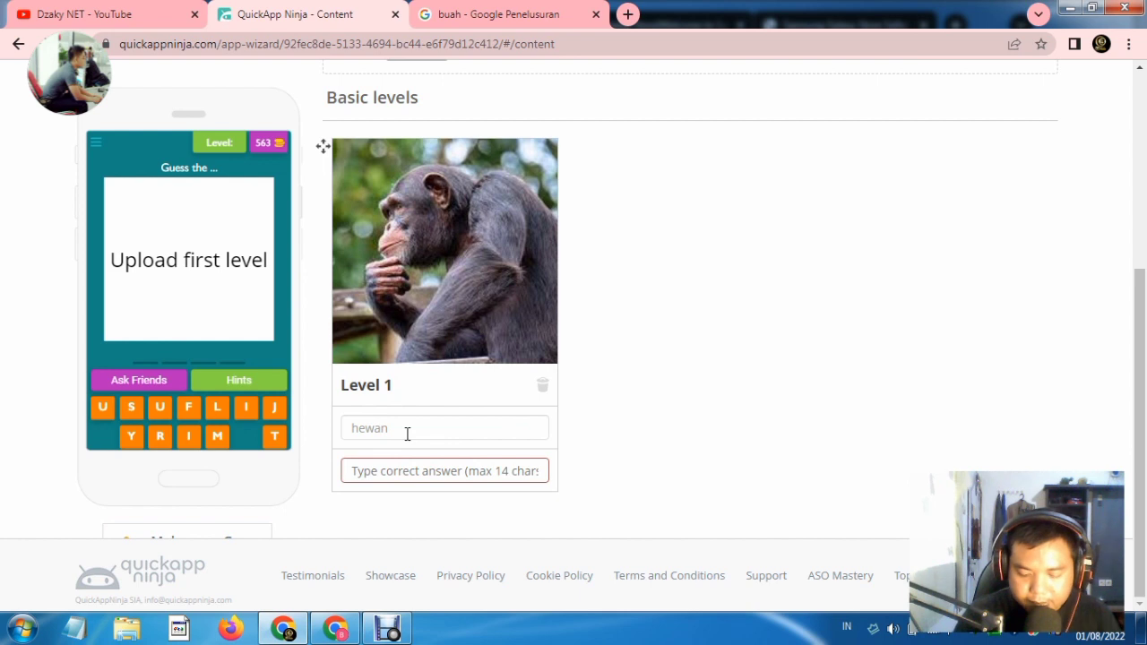
text(pakah)
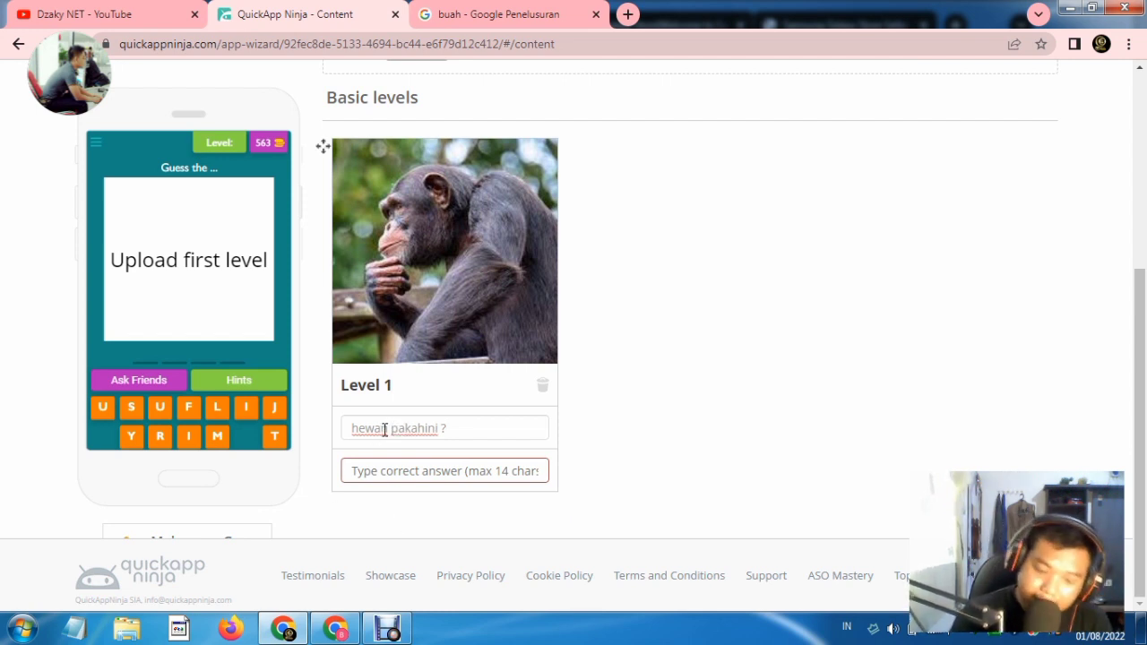
text(a)
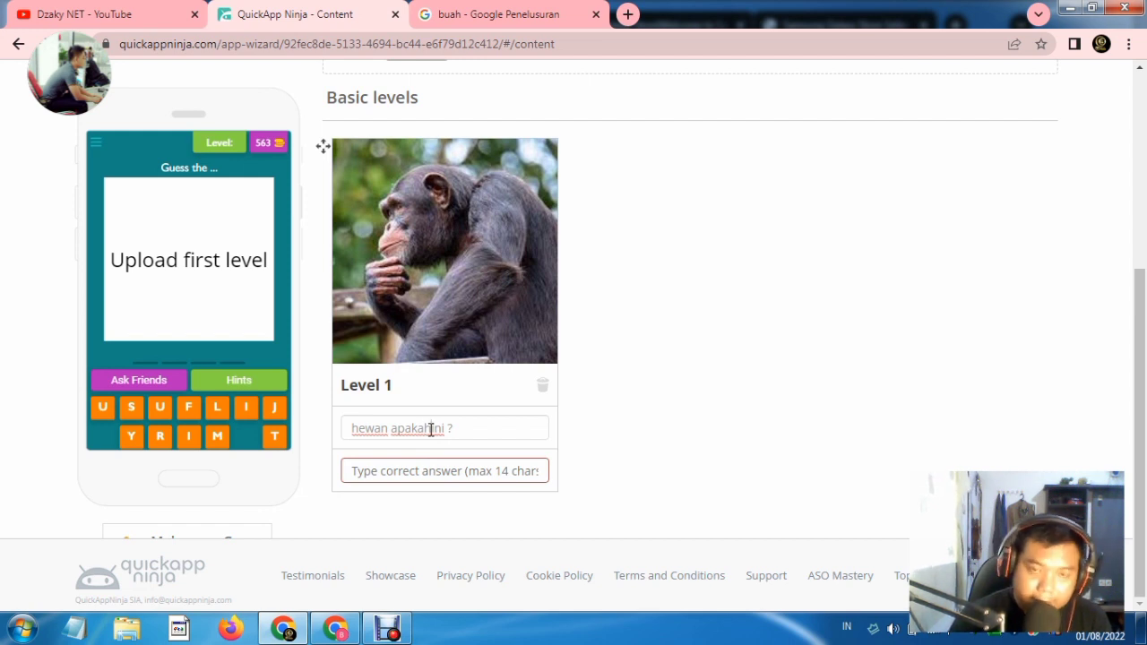
click(424, 471)
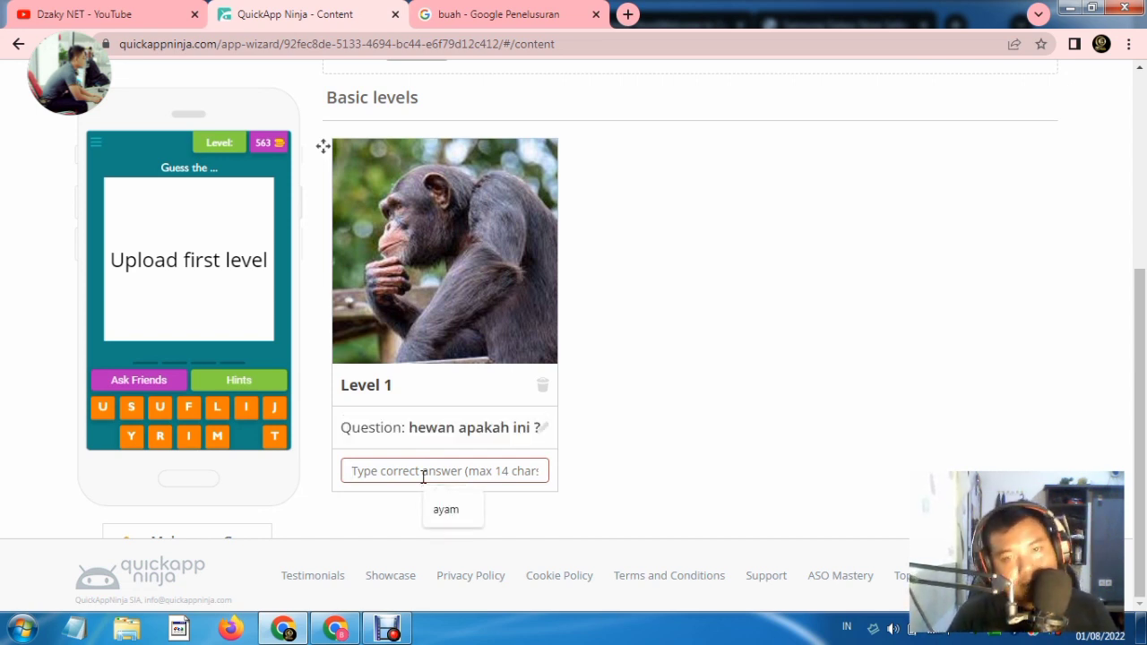
text(monyet)
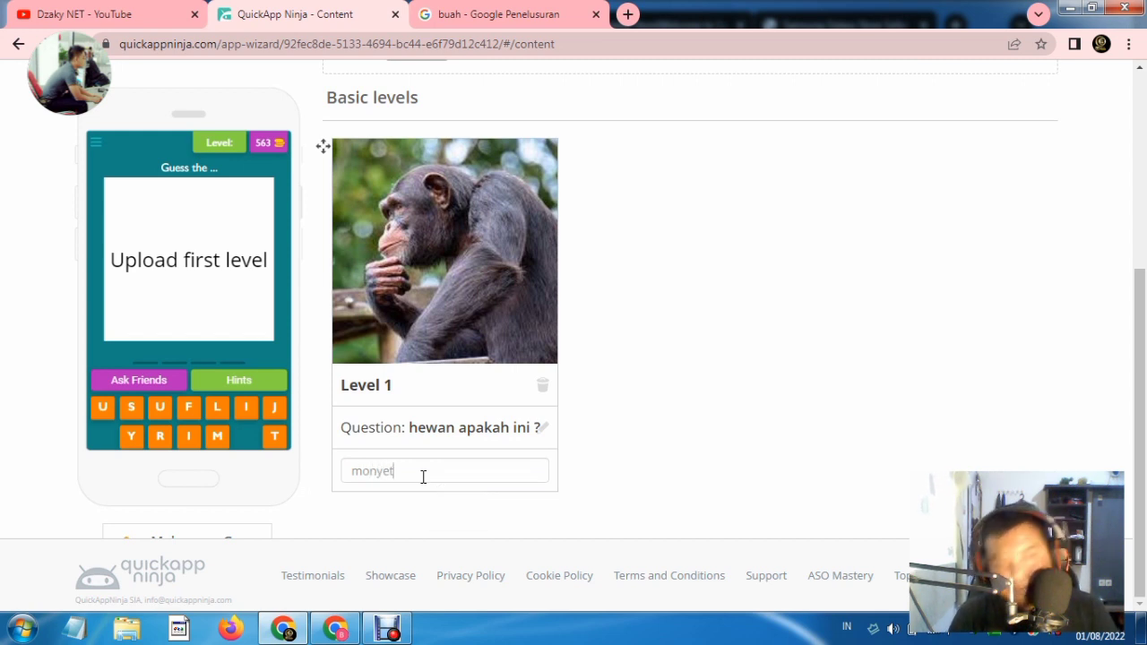
click(690, 448)
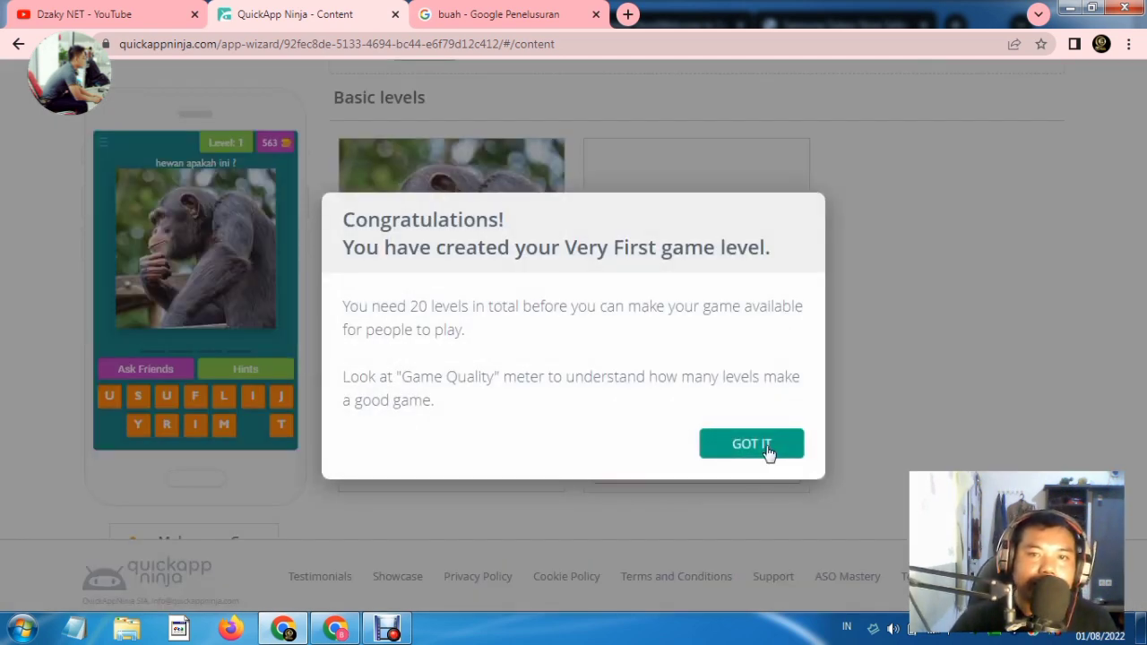
Dismiss the congratulations message and review all 20 animal and fruit levels
click(753, 445)
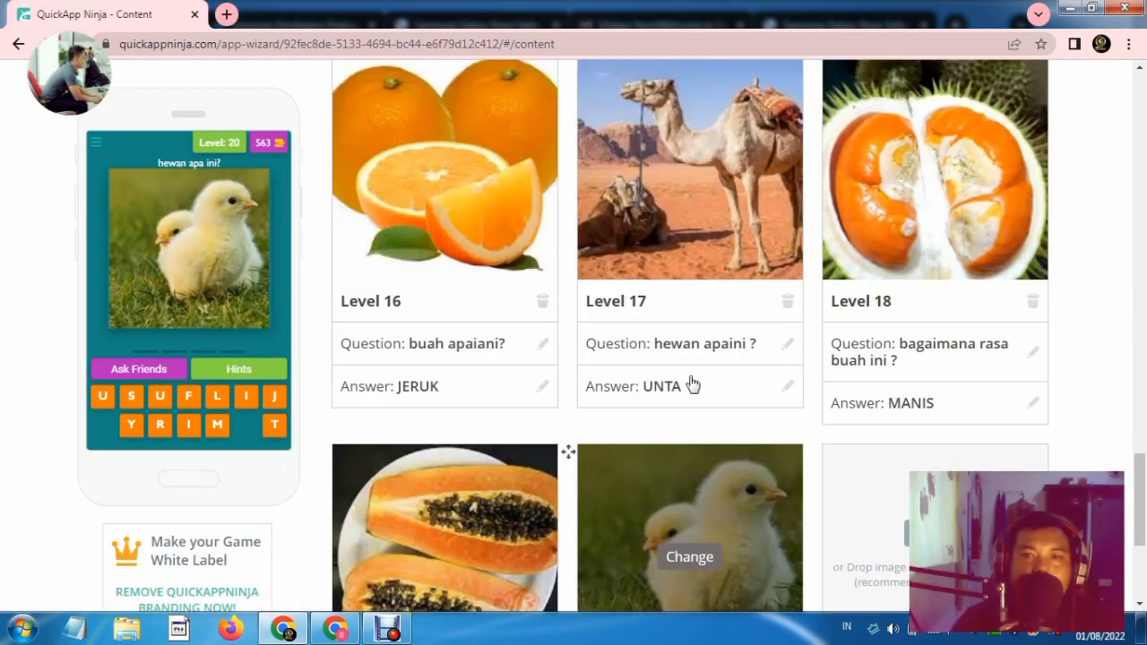
scroll(692, 384, up, 6)
scroll(692, 384, up, 5)
scroll(692, 384, up, 5)
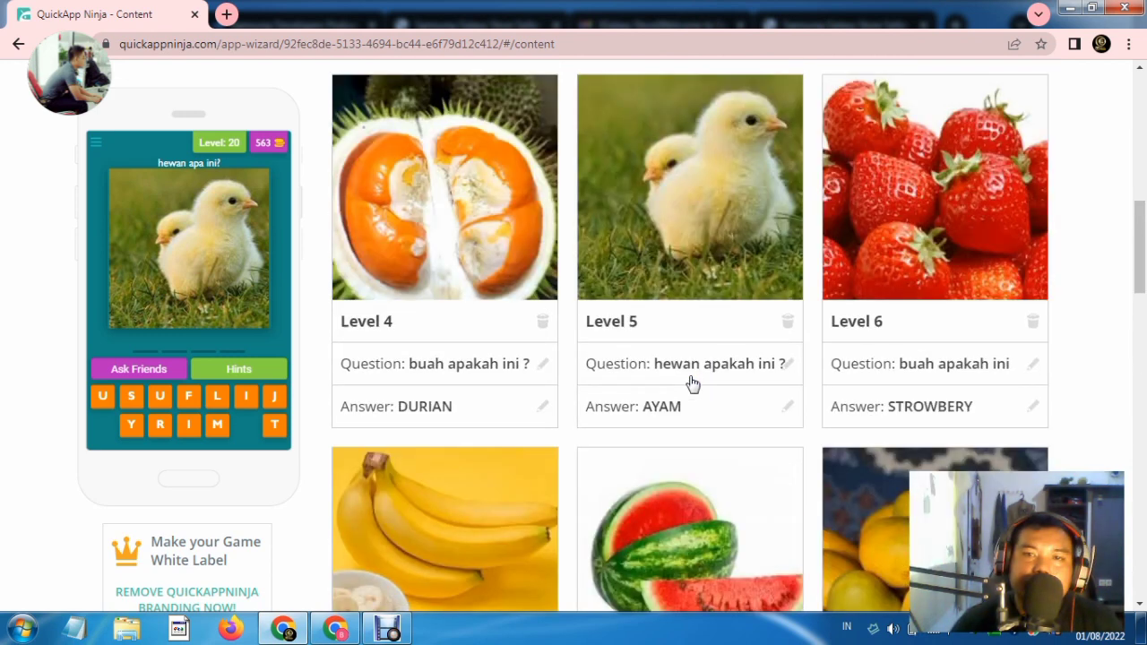
scroll(692, 383, up, 5)
scroll(691, 384, up, 4)
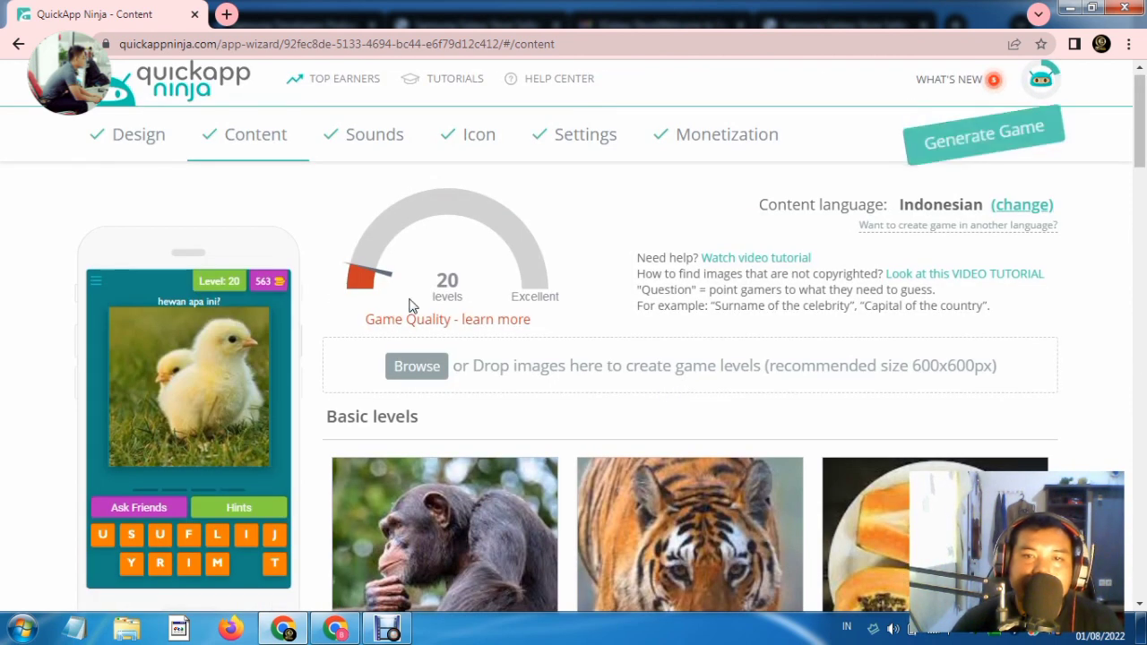
scroll(684, 559, down, 2)
scroll(568, 266, down, 1)
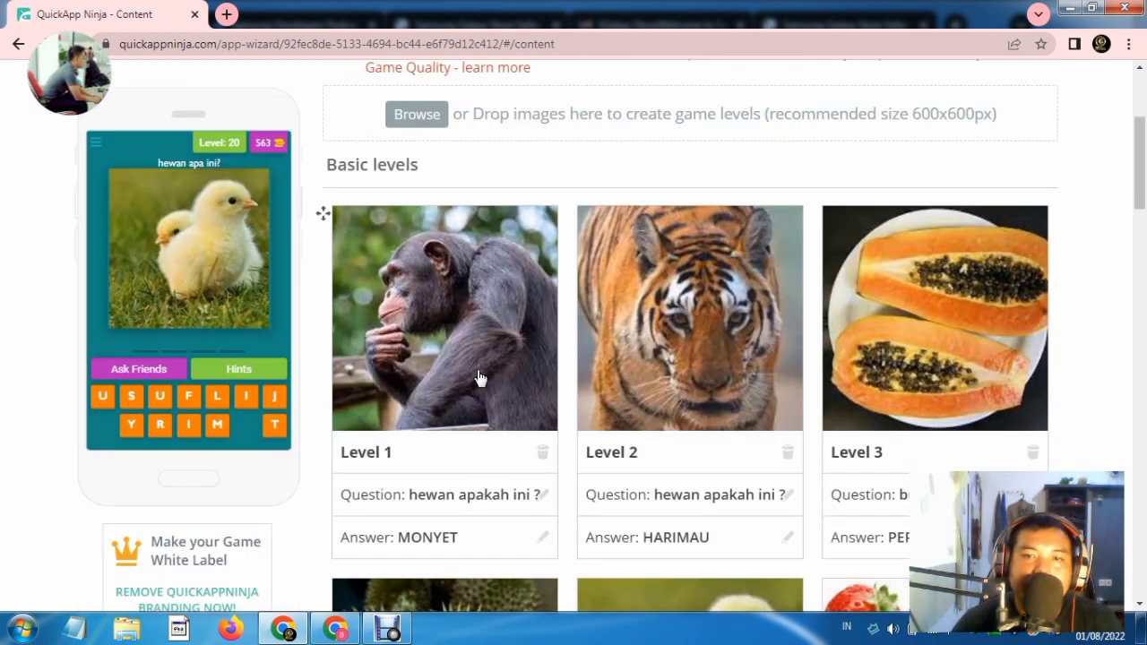
scroll(496, 311, down, 3)
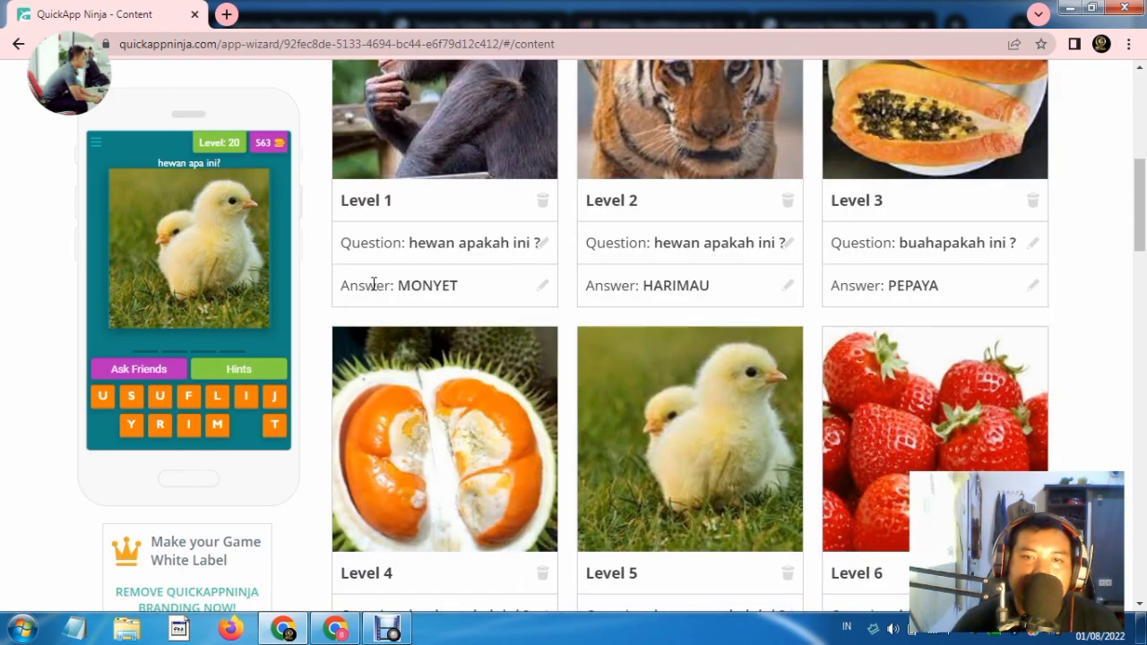
scroll(666, 408, down, 4)
scroll(665, 406, down, 4)
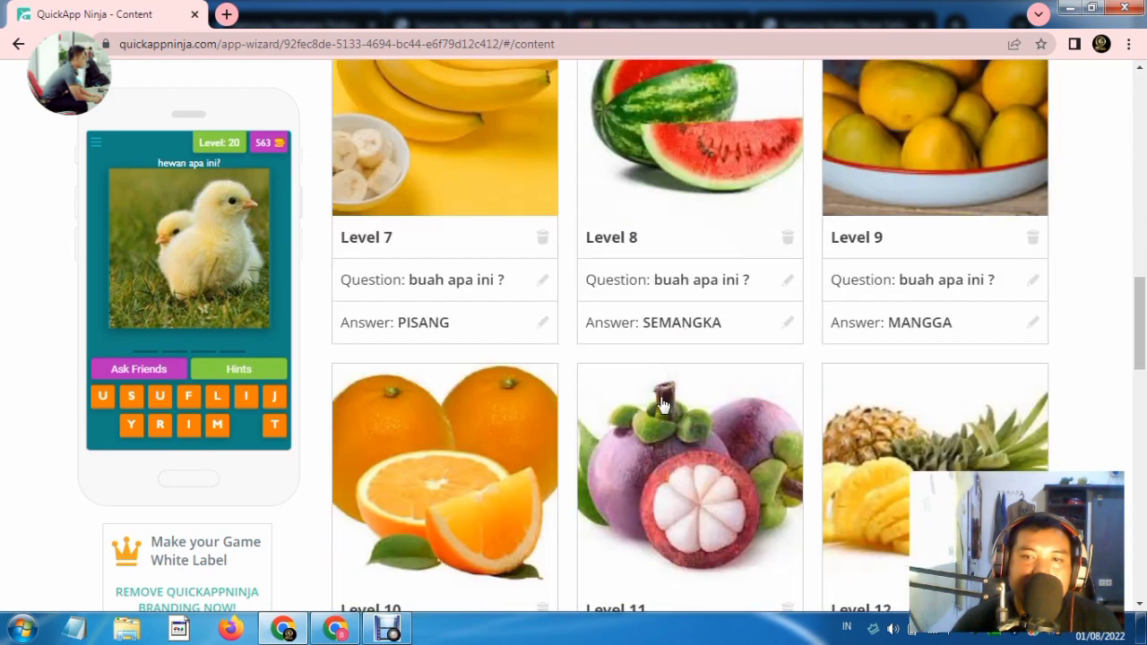
scroll(663, 405, down, 2)
scroll(663, 405, down, 4)
scroll(660, 403, down, 6)
scroll(660, 404, down, 3)
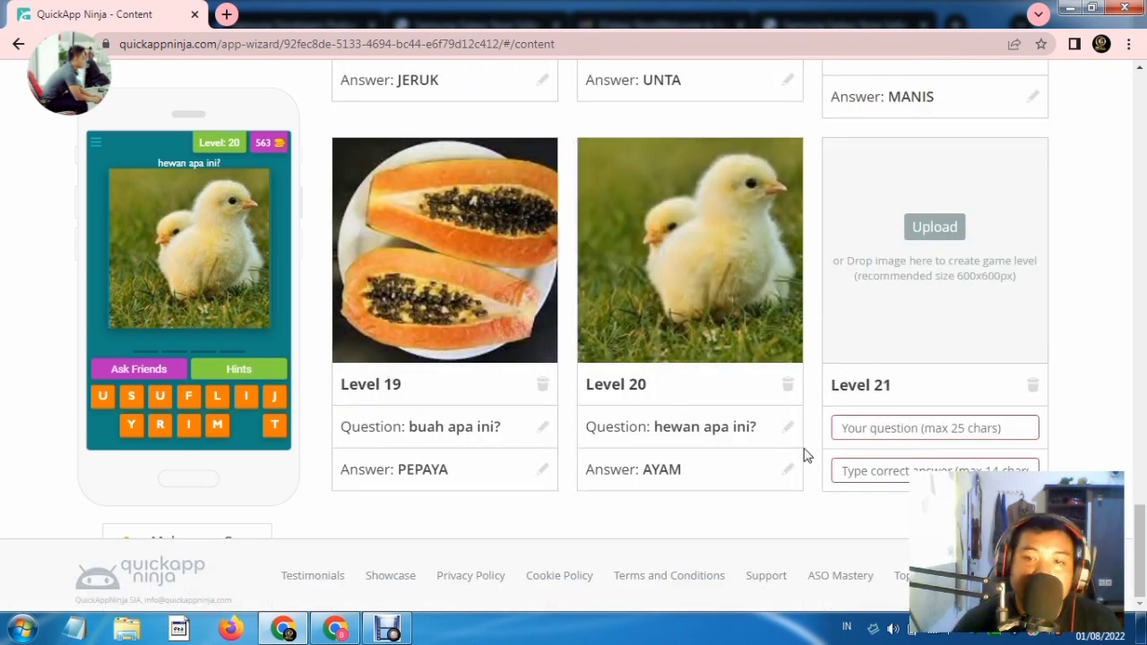
scroll(655, 441, up, 4)
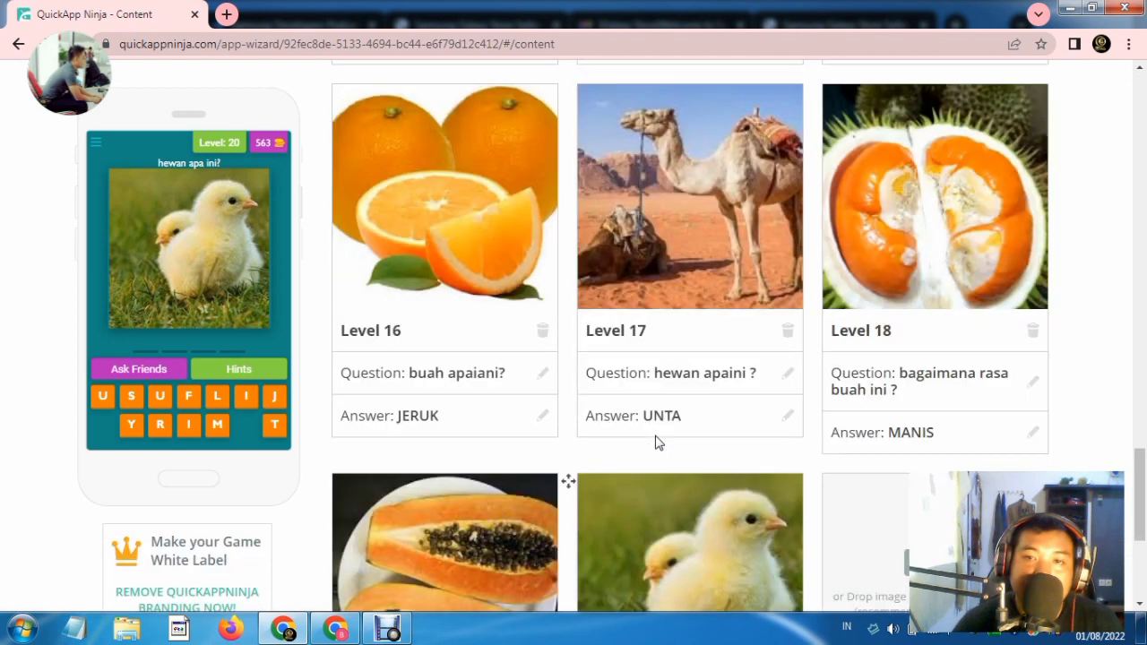
scroll(655, 441, up, 3)
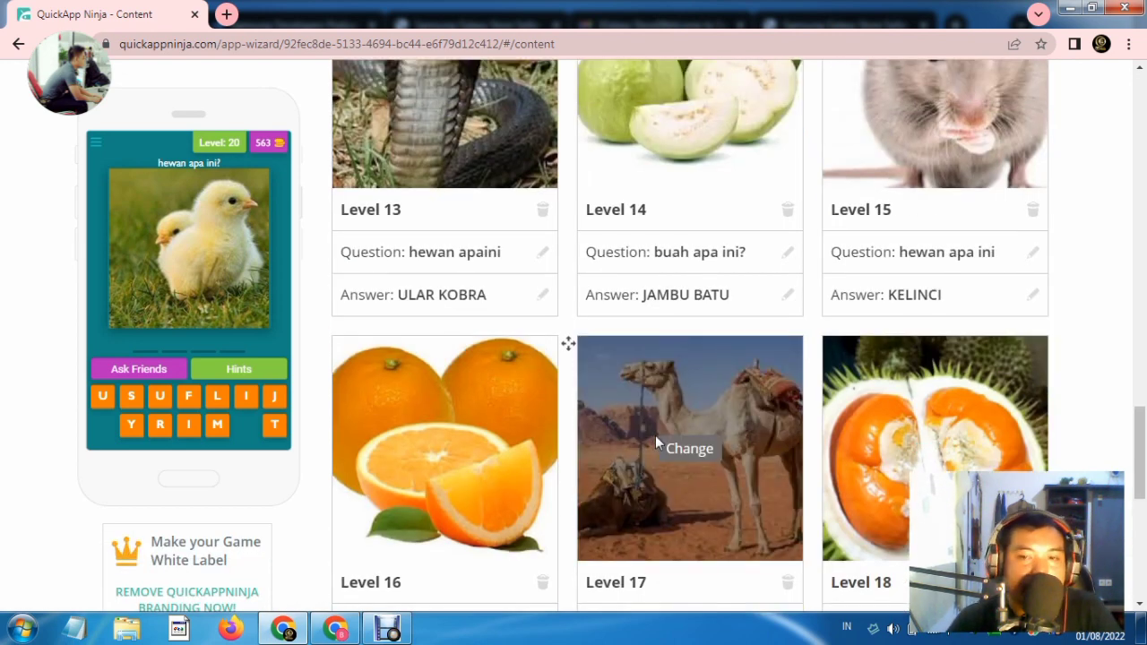
scroll(655, 441, up, 3)
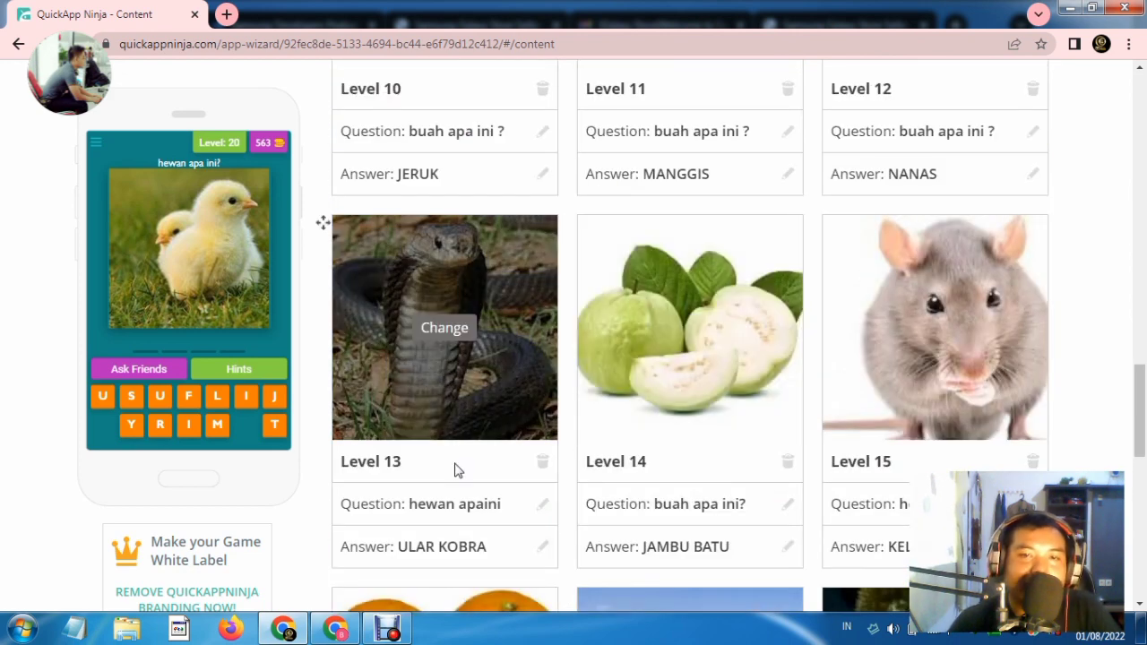
scroll(736, 445, down, 1)
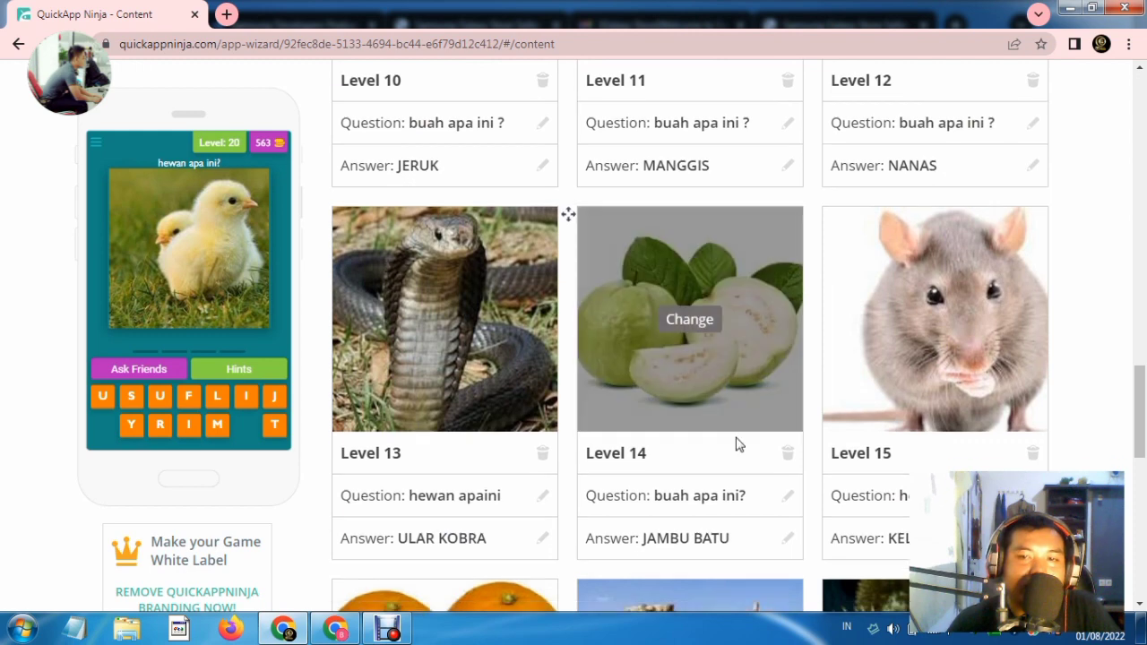
scroll(736, 444, down, 3)
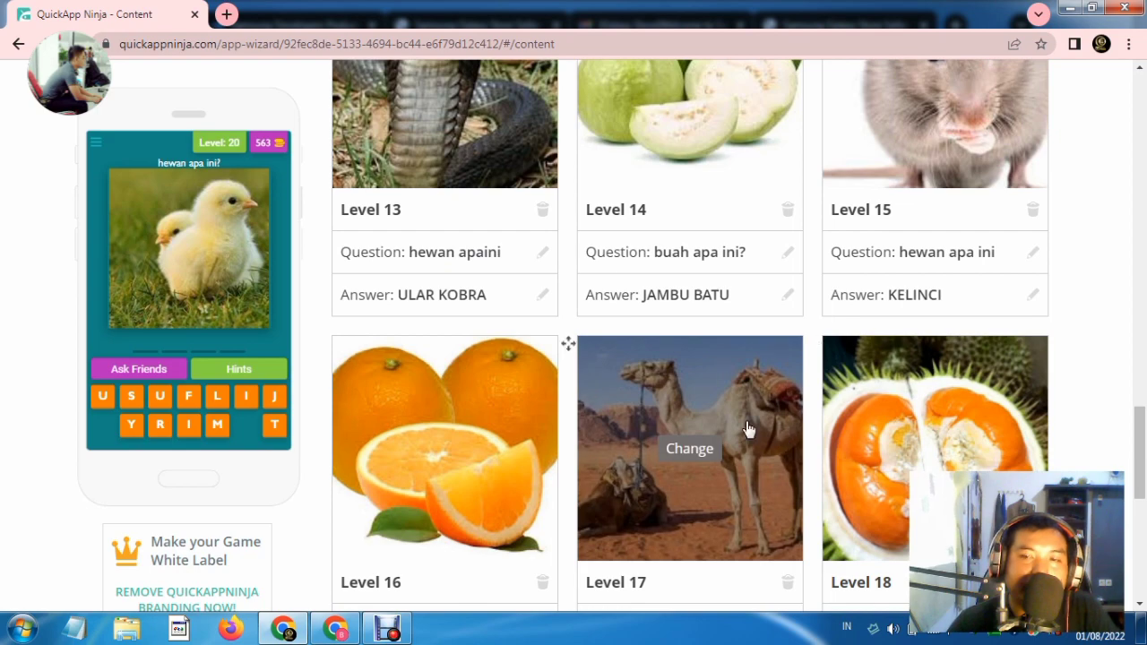
scroll(912, 298, up, 4)
scroll(911, 298, up, 2)
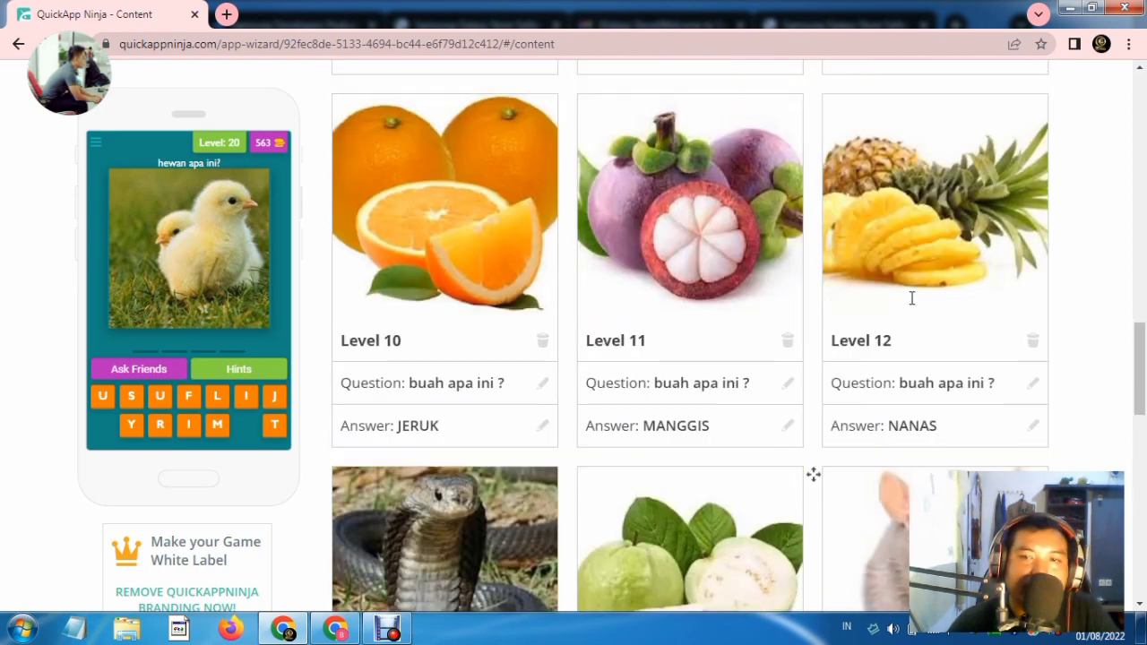
scroll(911, 298, up, 3)
scroll(911, 299, up, 3)
scroll(907, 305, down, 2)
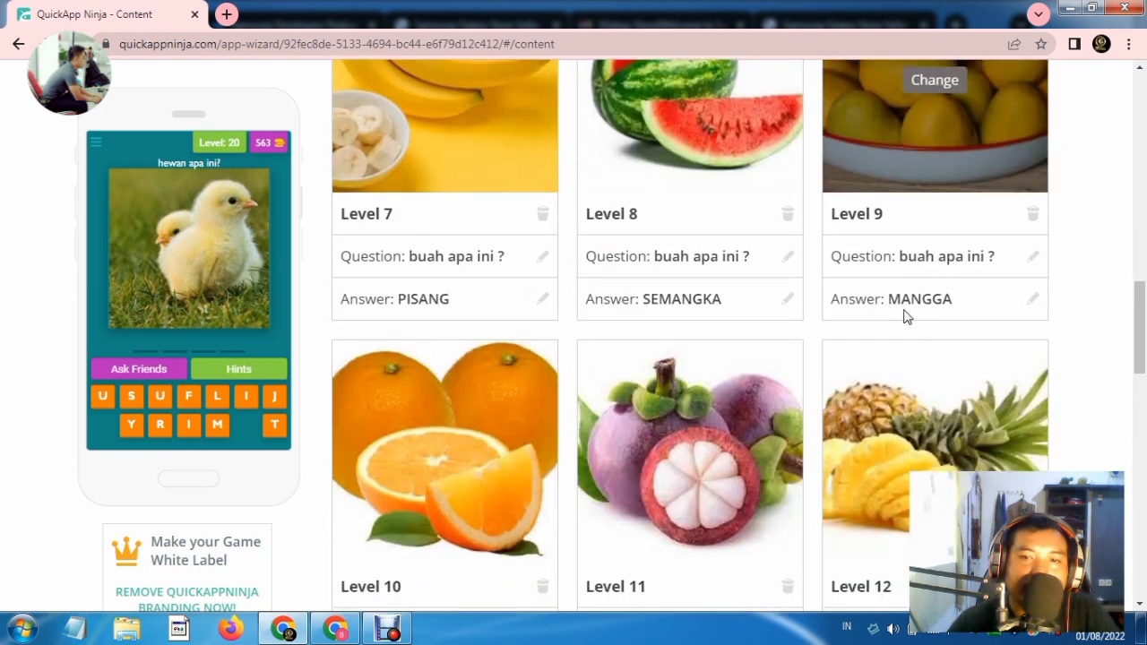
scroll(901, 332, down, 4)
scroll(806, 403, down, 2)
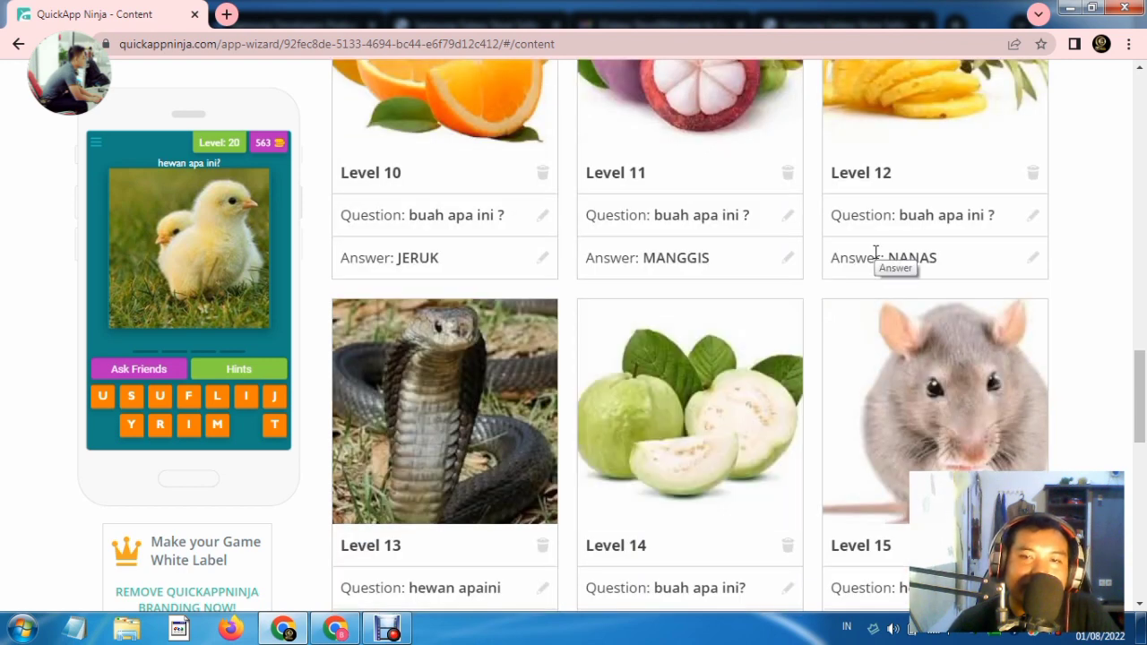
scroll(875, 252, up, 3)
scroll(876, 252, up, 5)
scroll(875, 251, up, 5)
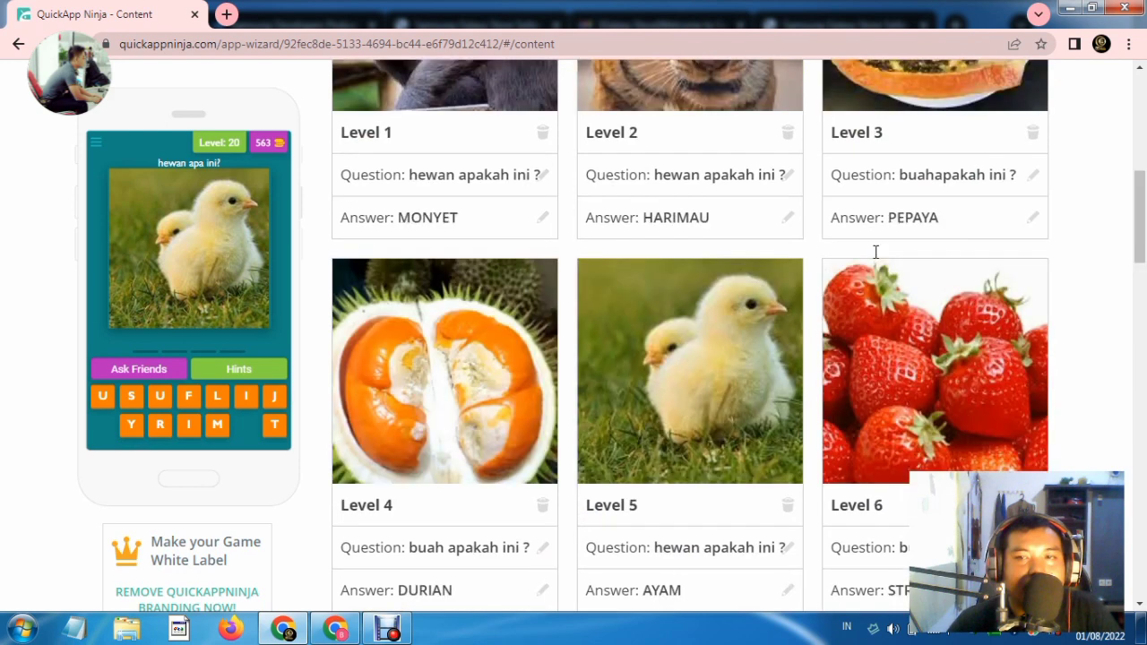
scroll(875, 252, up, 5)
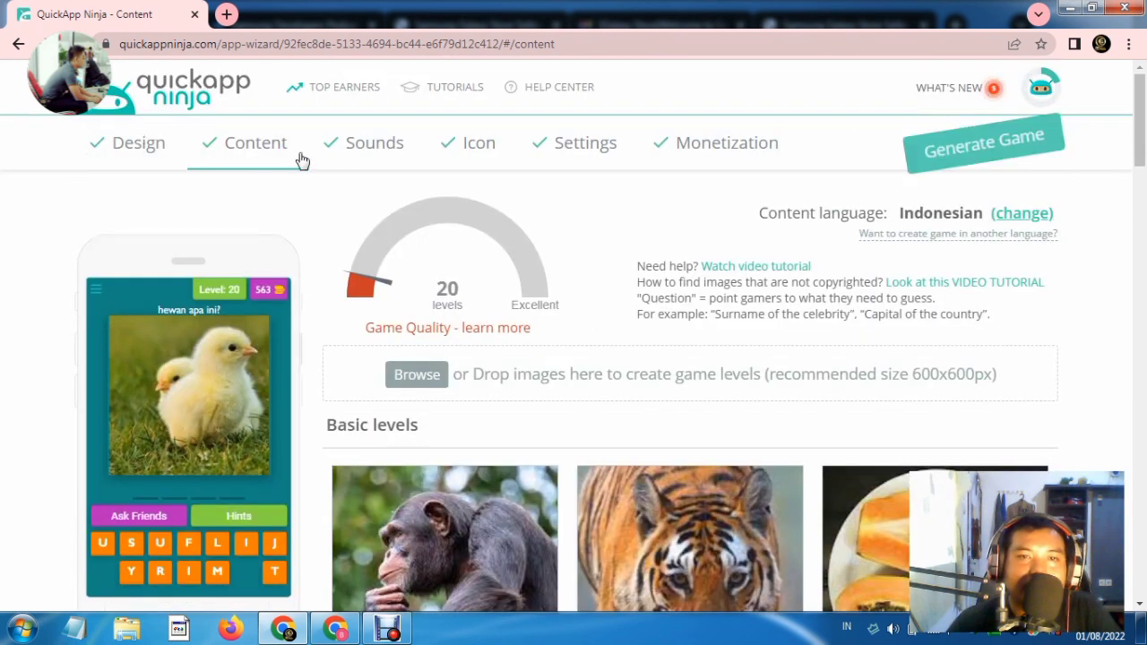
click(362, 145)
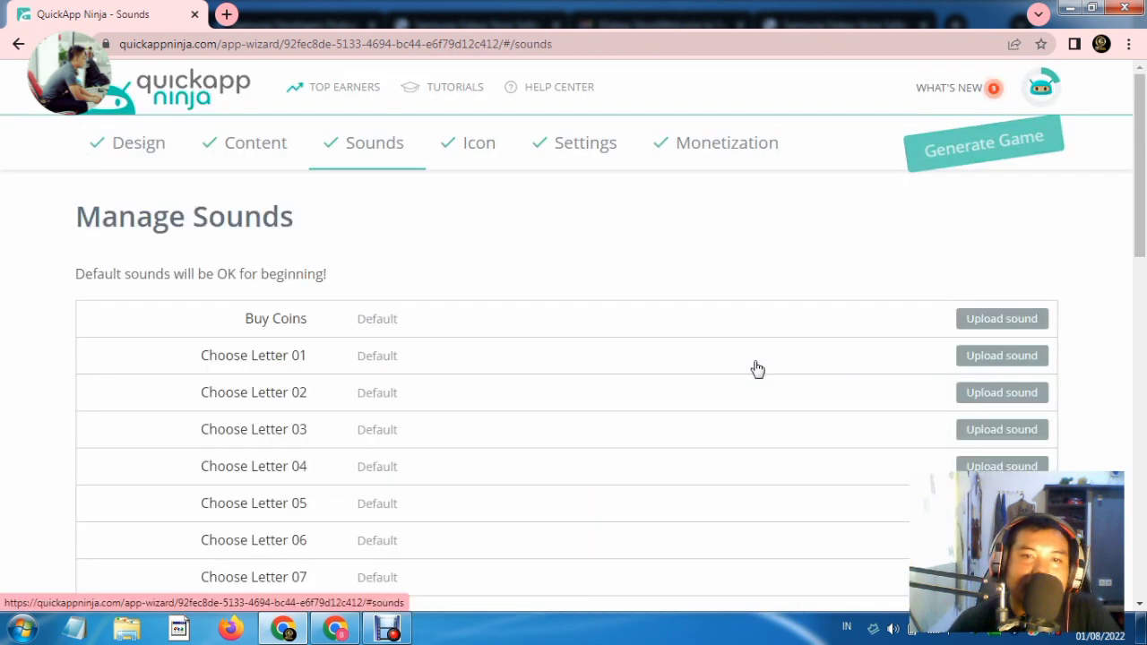
scroll(757, 369, down, 2)
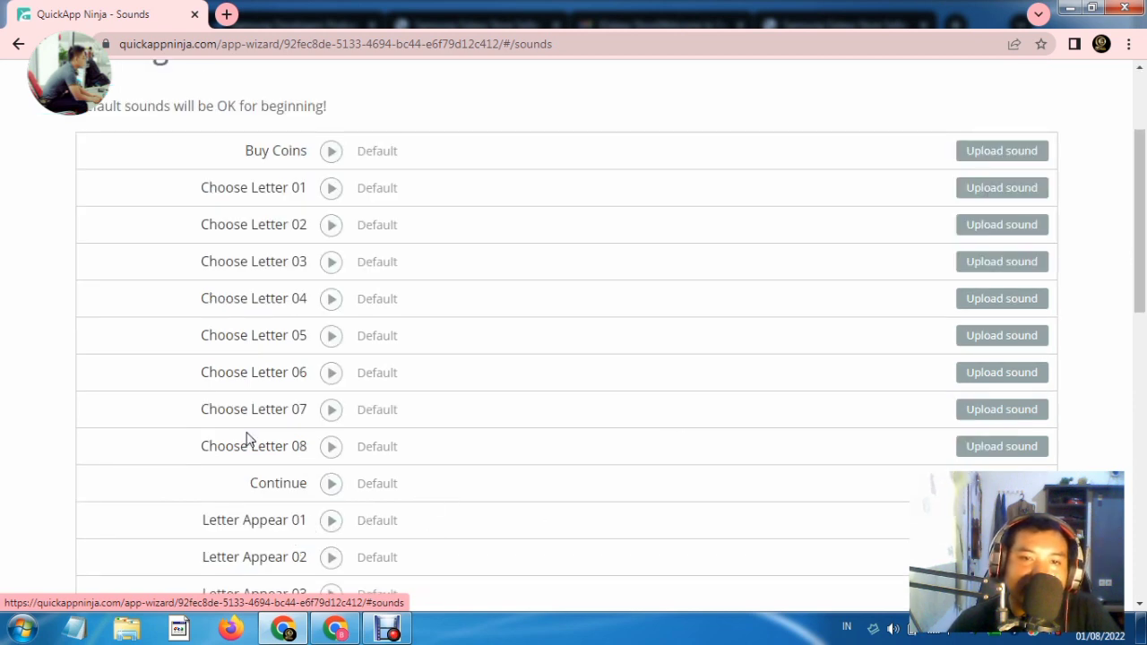
scroll(251, 448, down, 4)
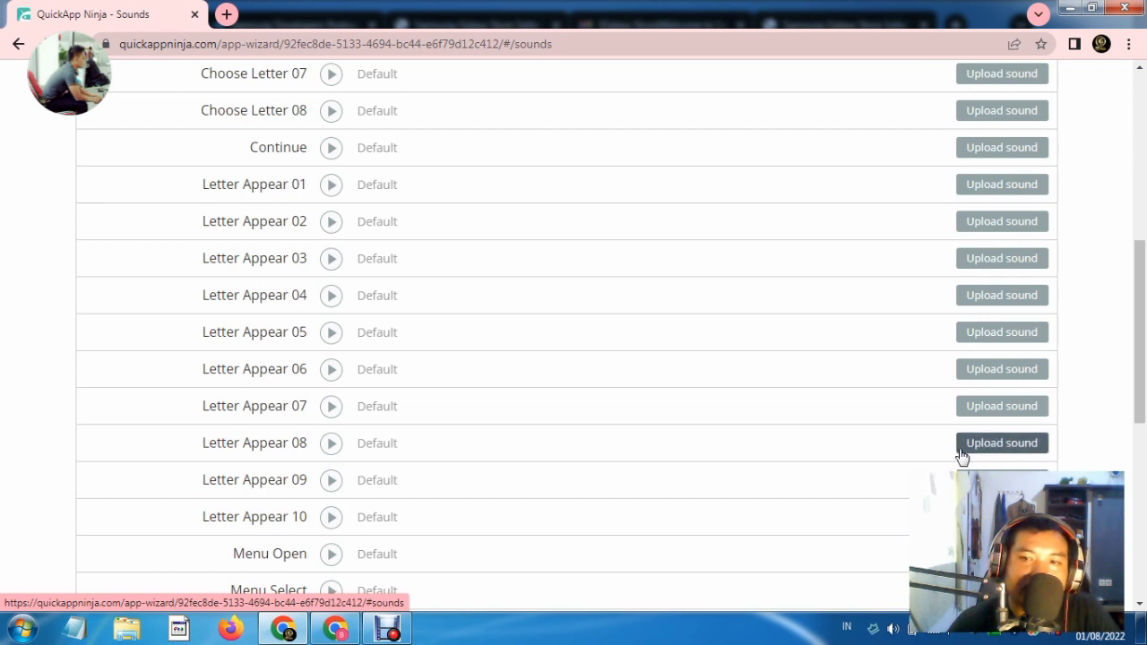
scroll(403, 361, down, 3)
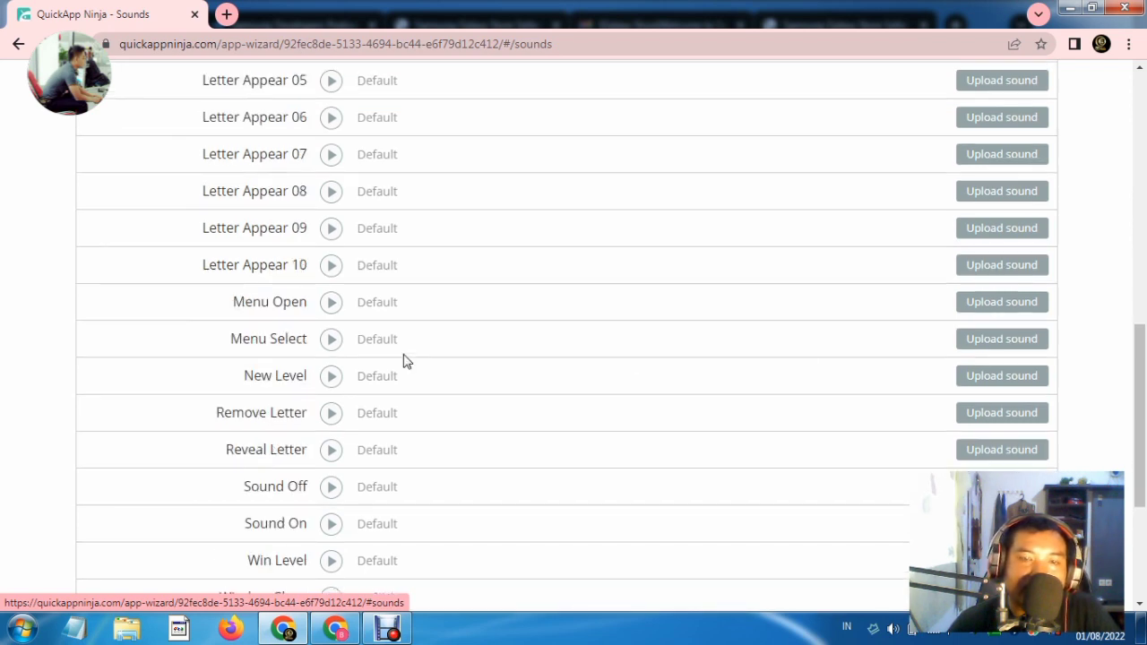
scroll(403, 360, down, 2)
scroll(403, 360, down, 1)
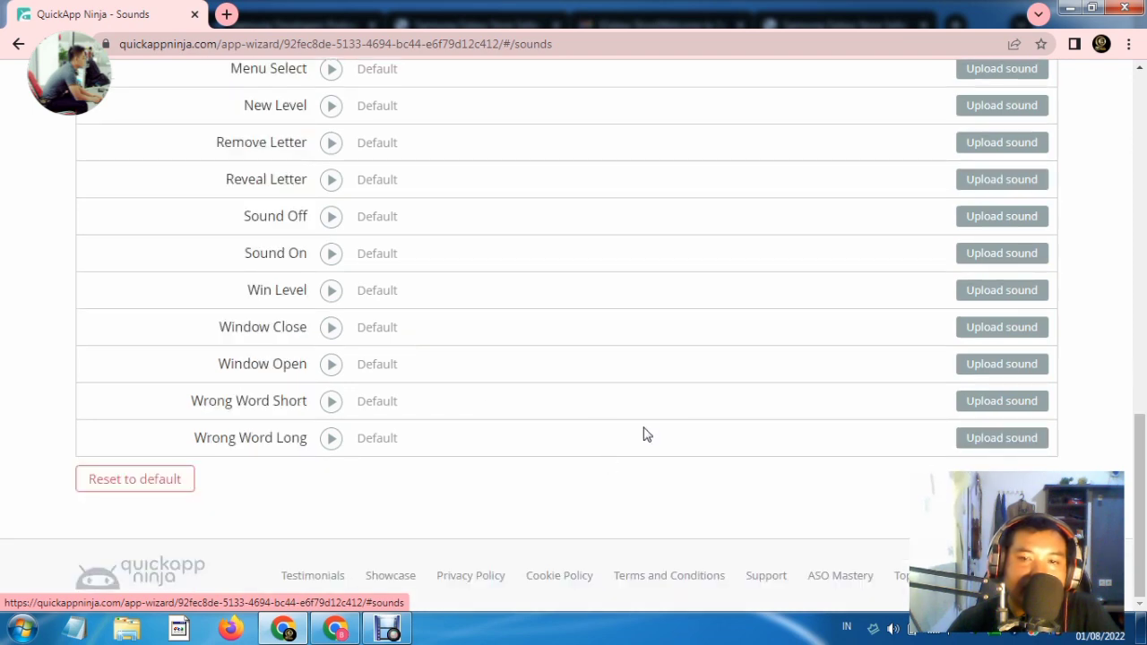
scroll(642, 433, up, 5)
scroll(643, 433, up, 5)
scroll(642, 434, up, 2)
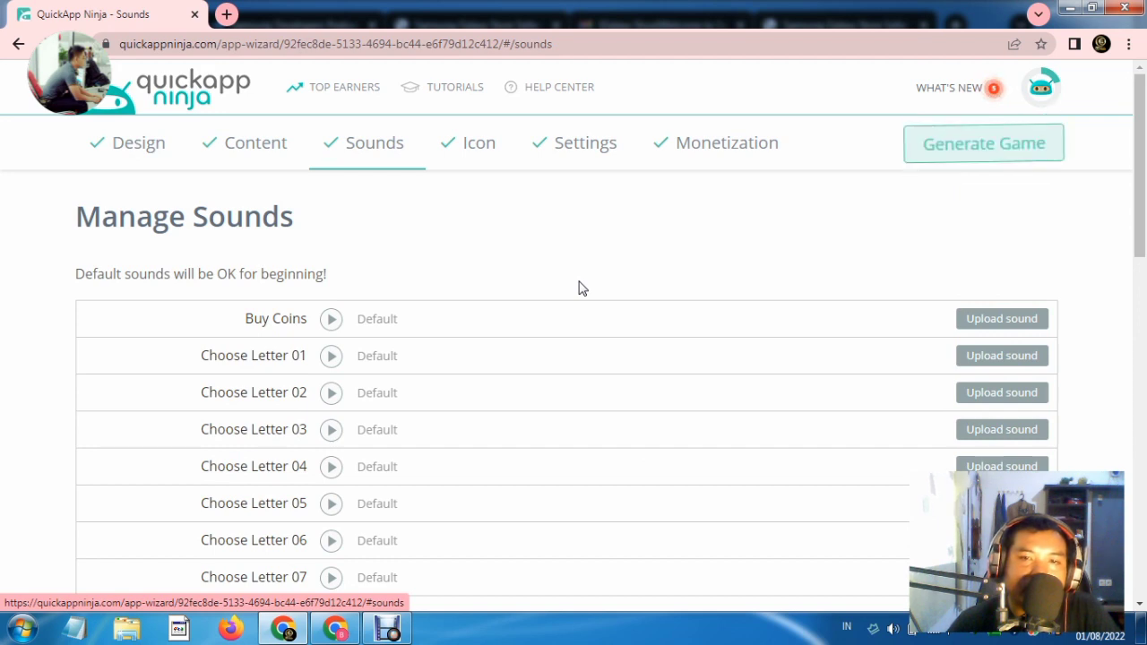
In the Game Icon settings, select the plain square template with a teal border
click(466, 147)
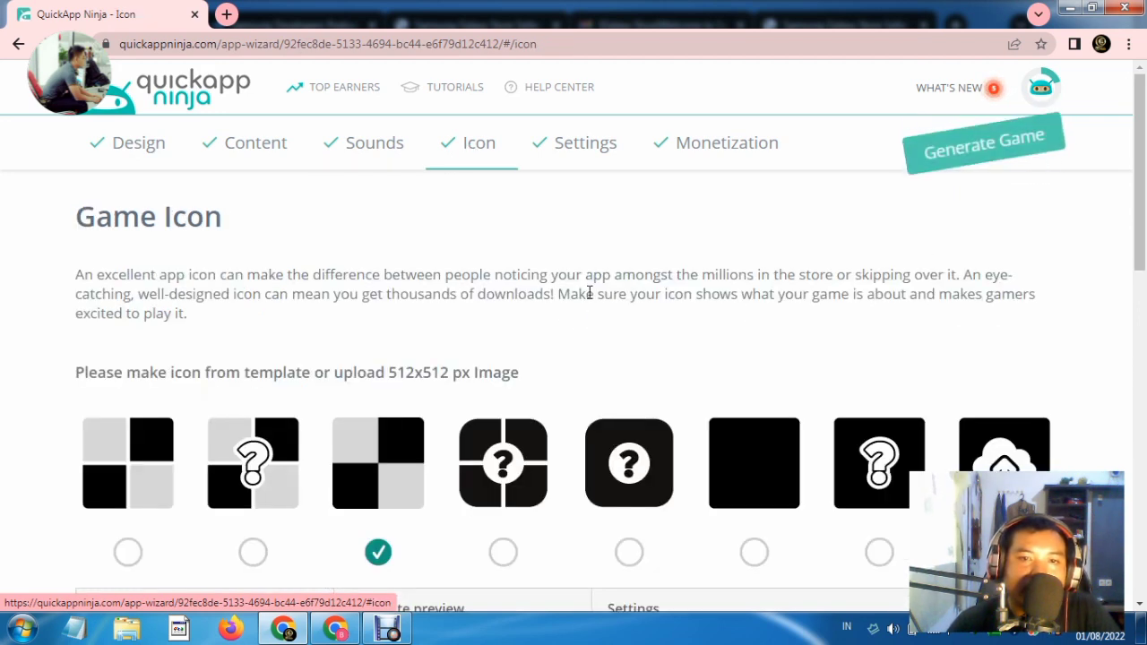
scroll(589, 293, down, 1)
scroll(594, 302, down, 1)
scroll(595, 307, down, 1)
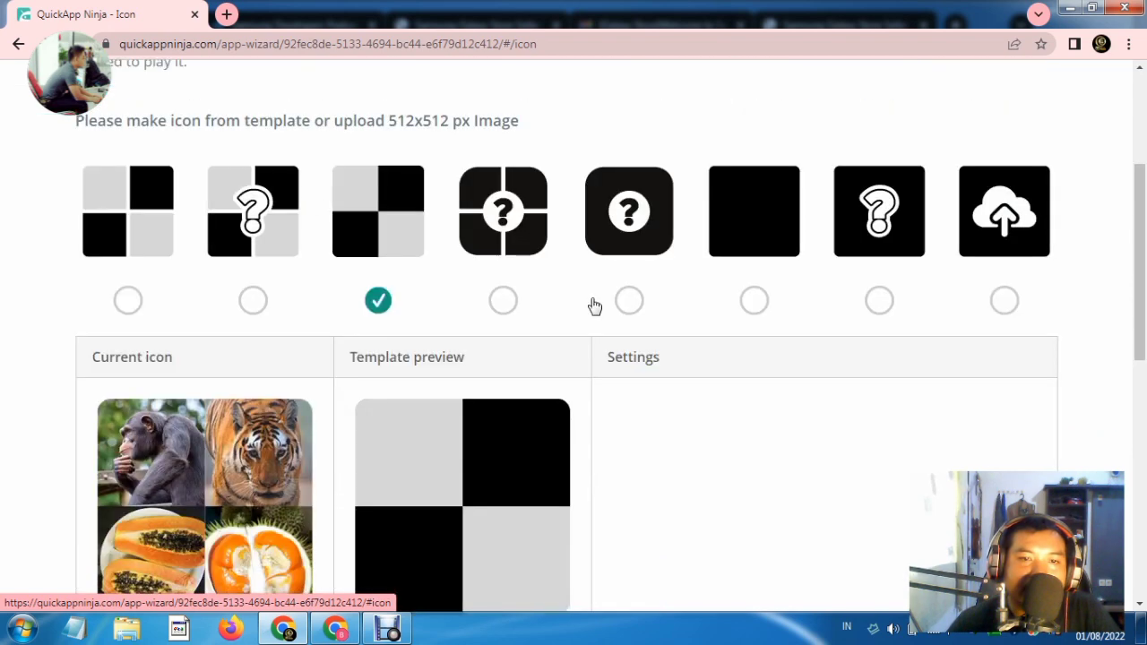
scroll(592, 305, down, 1)
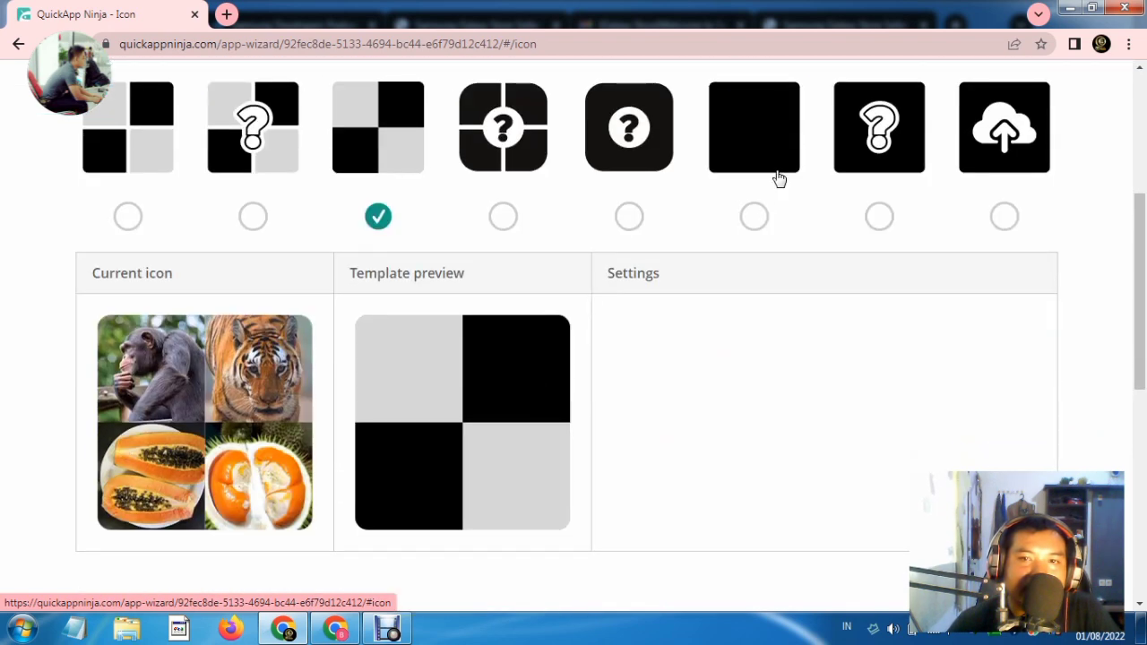
click(752, 217)
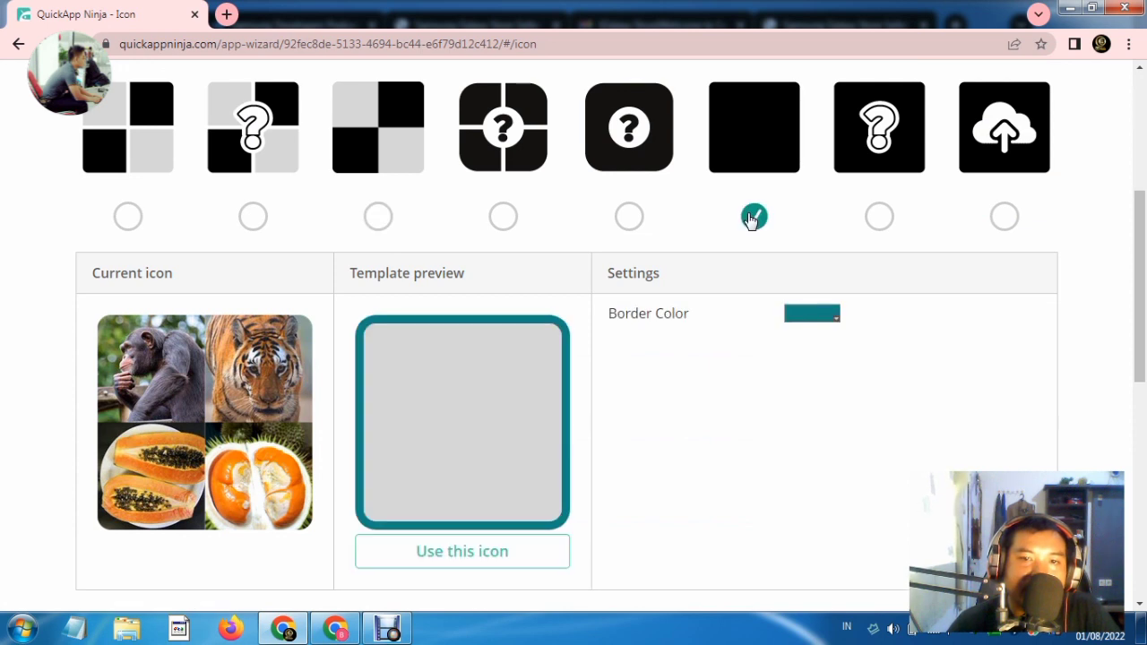
scroll(439, 402, down, 2)
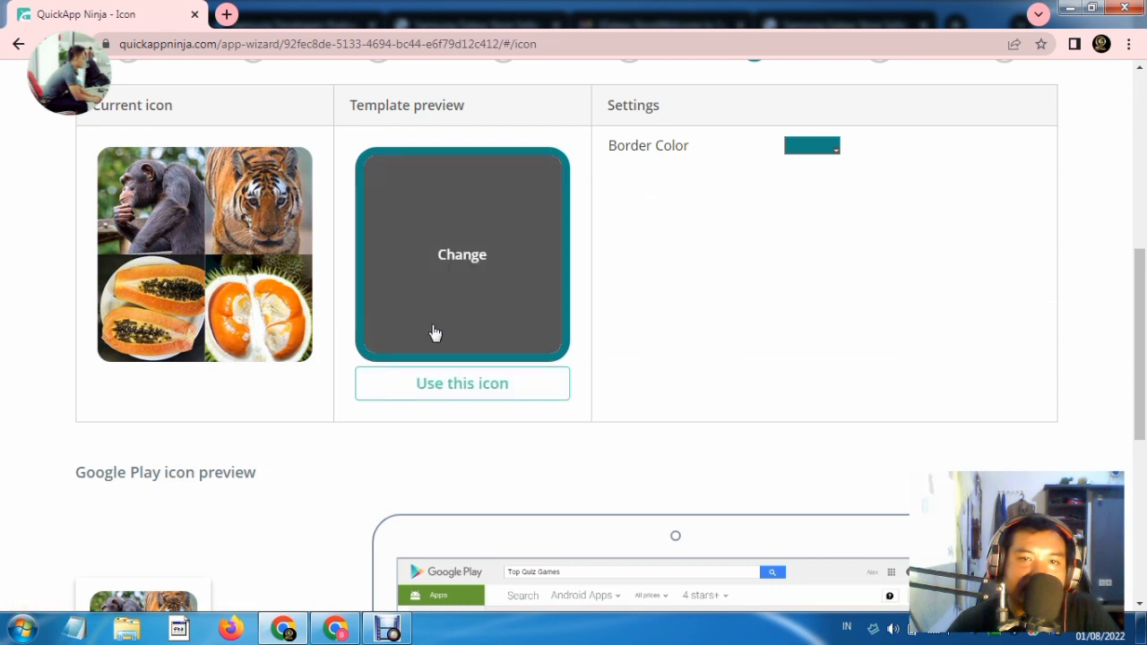
mouse_move(462, 254)
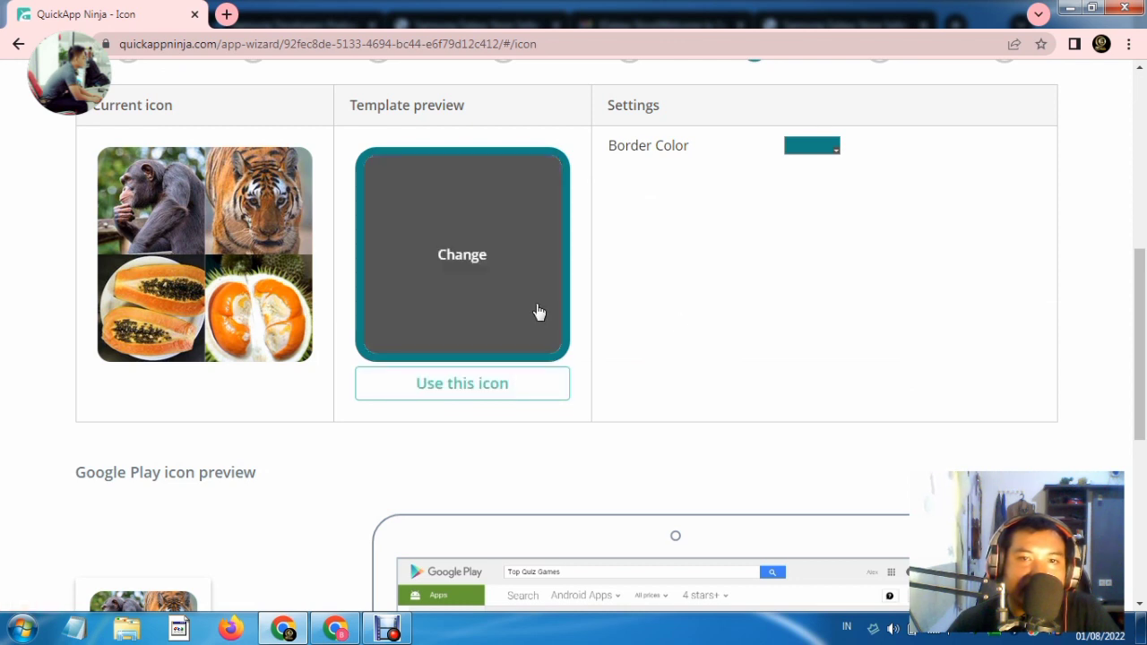
Place the chimpanzee photo 'download (2)' into the teal-bordered icon template
click(464, 256)
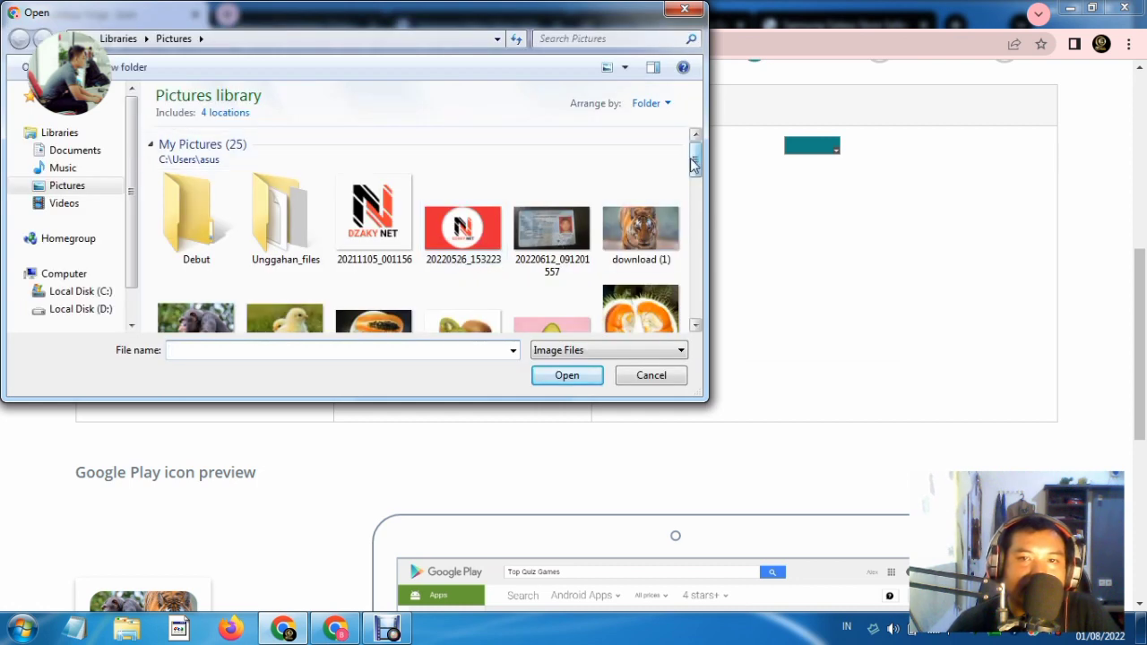
drag(695, 164, 695, 194)
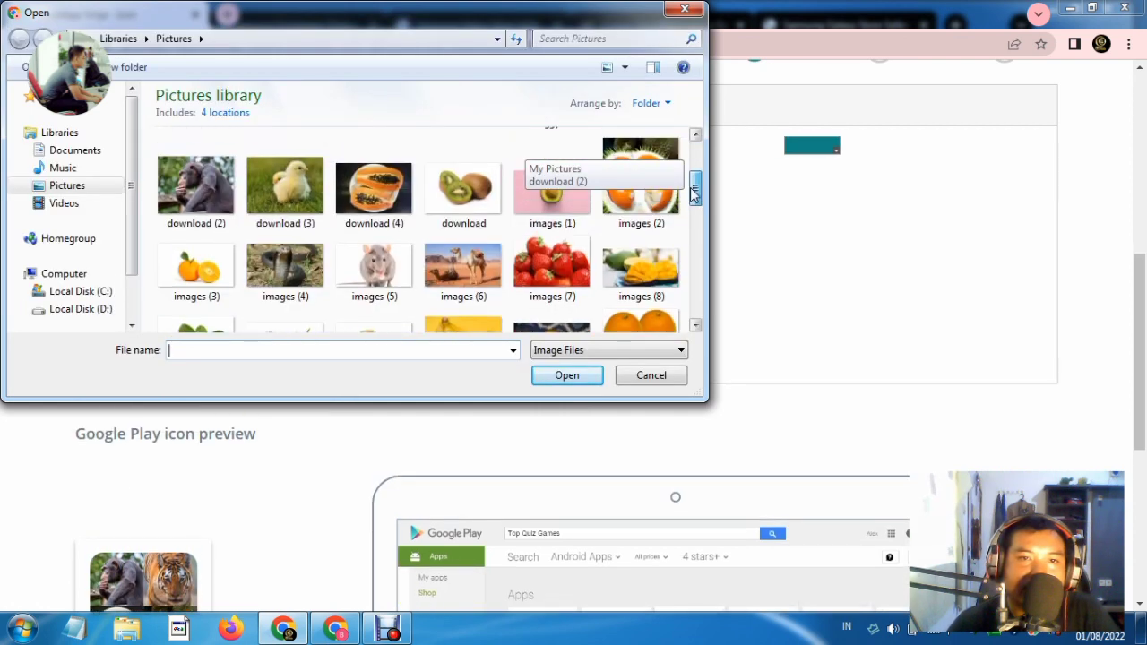
click(206, 193)
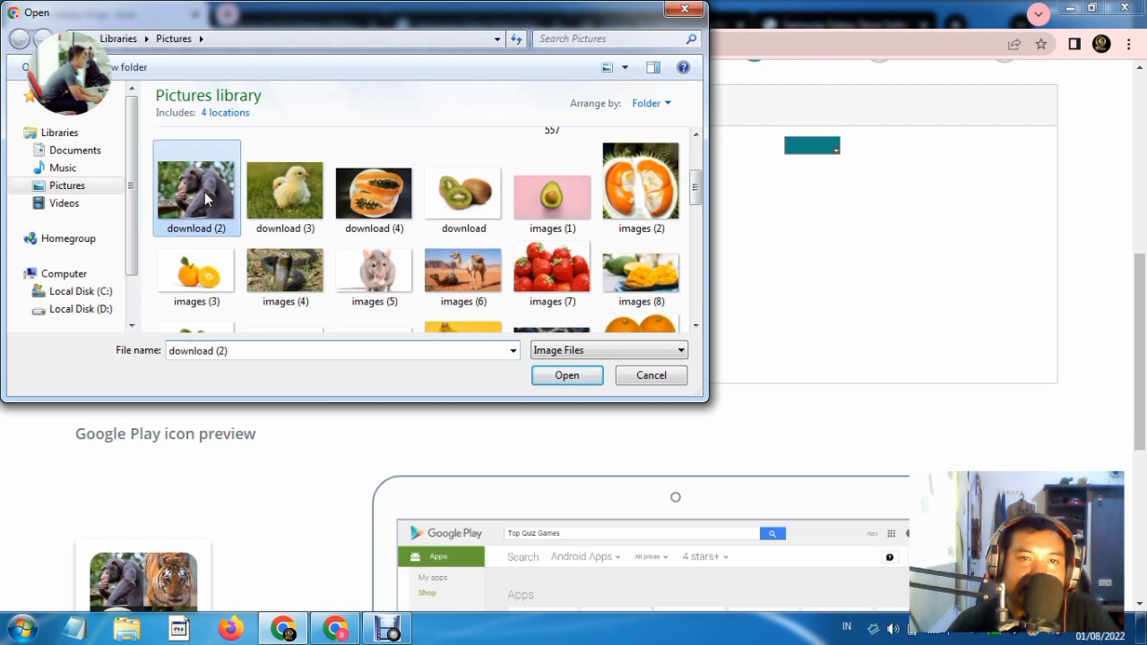
click(561, 375)
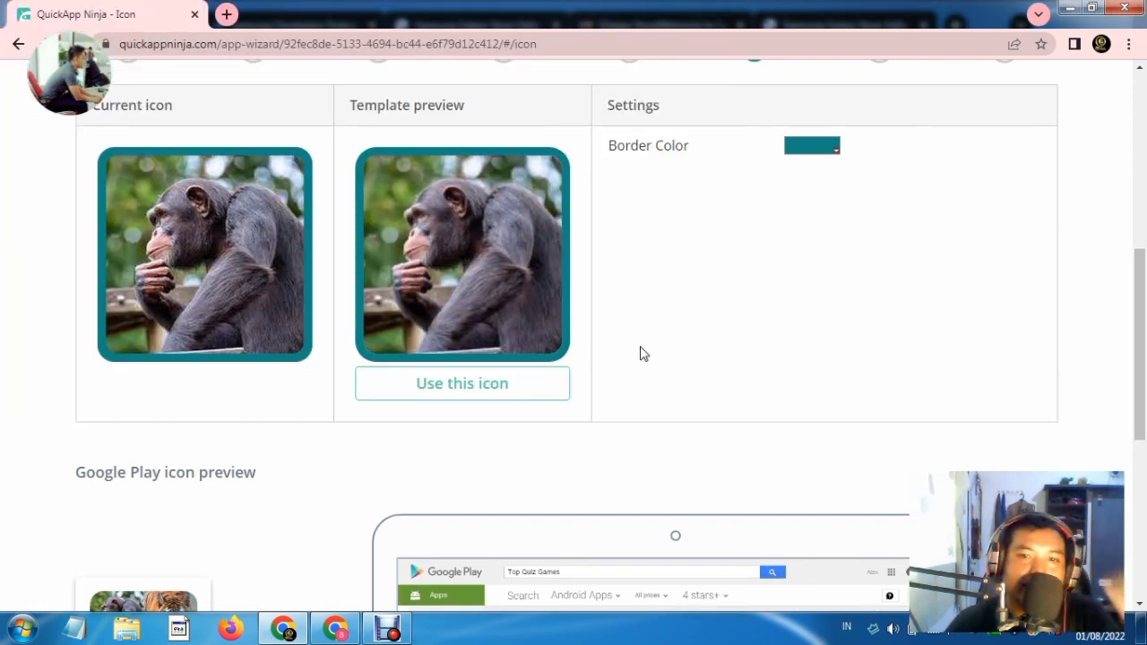
scroll(639, 353, up, 2)
scroll(448, 430, up, 1)
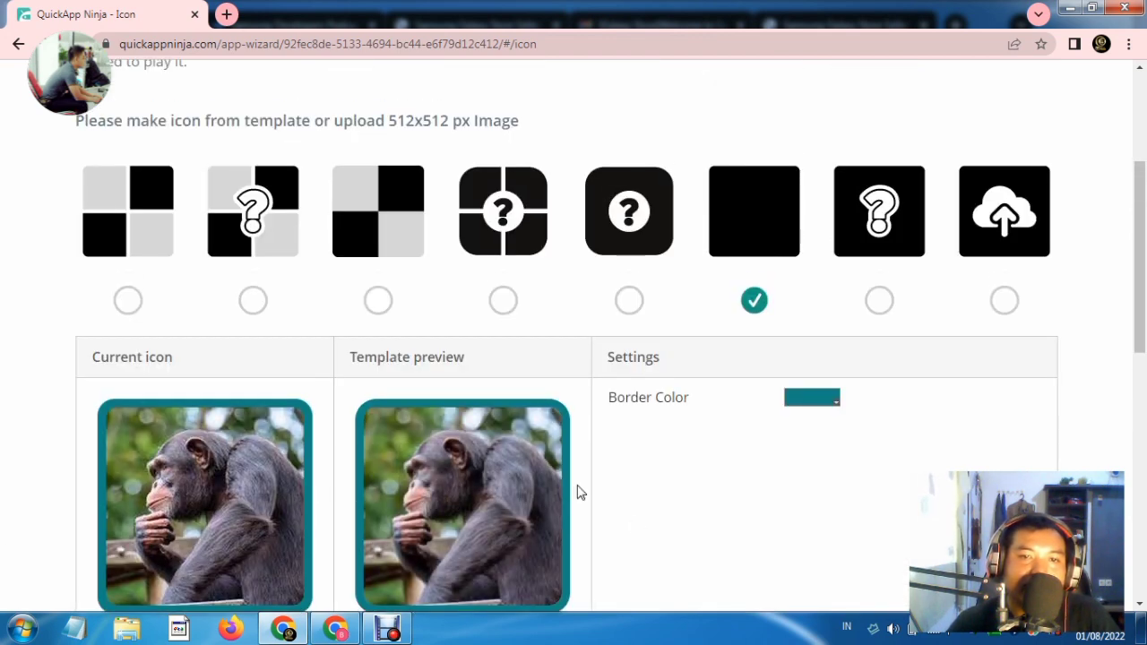
mouse_move(461, 255)
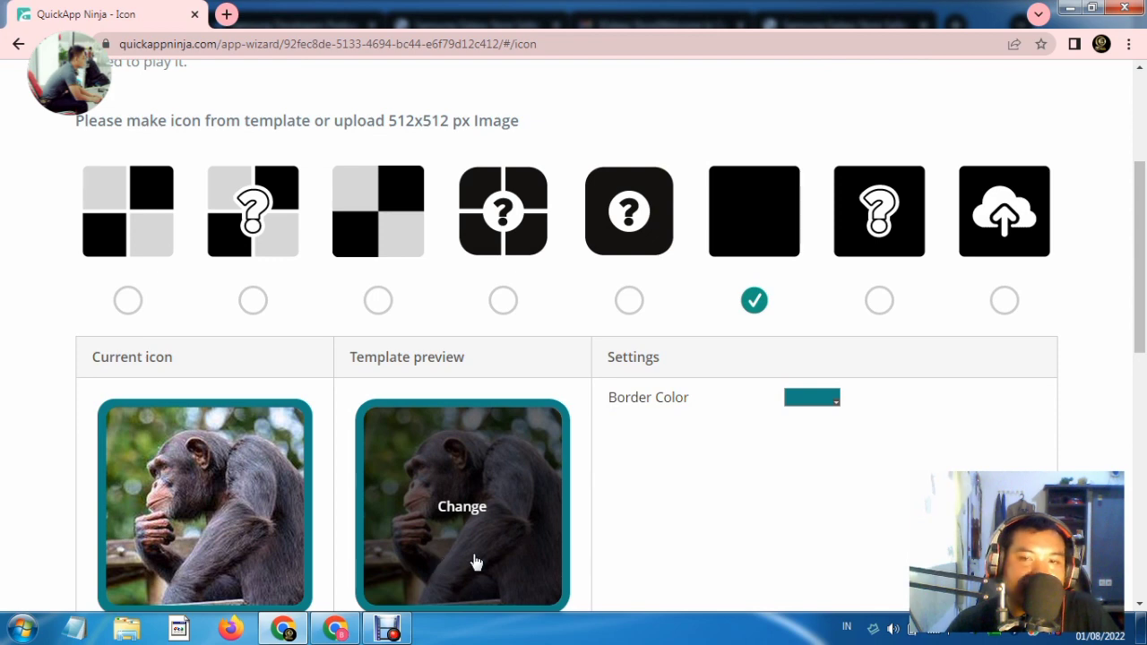
scroll(608, 403, up, 3)
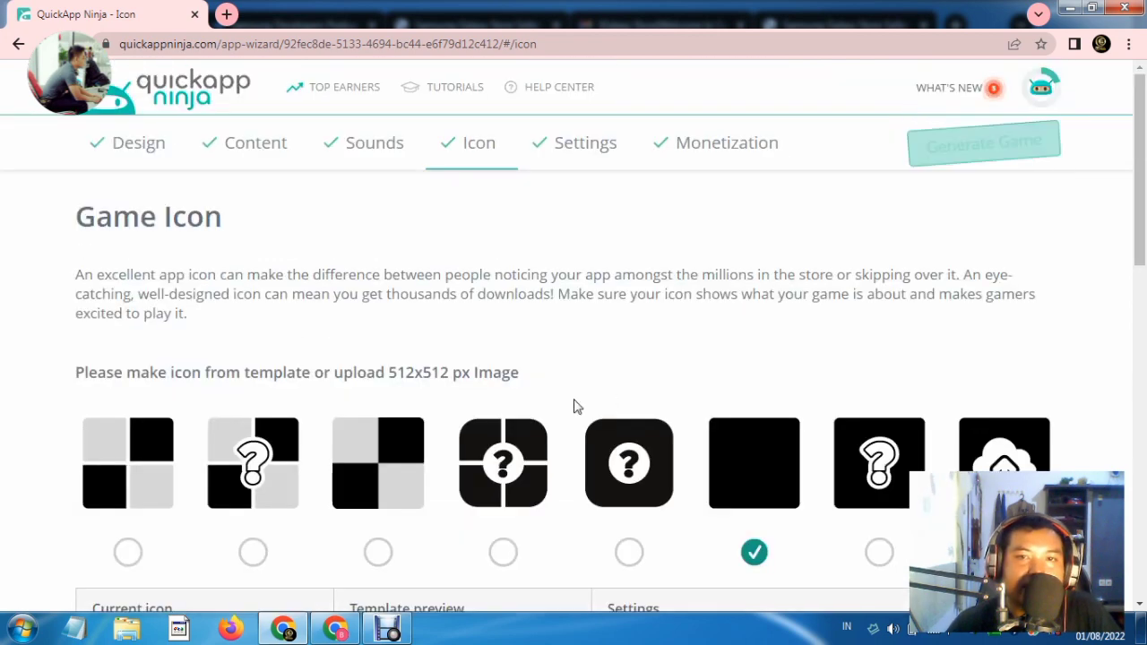
click(587, 146)
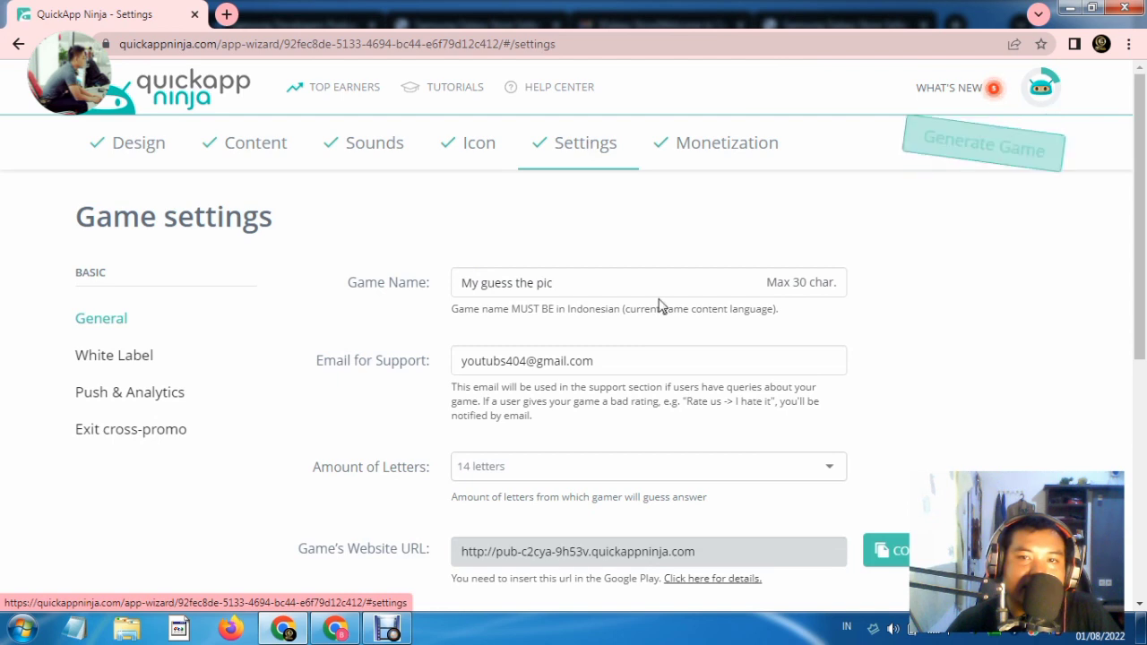
scroll(659, 301, down, 1)
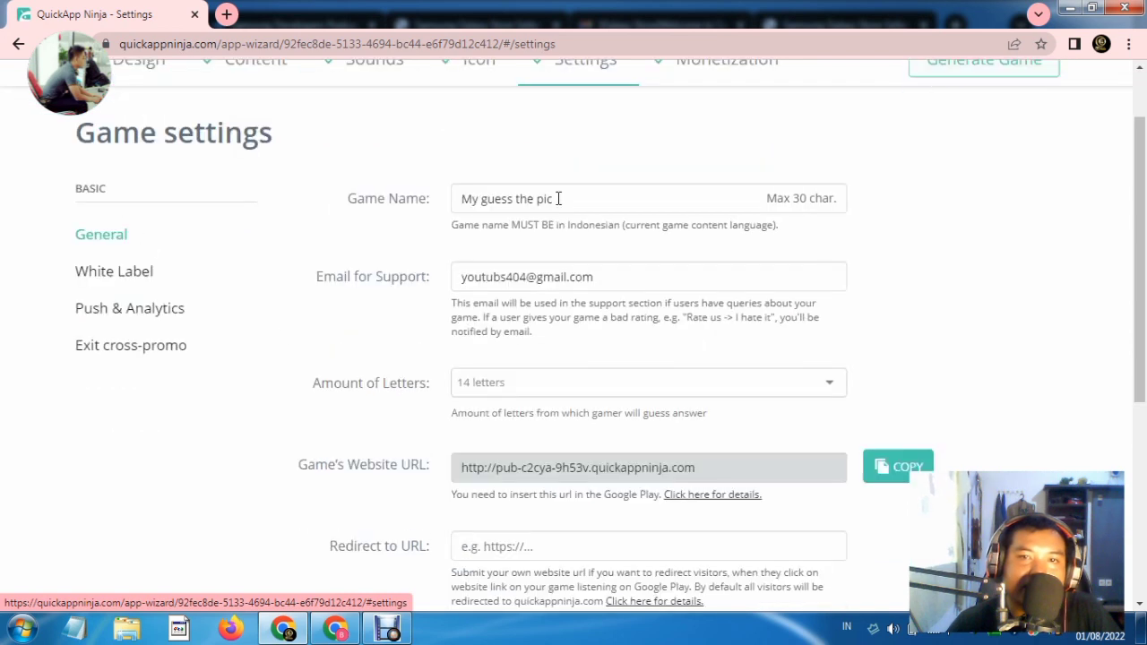
drag(558, 198, 417, 211)
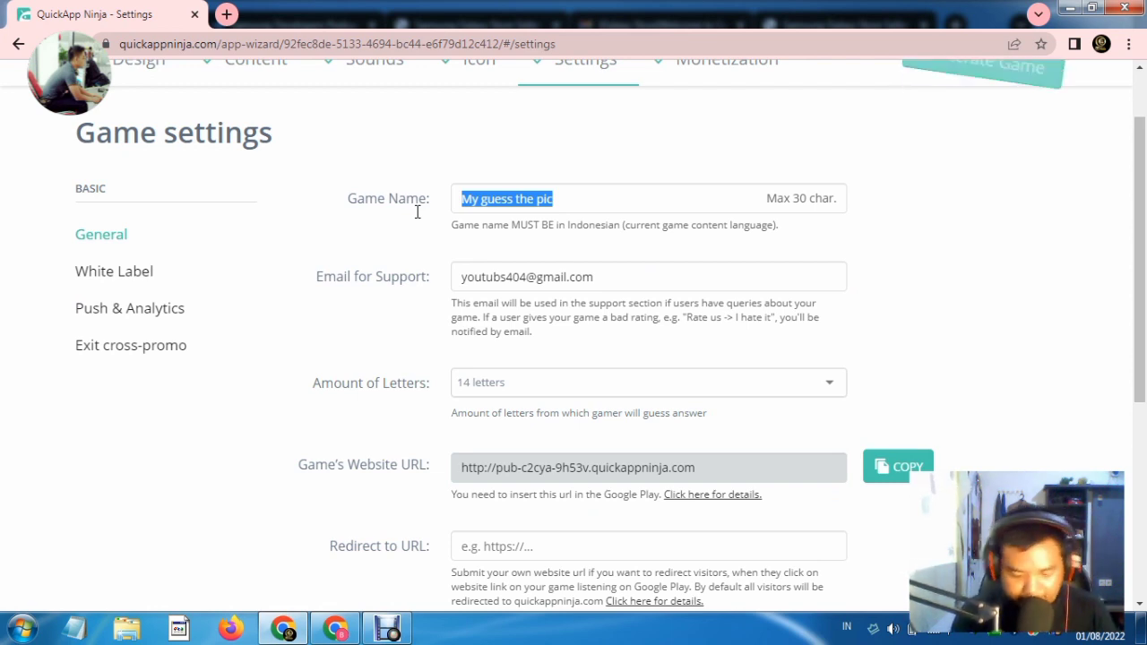
text(Te)
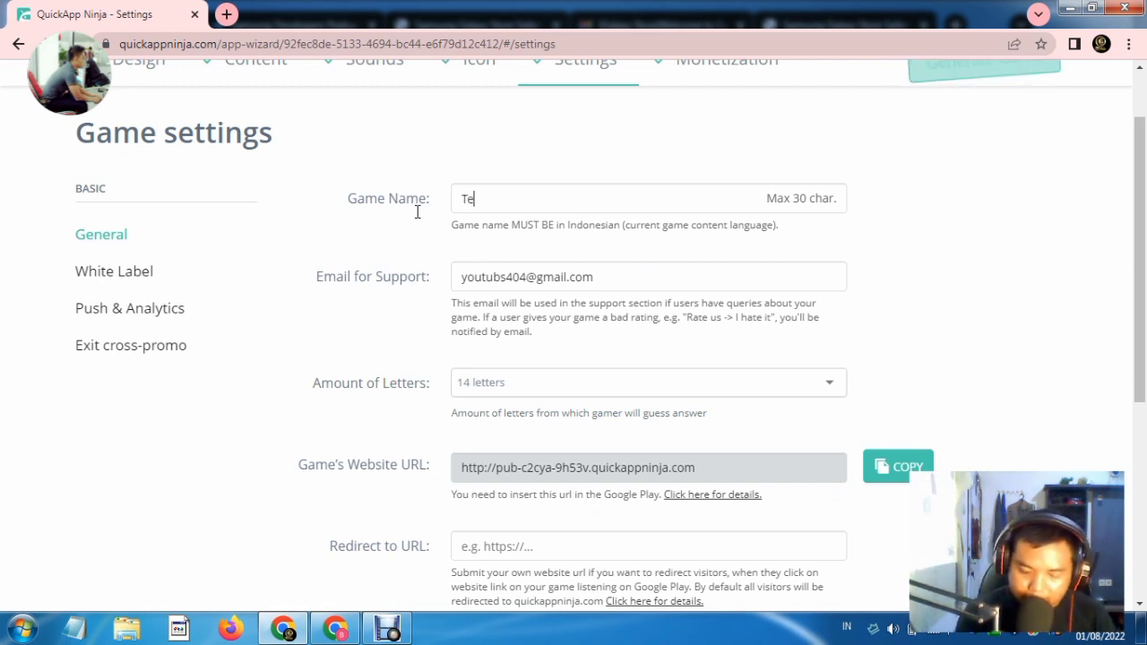
text(bak)
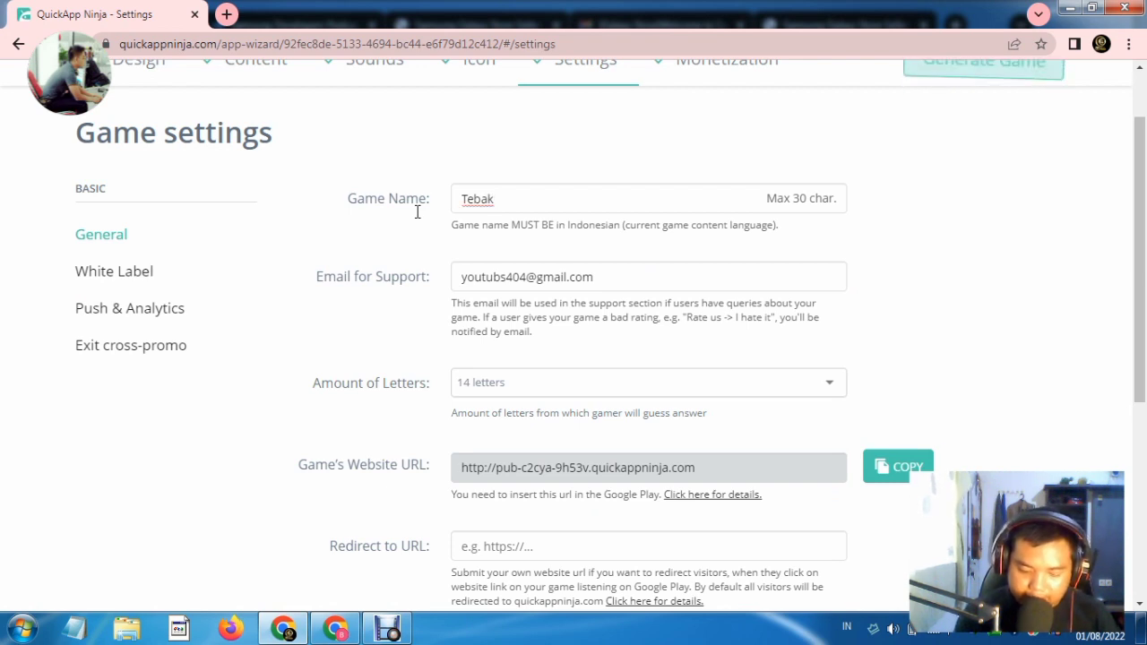
text( Gamba)
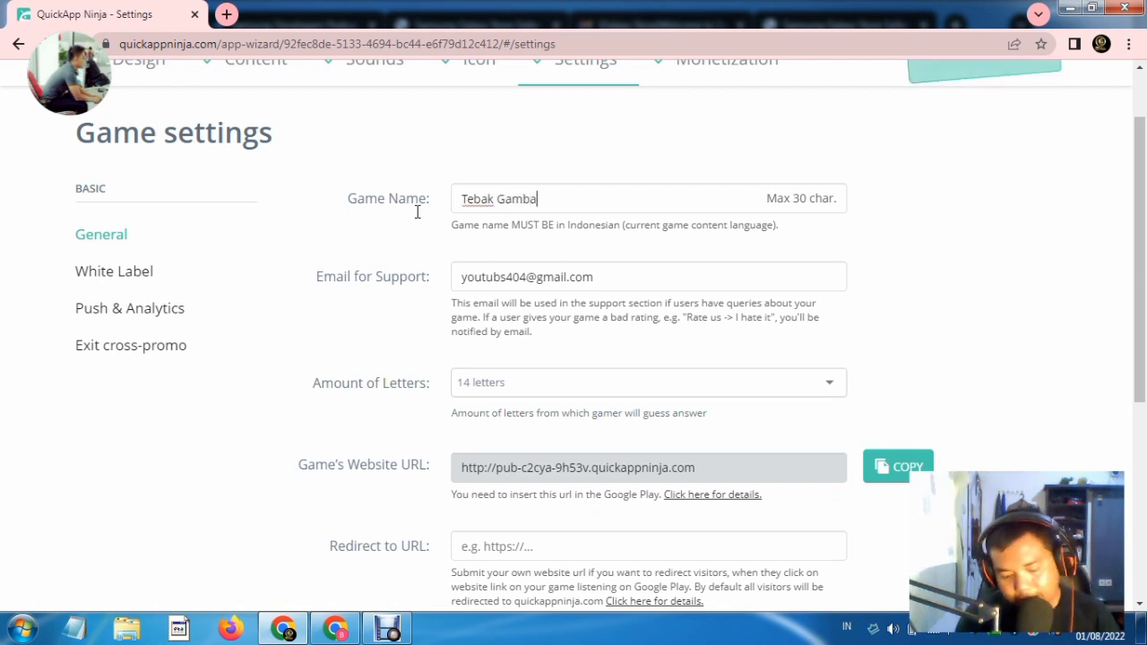
text(r)
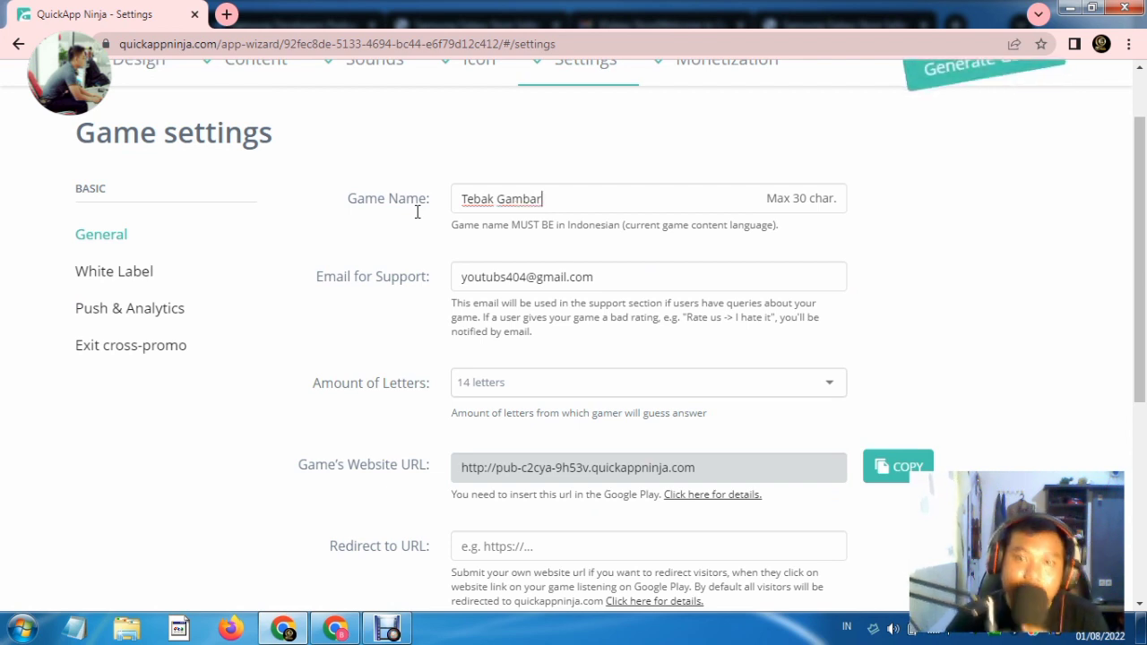
scroll(986, 264, down, 1)
scroll(993, 278, down, 2)
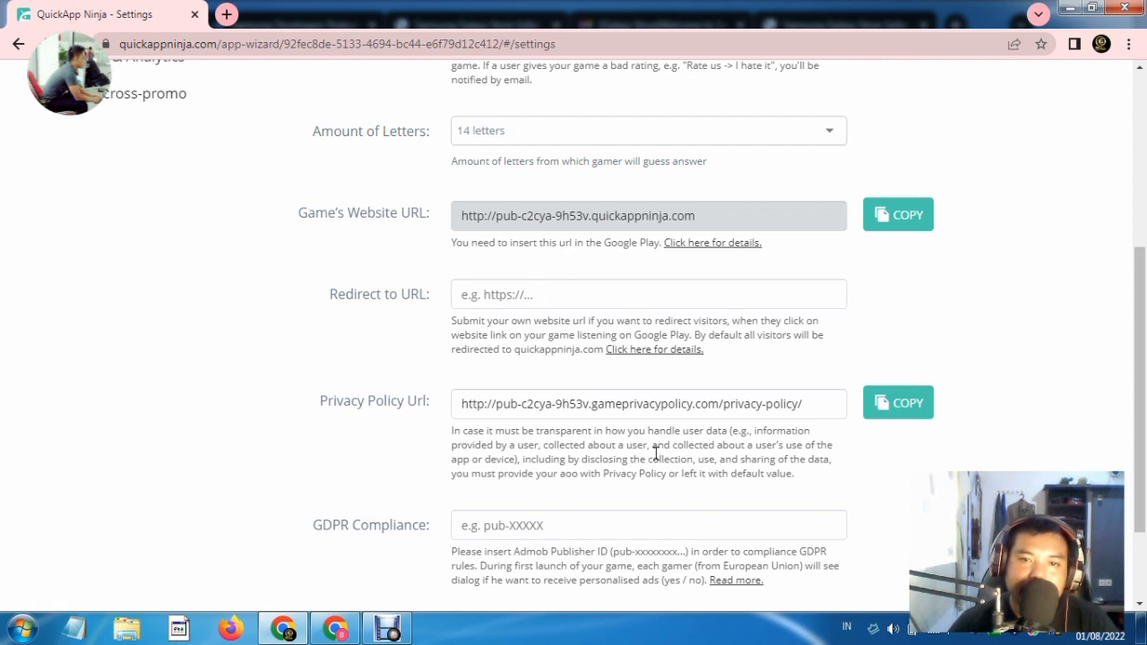
scroll(649, 457, down, 1)
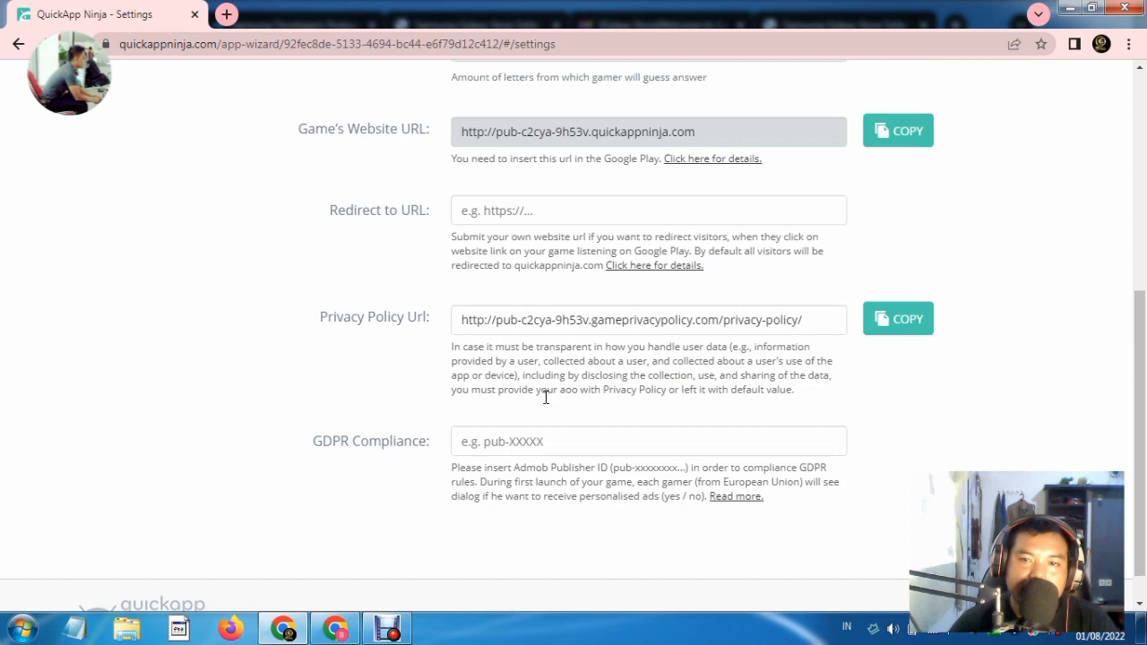
scroll(545, 397, up, 5)
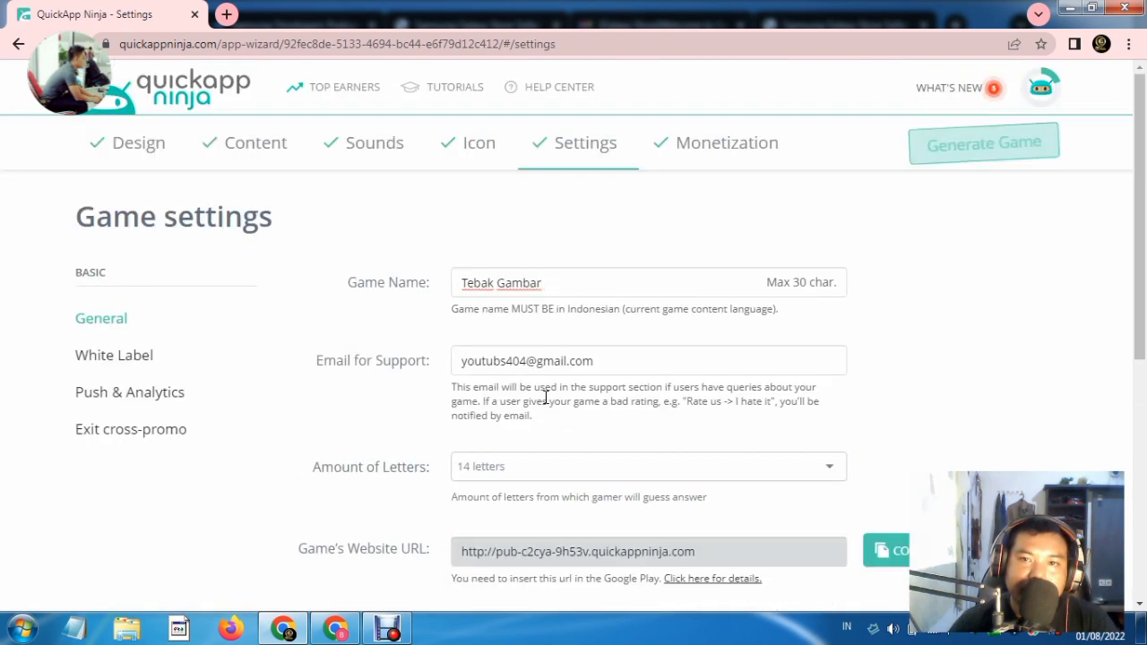
scroll(545, 396, down, 5)
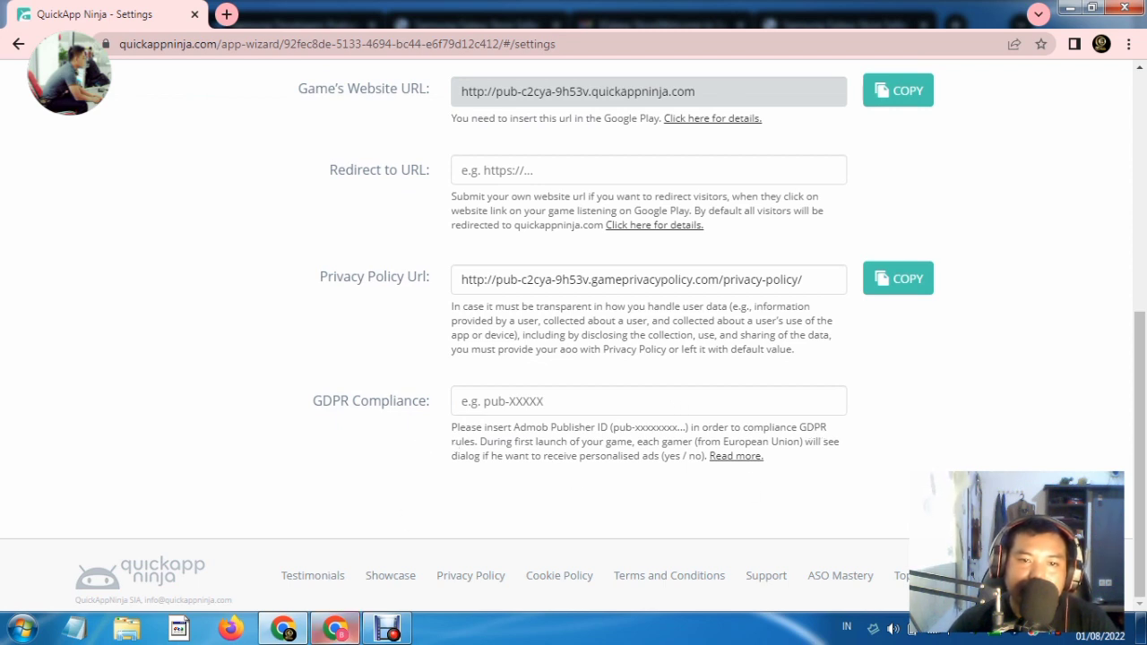
mouse_move(283, 629)
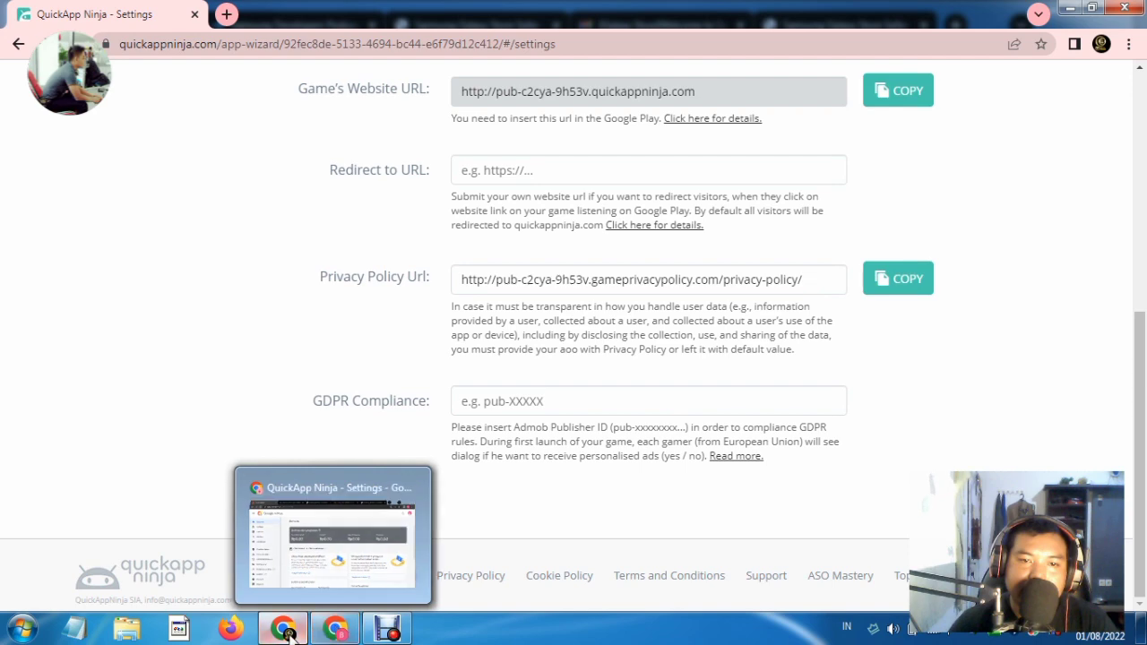
Copy the publisher ID from the AdMob profile details and return to QuickApp Ninja's game settings
click(344, 634)
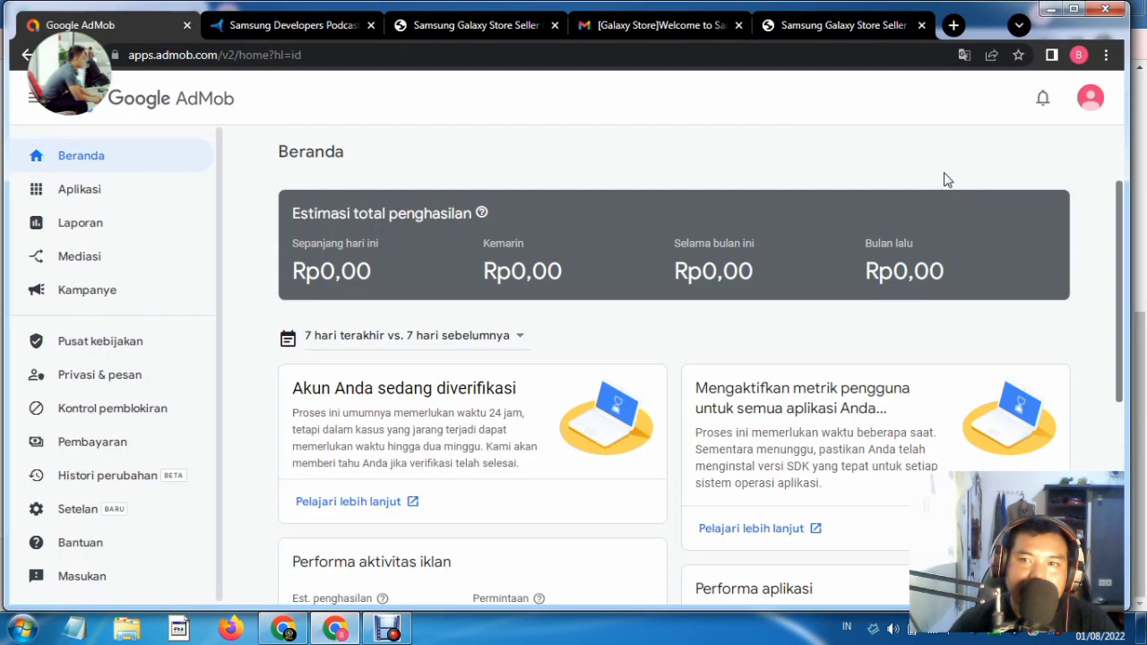
click(1088, 100)
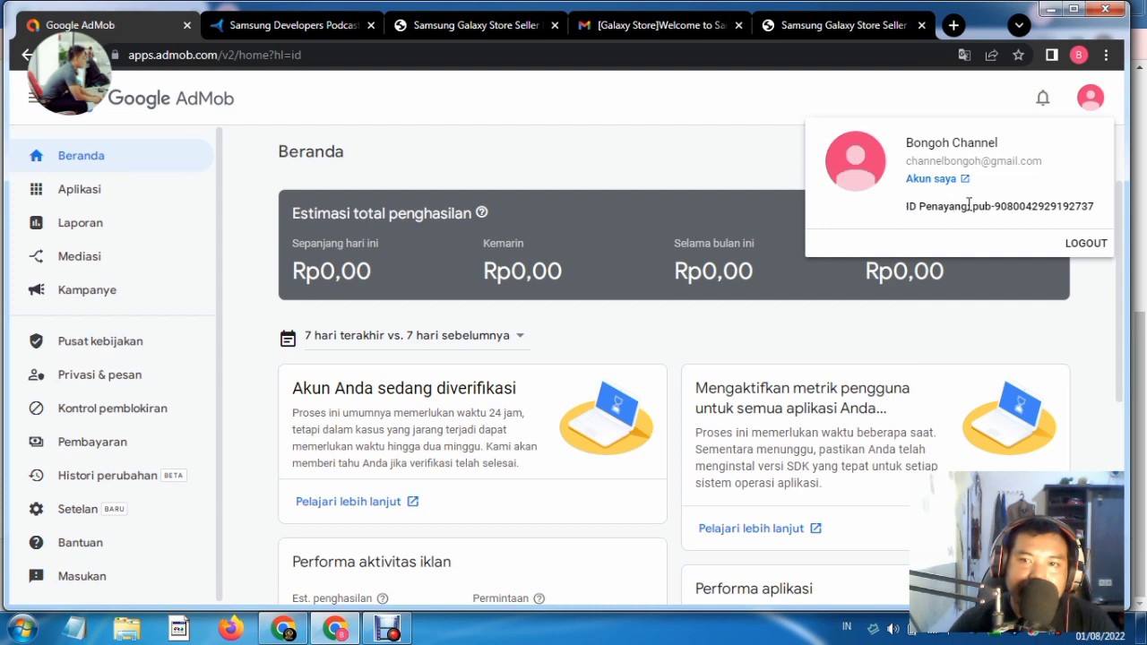
drag(1032, 202, 1054, 206)
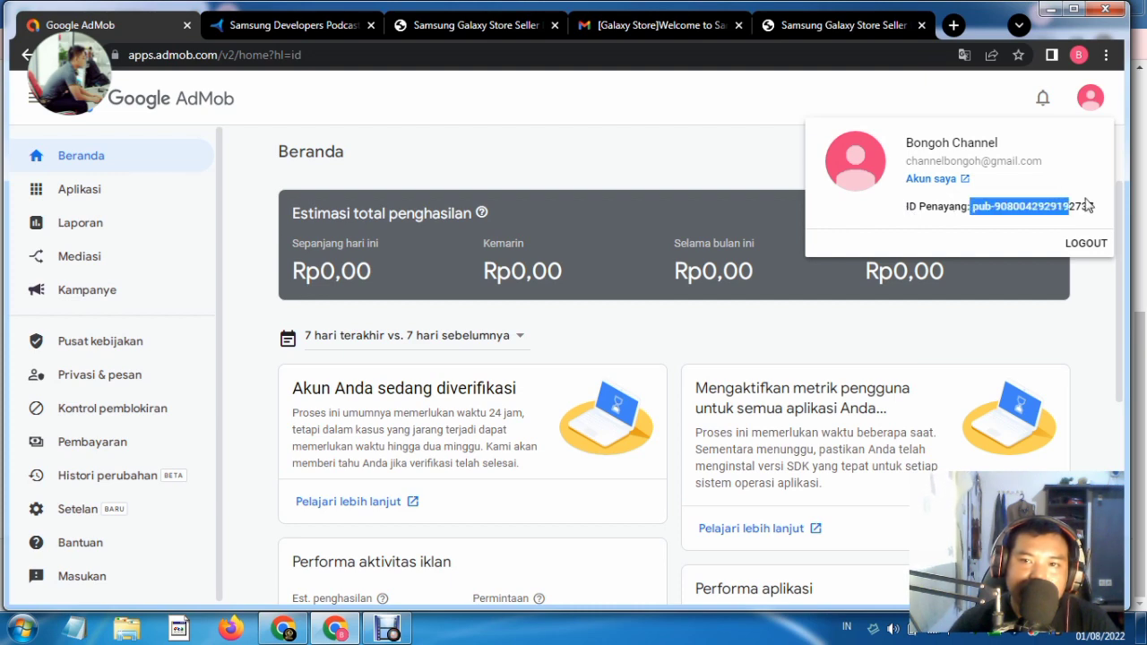
click(1054, 206)
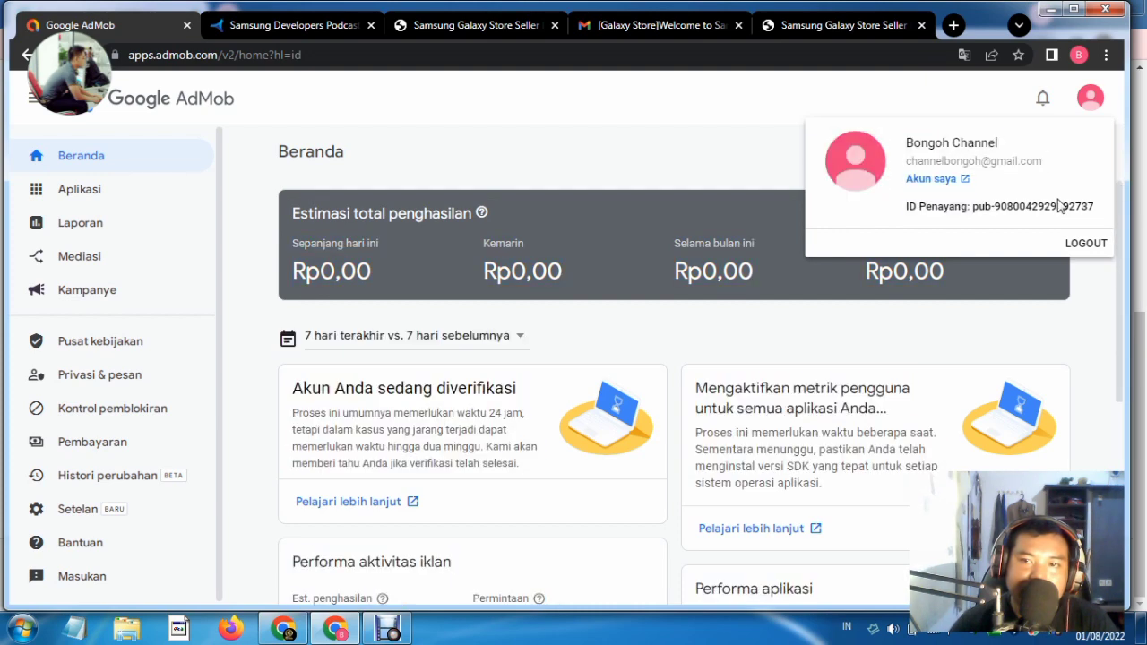
drag(1074, 209, 989, 222)
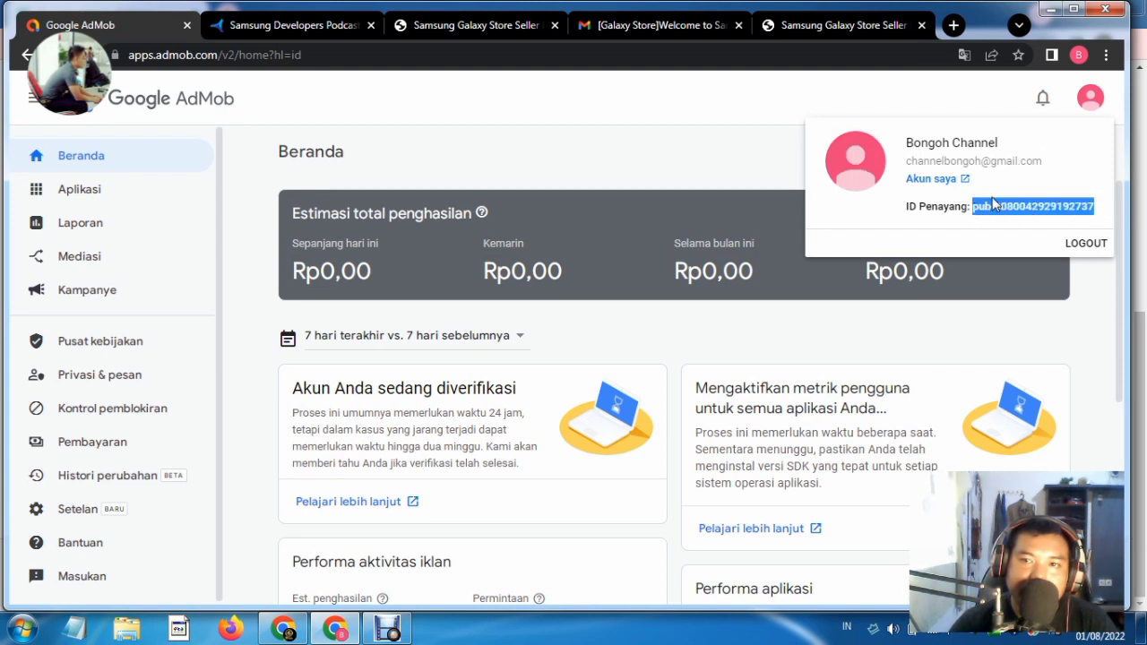
right_click(995, 204)
click(894, 220)
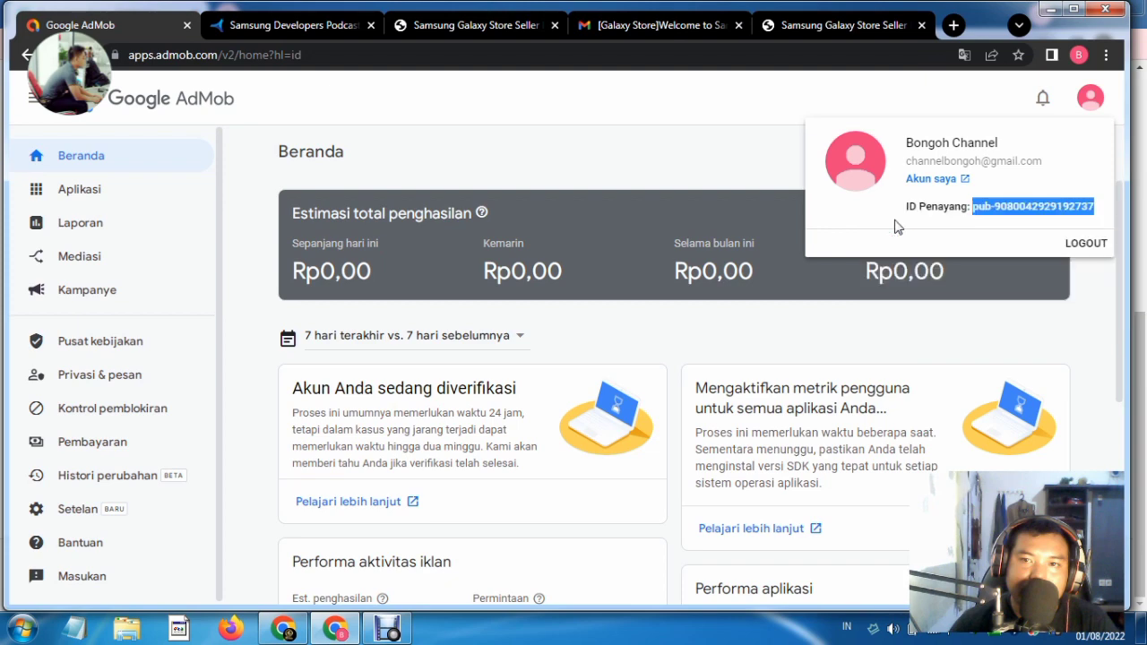
click(283, 633)
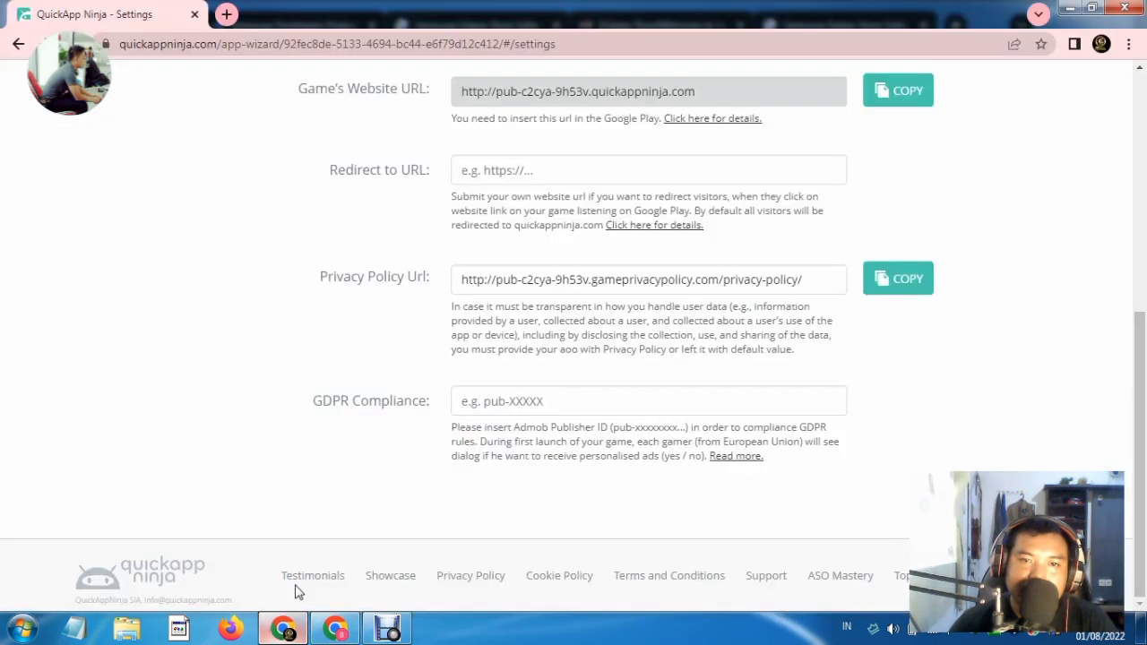
Paste the publisher ID into GDPR Compliance and copy the Game Name 'Tebak Gambar'
right_click(495, 400)
click(535, 267)
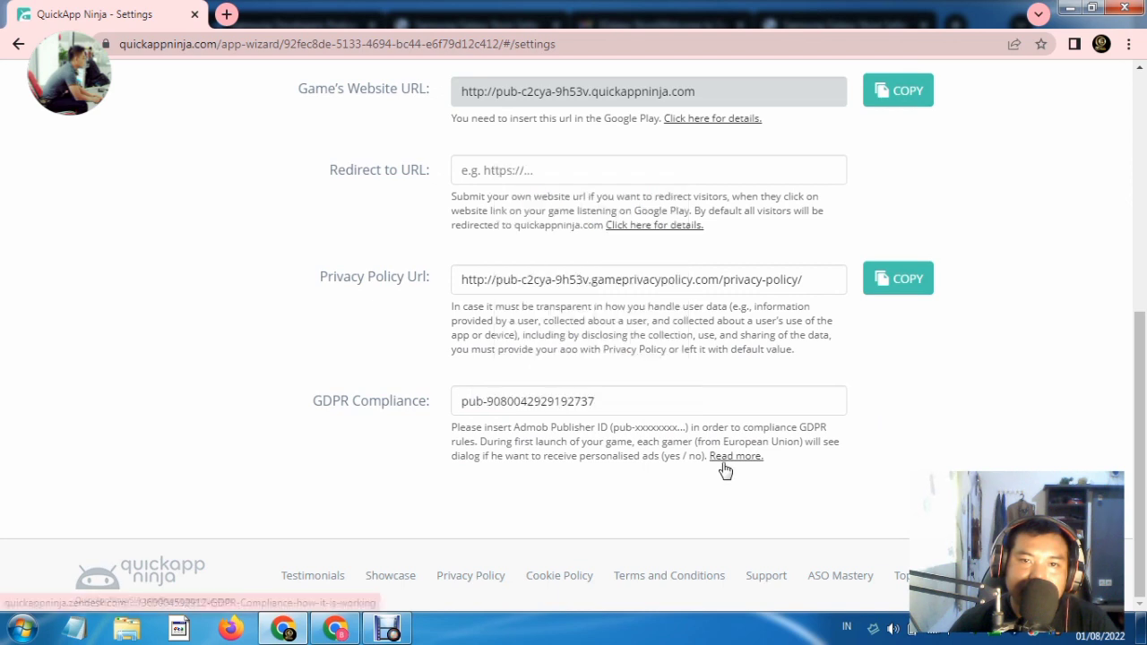
scroll(869, 441, up, 5)
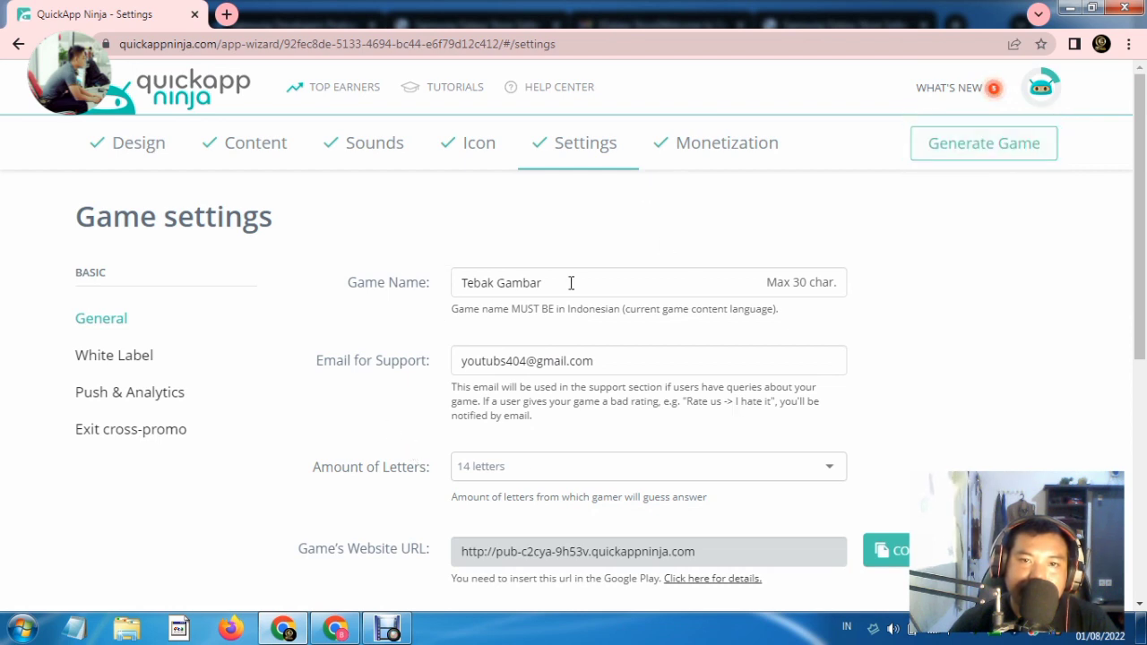
drag(560, 282, 439, 283)
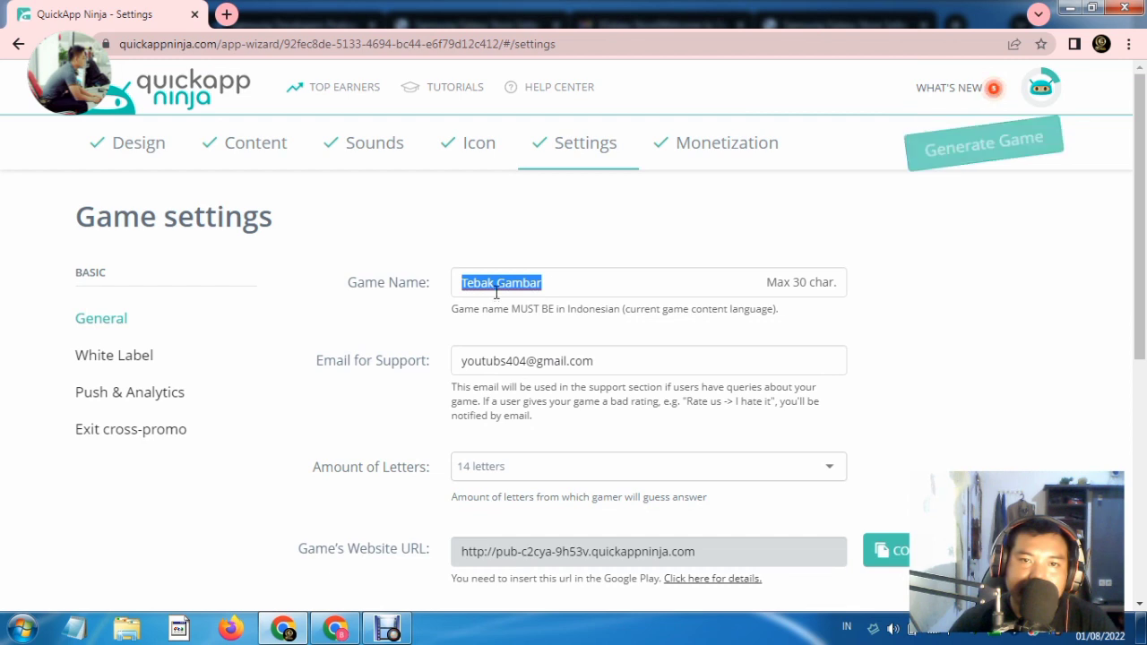
right_click(497, 285)
click(542, 315)
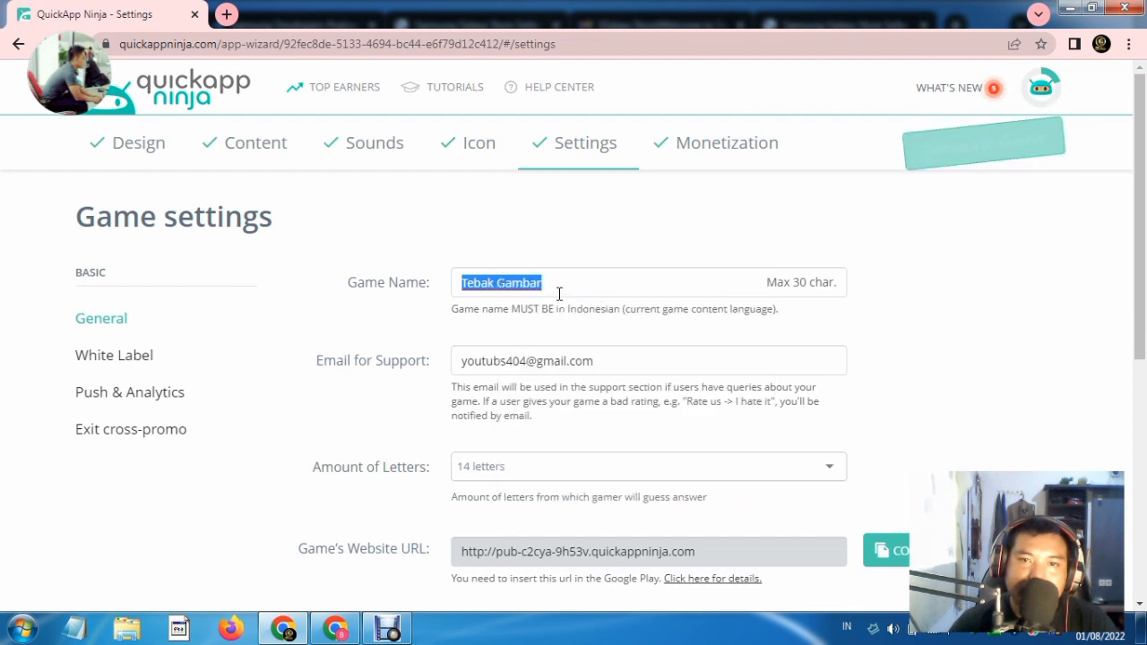
click(658, 213)
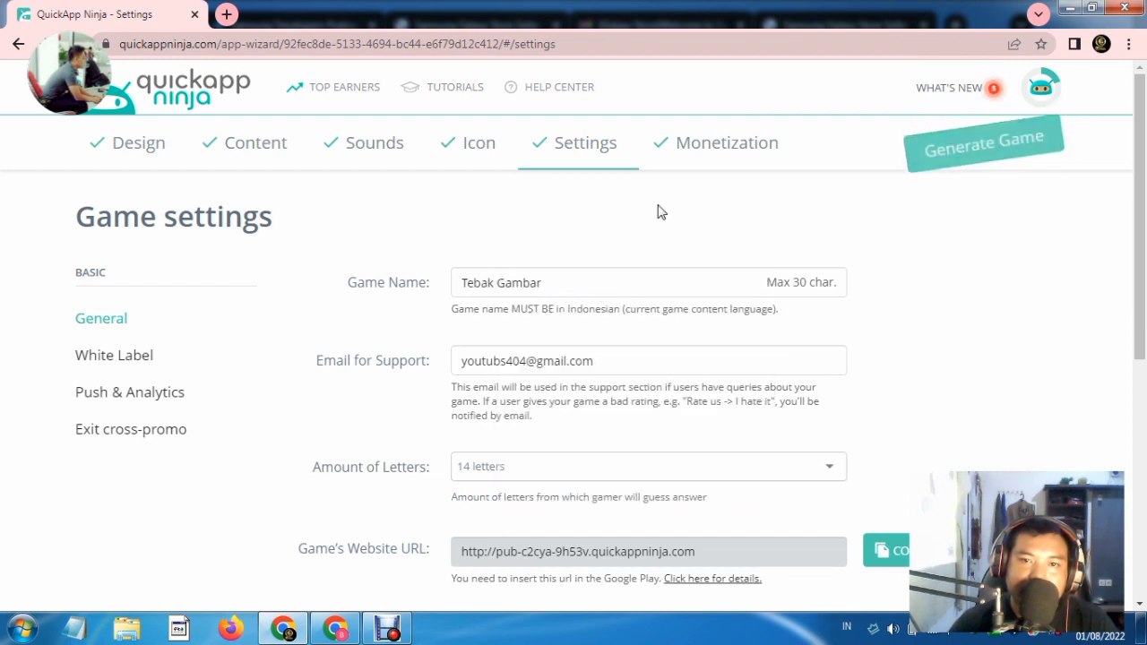
Open the Monetization step and show AdMob by Google's empty App ID and ad unit ID fields
click(731, 142)
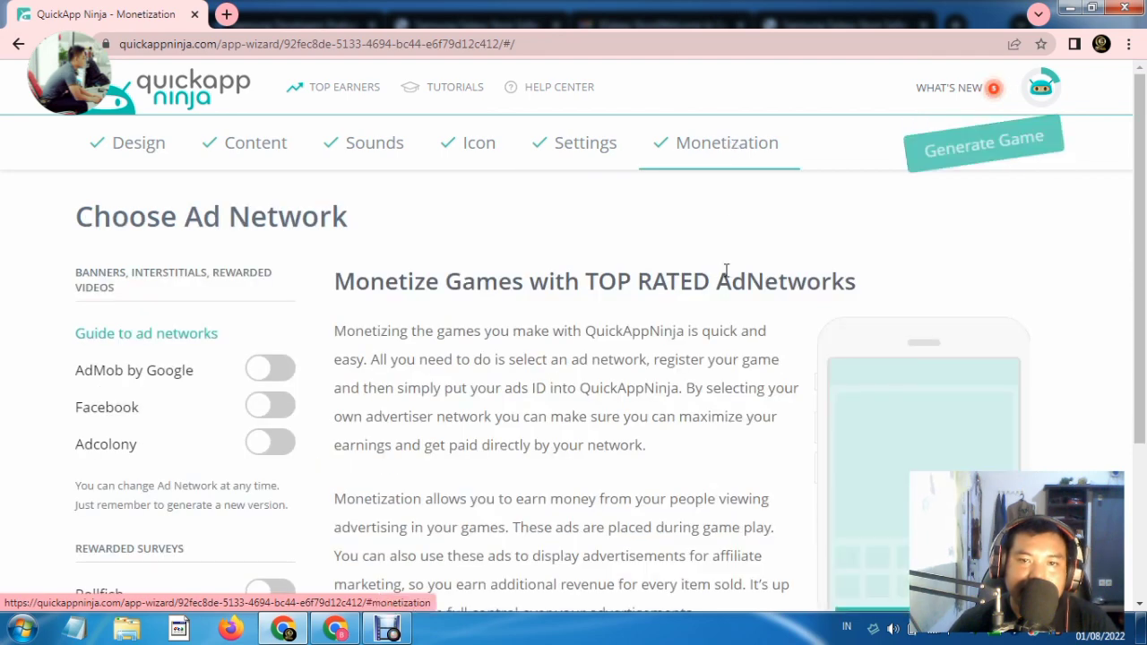
scroll(726, 271, down, 2)
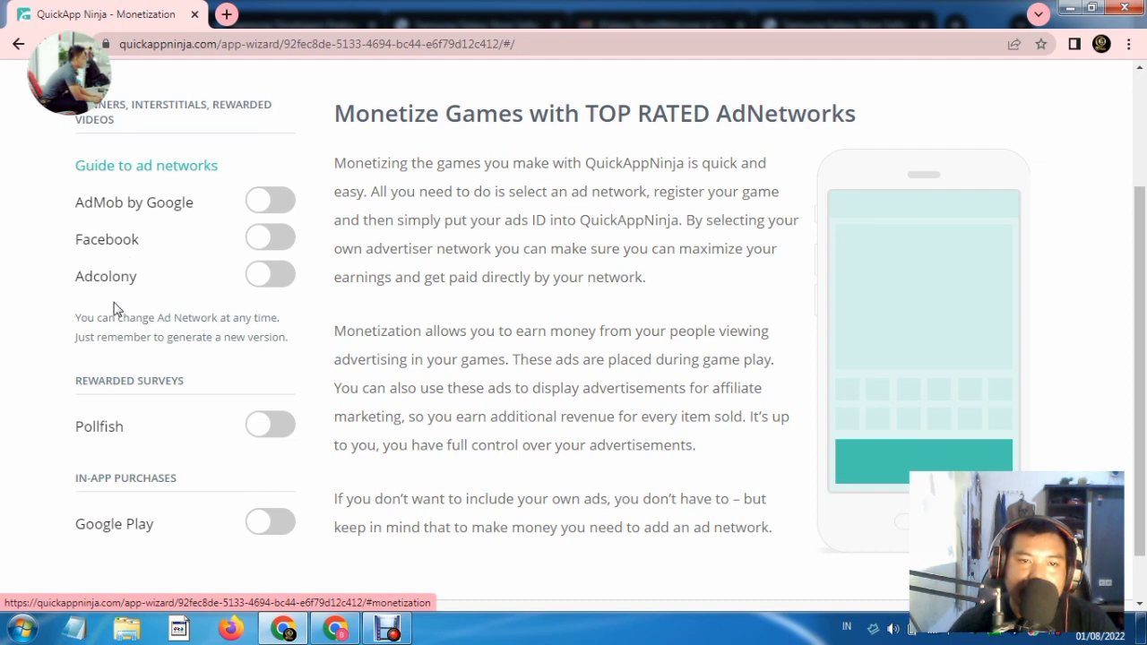
scroll(109, 359, down, 1)
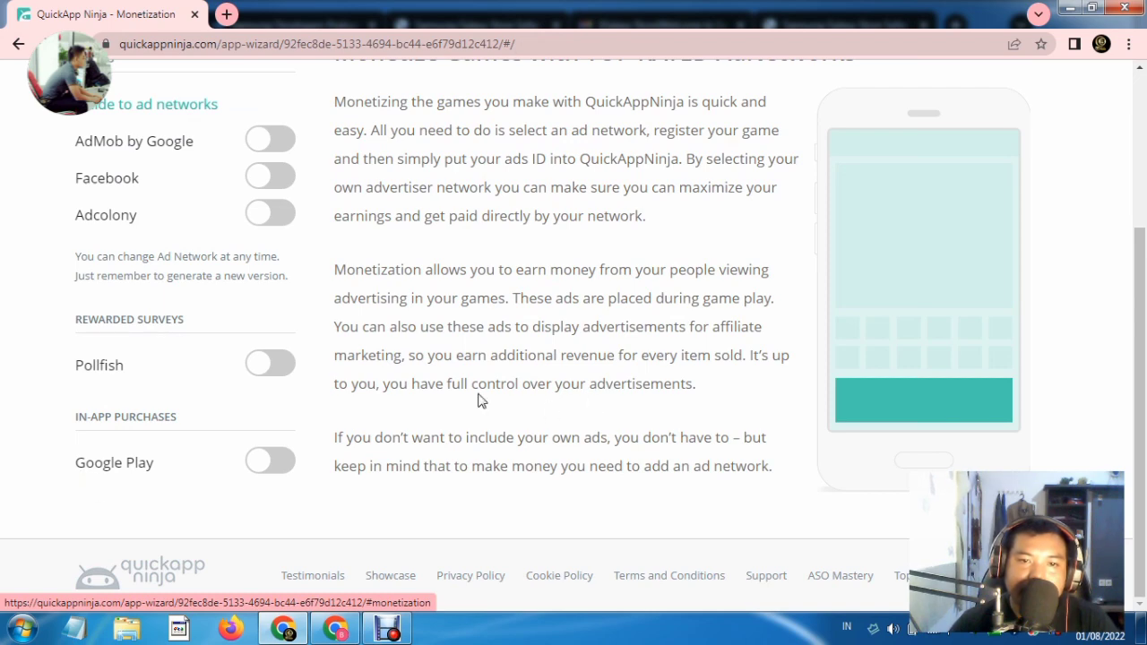
scroll(613, 325, up, 3)
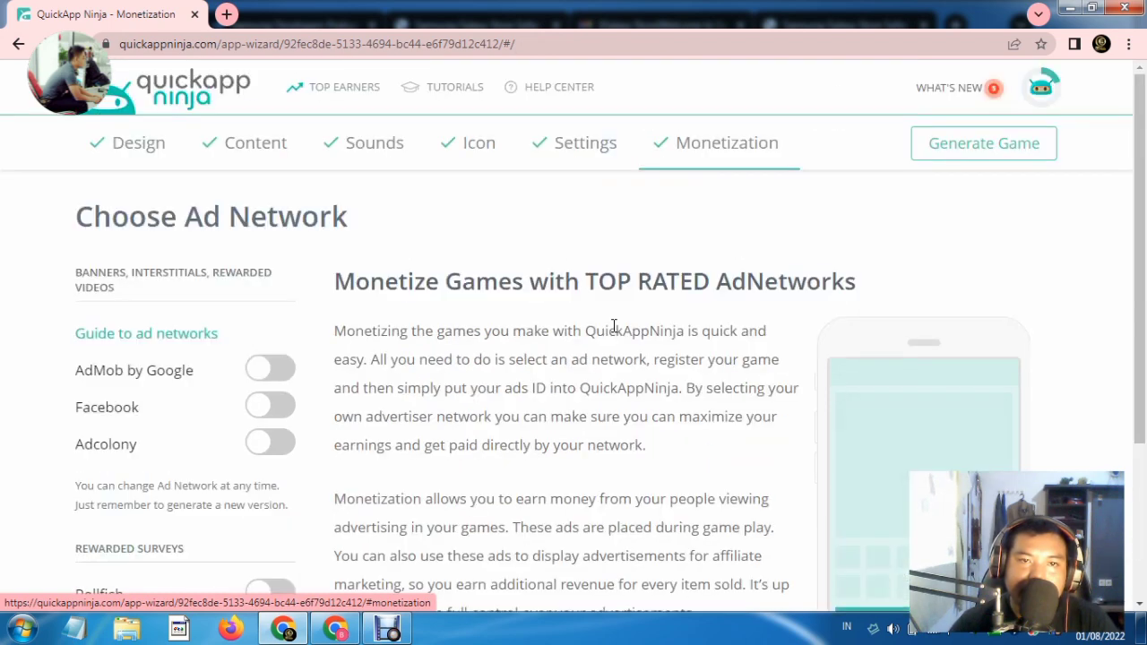
click(131, 374)
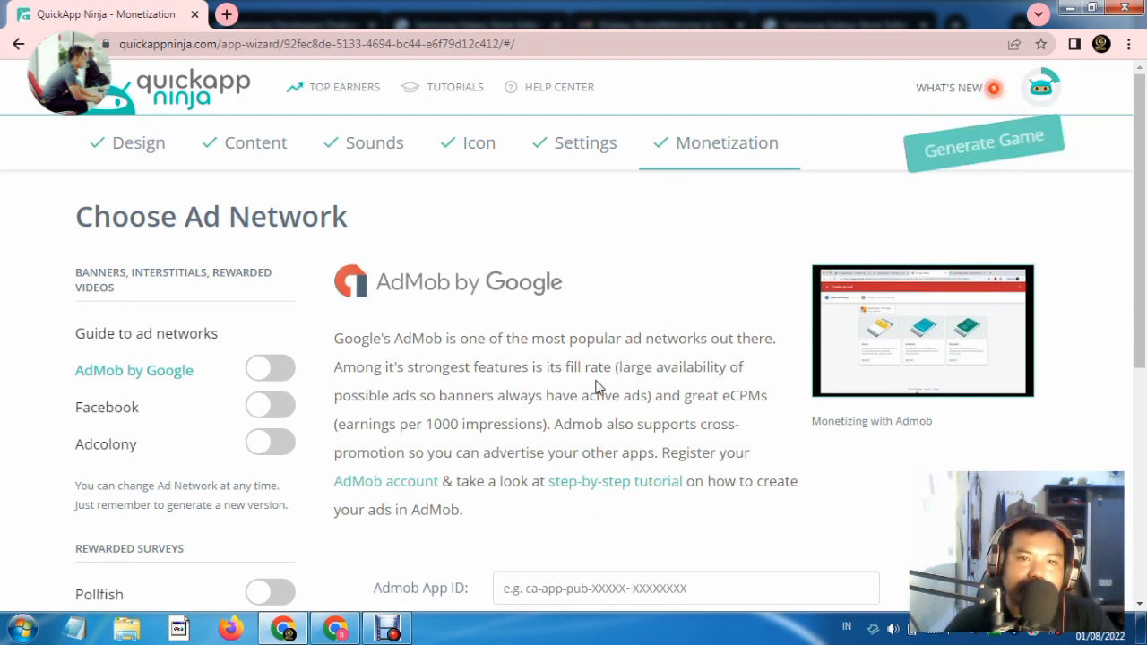
scroll(603, 380, down, 4)
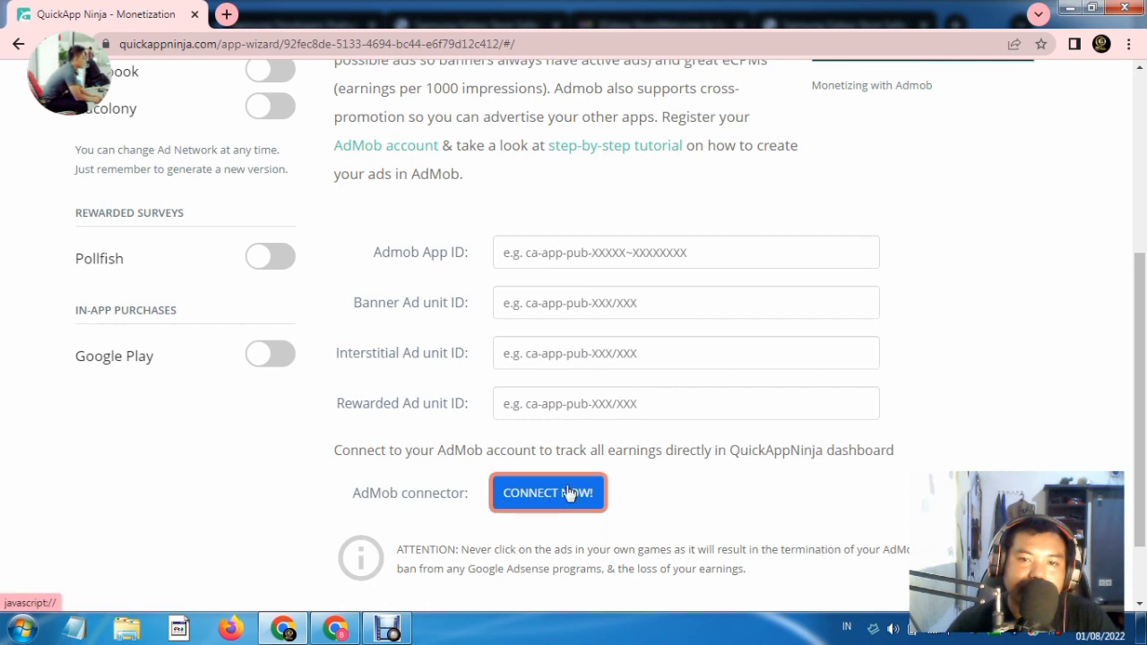
Start adding an AdMob app for Android, marked as not listed on a store
click(336, 628)
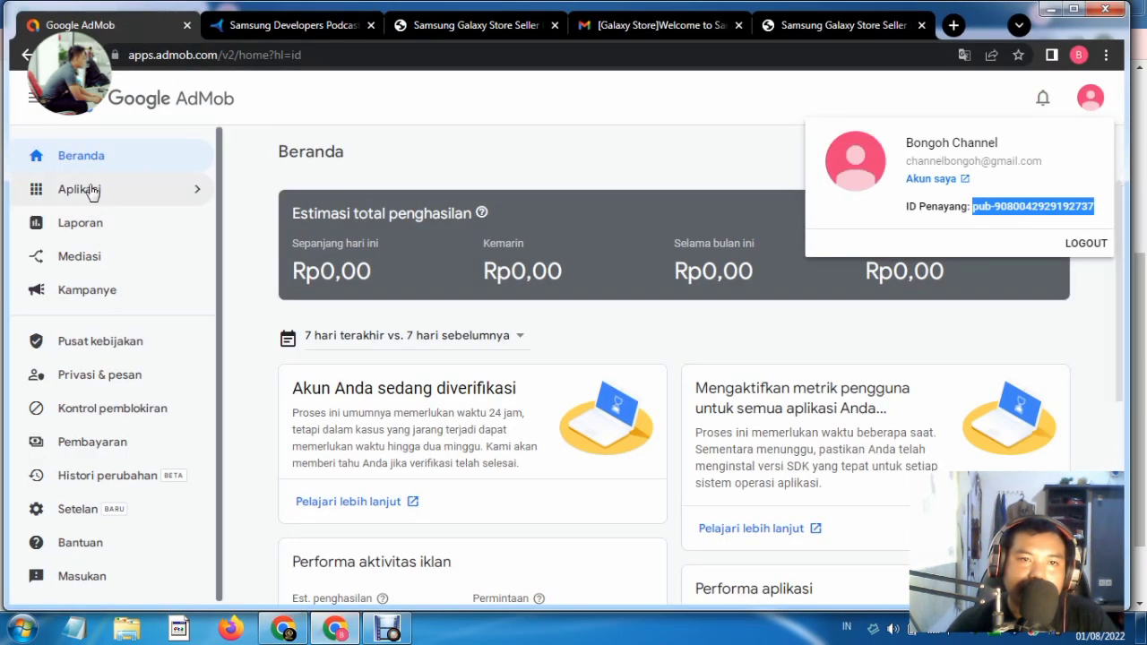
click(198, 195)
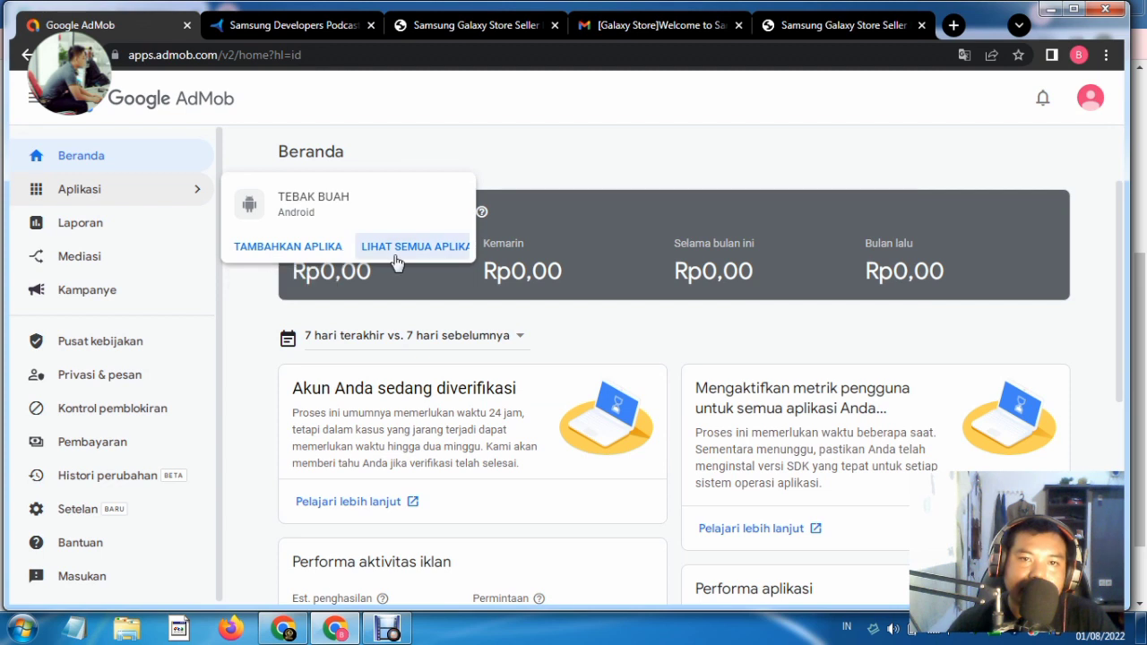
click(274, 256)
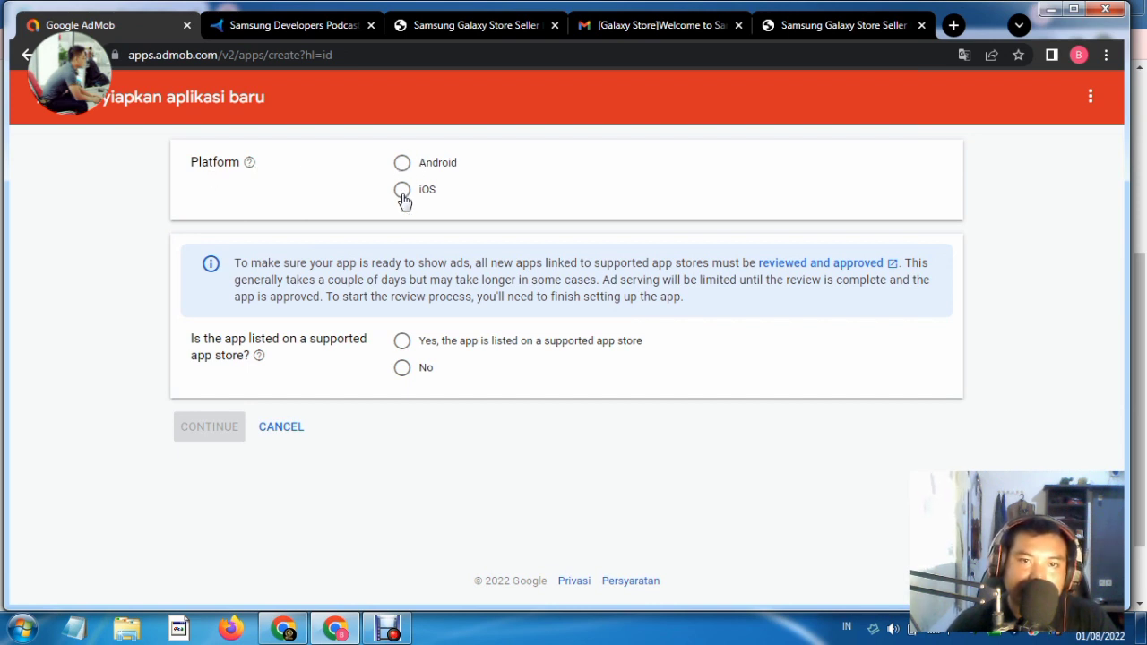
click(403, 165)
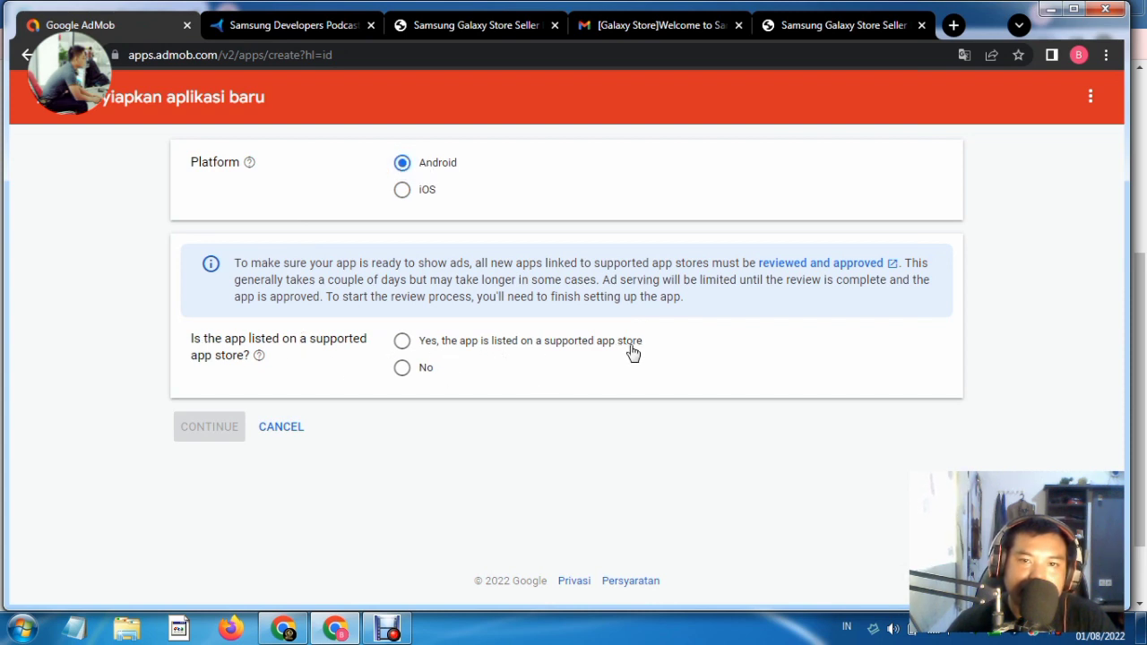
click(403, 368)
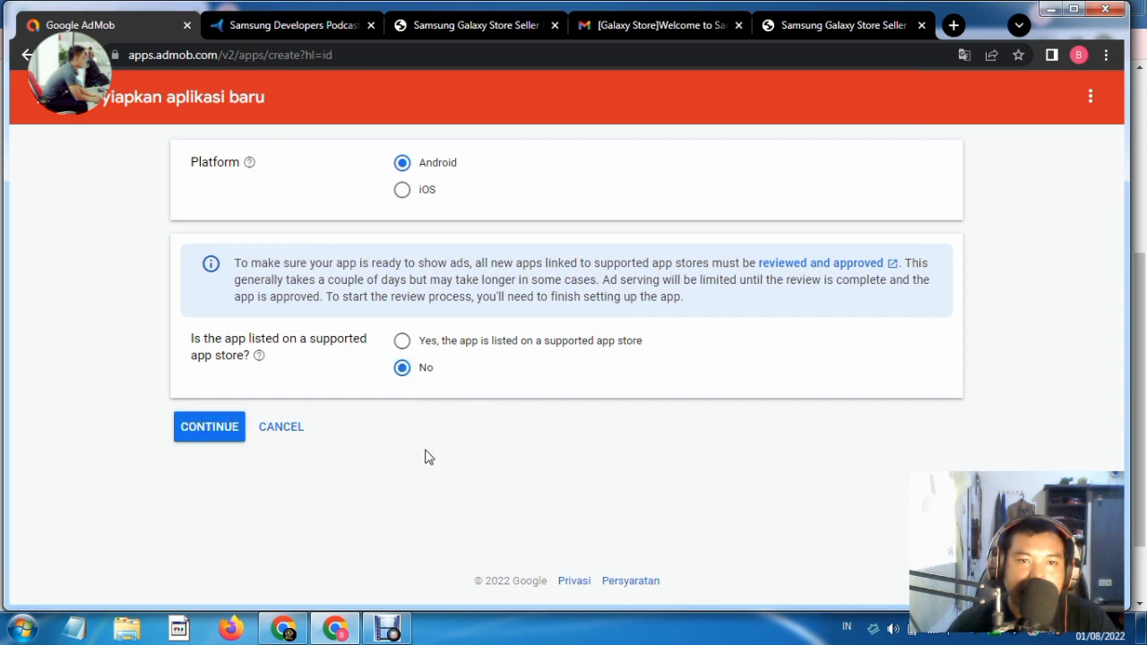
click(207, 430)
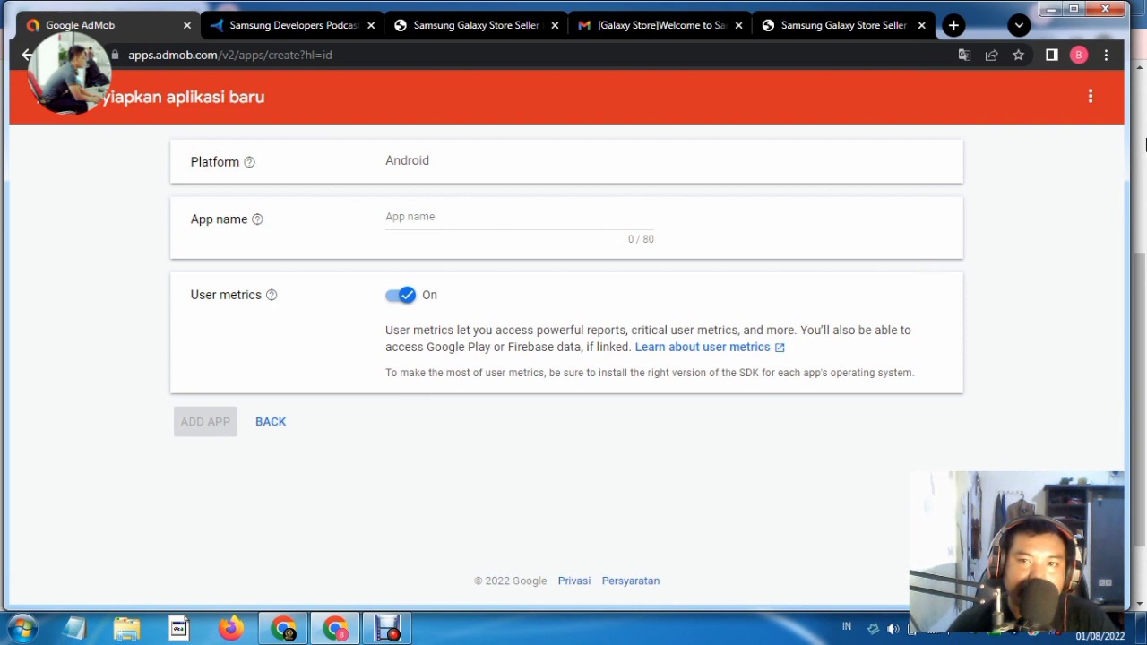
Paste 'Tebak Gambar' as the app name and add the app
click(408, 216)
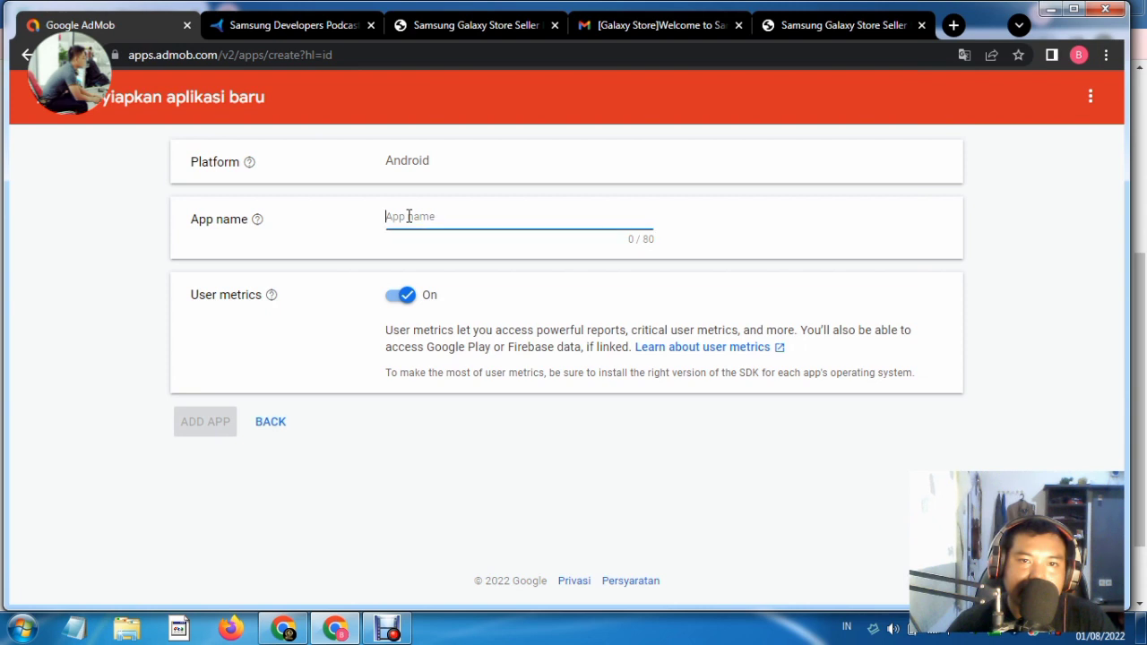
right_click(409, 216)
click(451, 319)
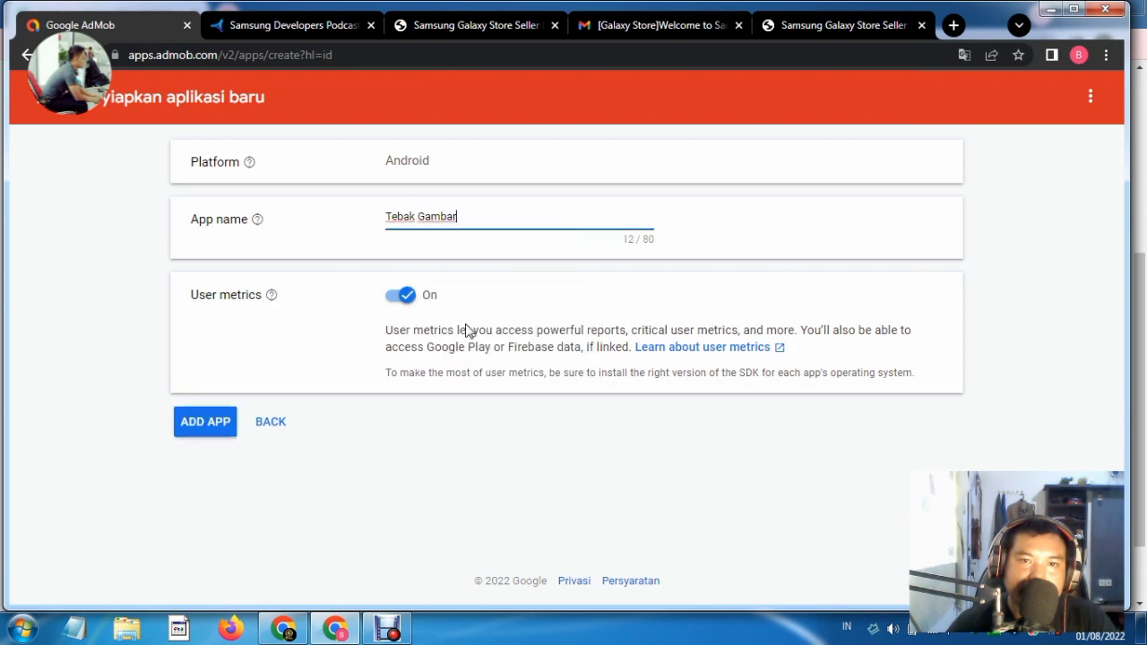
click(221, 433)
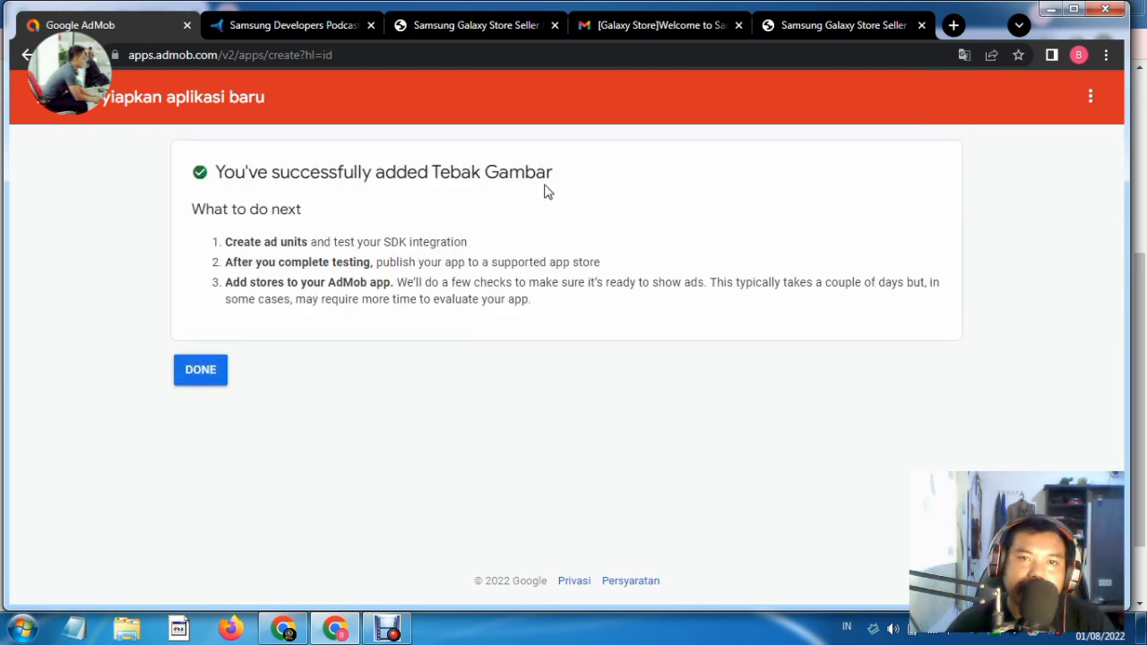
Open the new app's overview, start the ad-unit wizard, then close it
click(214, 380)
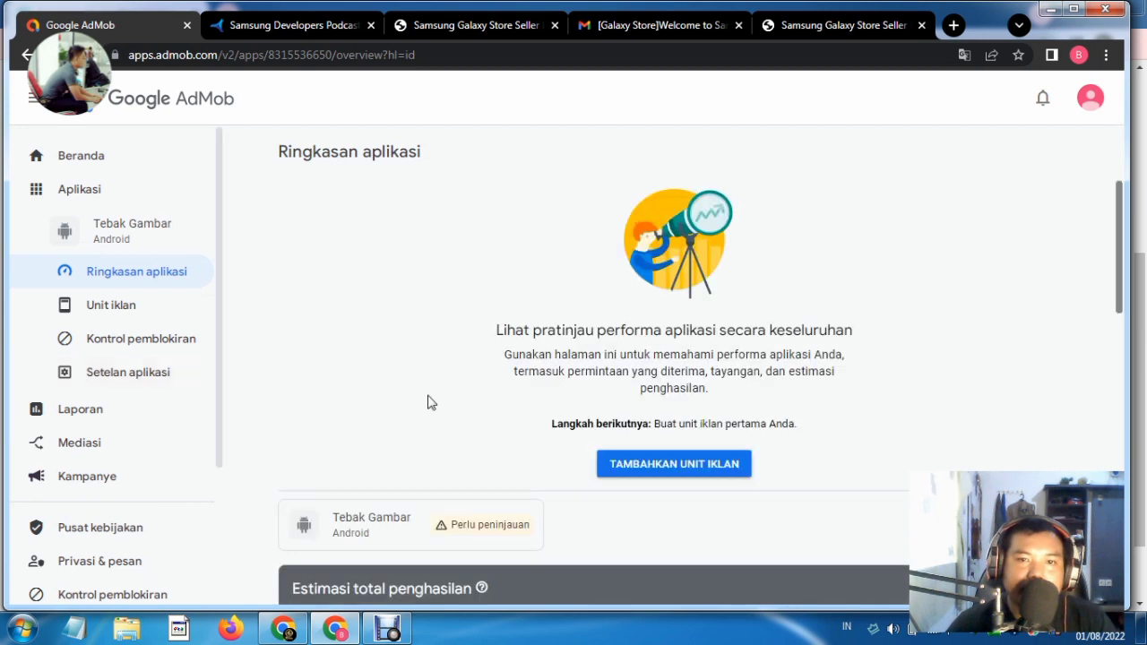
scroll(430, 422, down, 3)
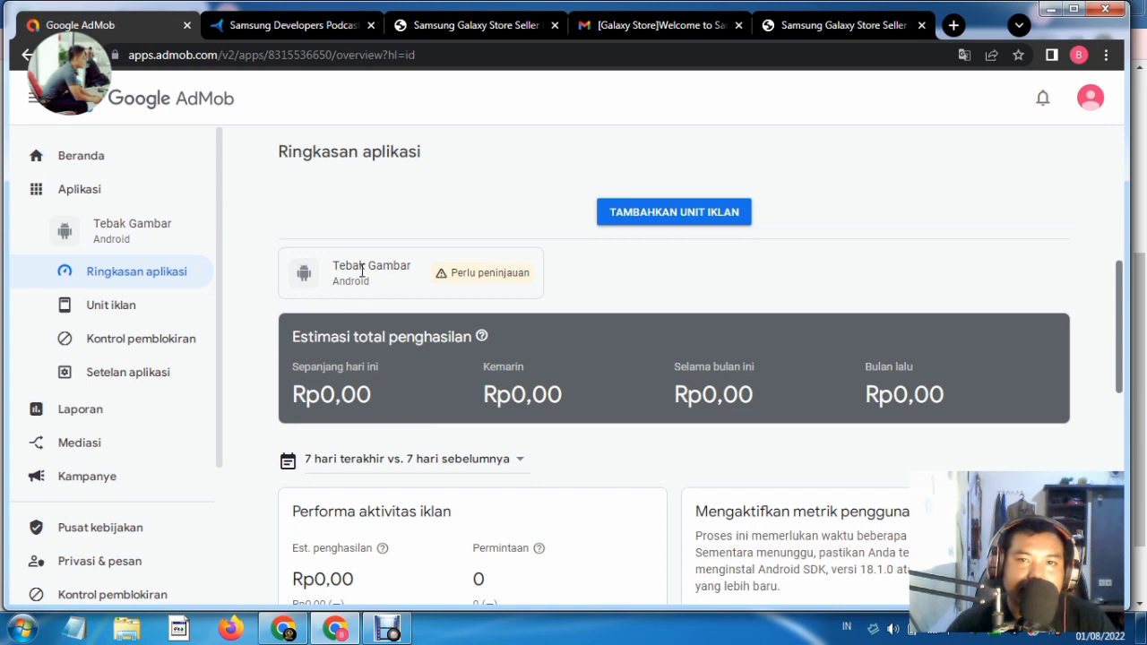
click(679, 214)
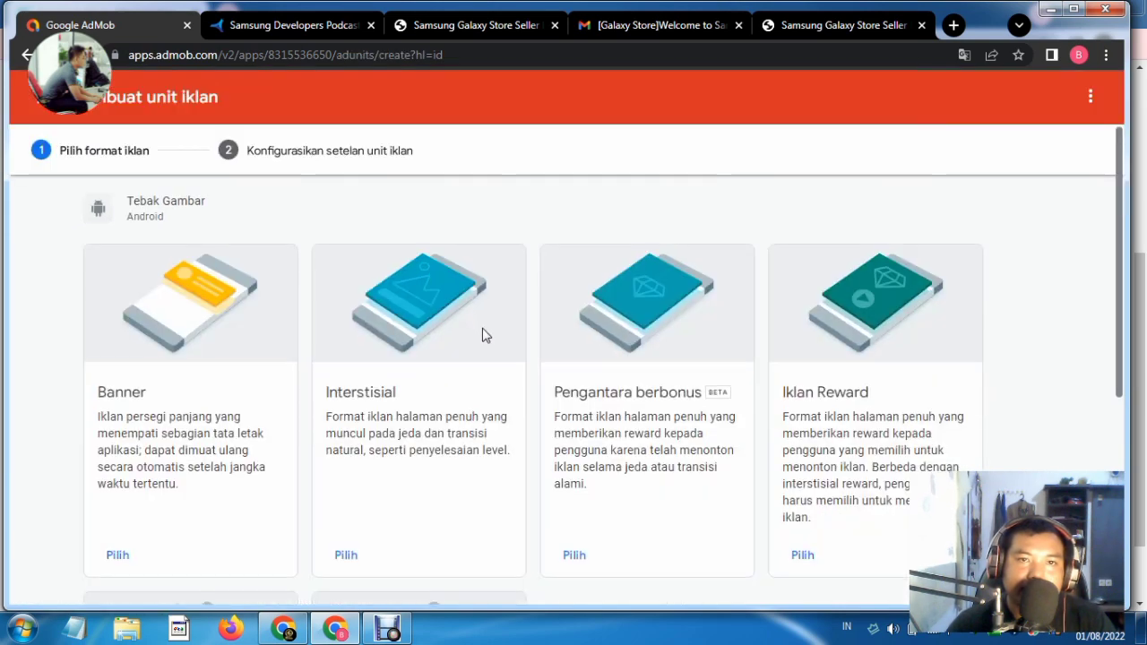
scroll(346, 433, down, 2)
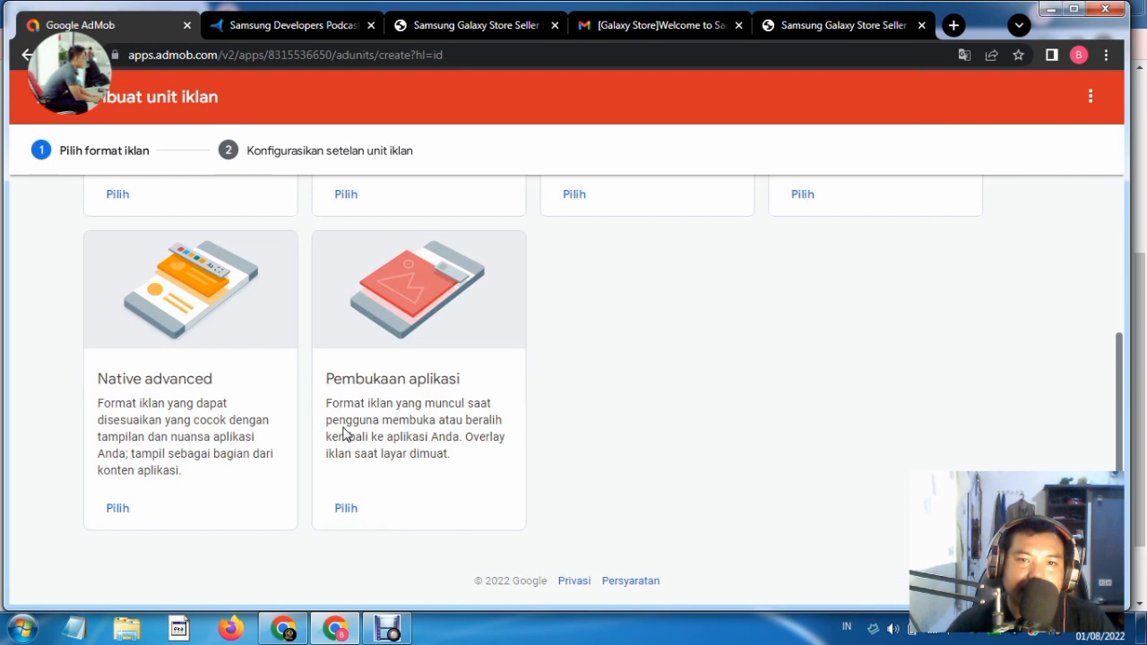
scroll(343, 434, up, 4)
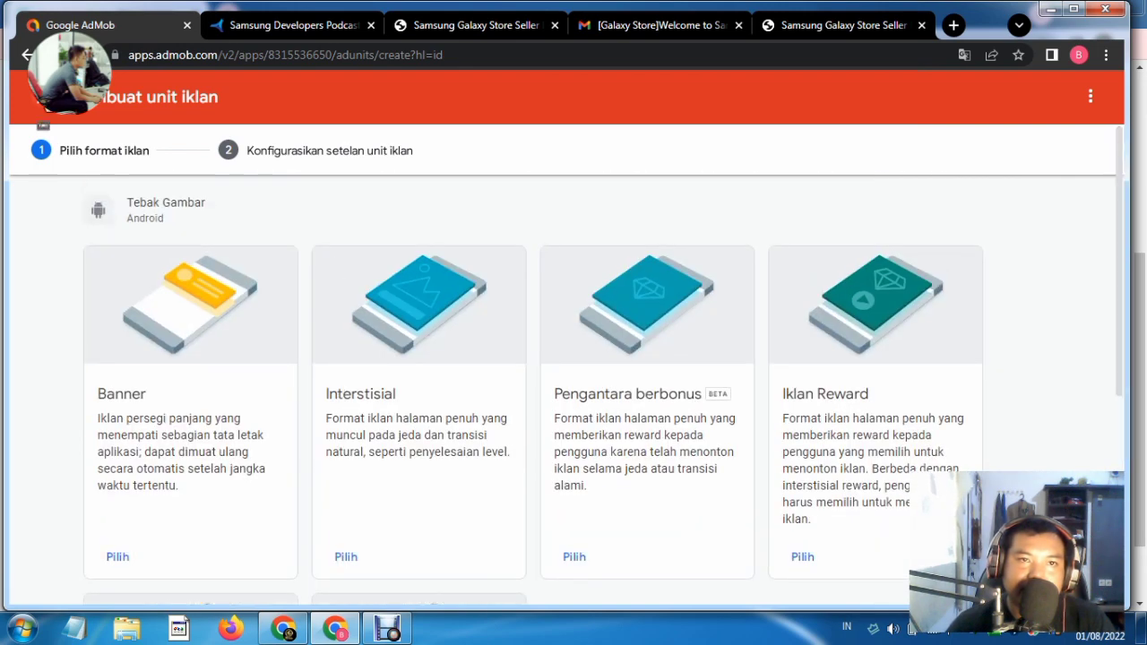
click(42, 125)
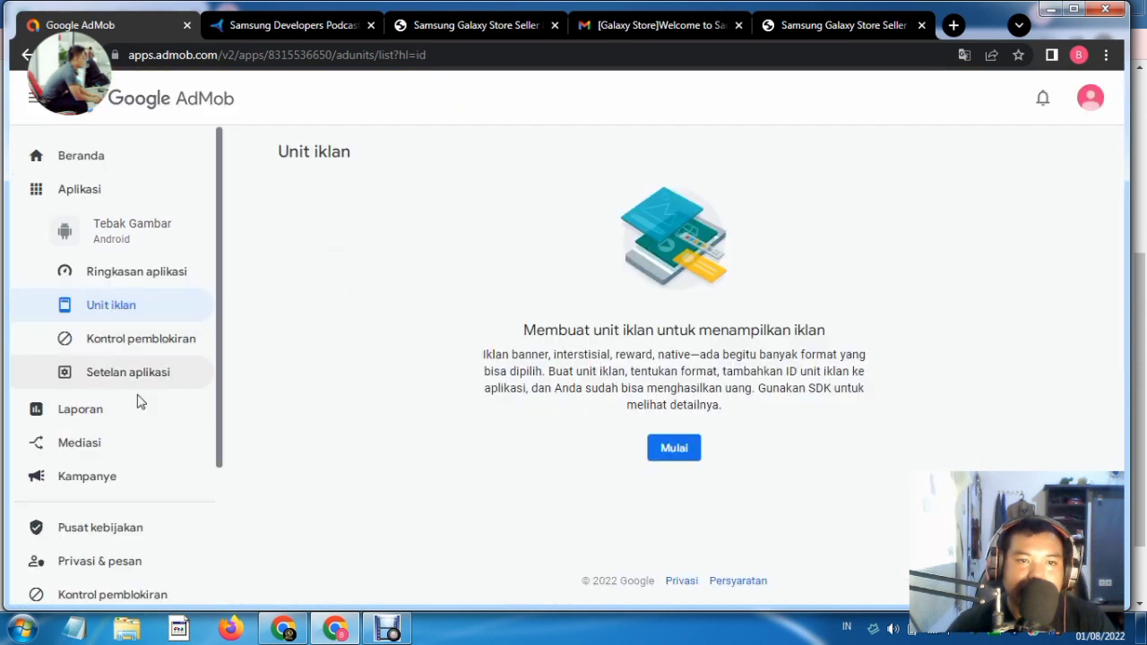
Review the Tebak Gambar app summary and show the account's app list
click(105, 280)
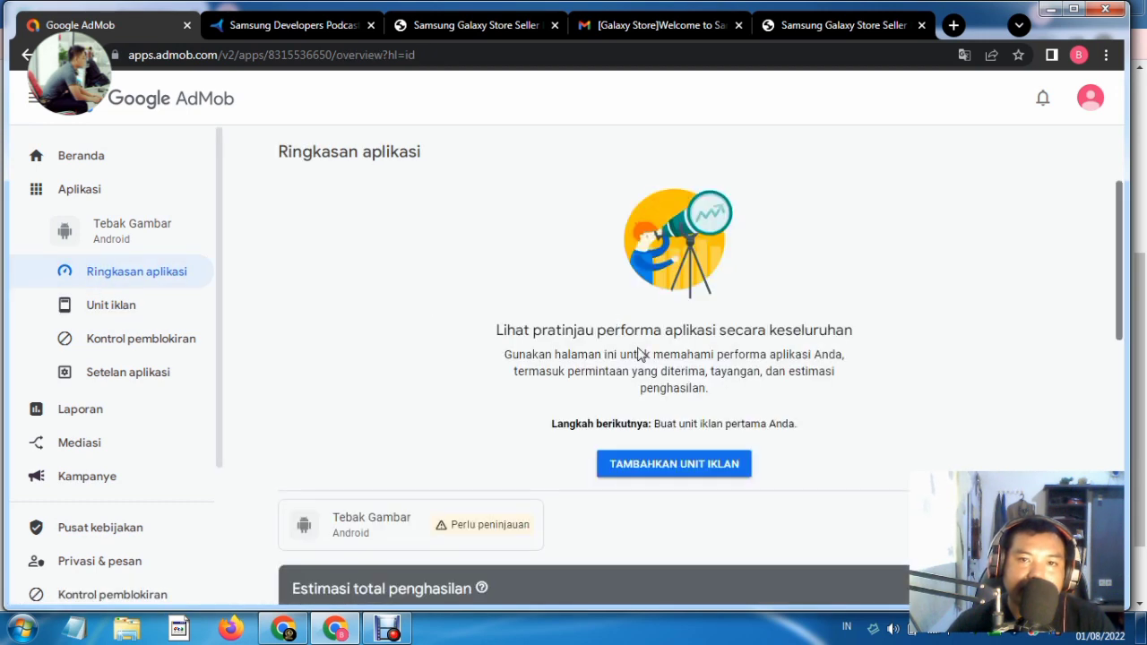
scroll(636, 407, down, 2)
scroll(614, 419, down, 3)
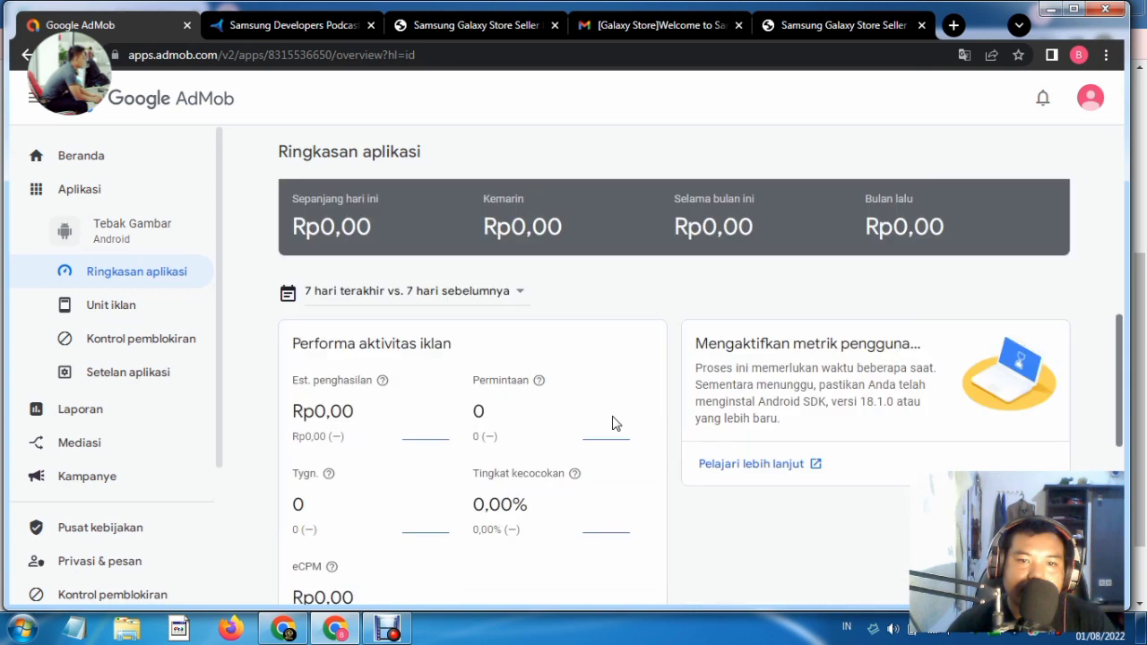
scroll(441, 374, up, 3)
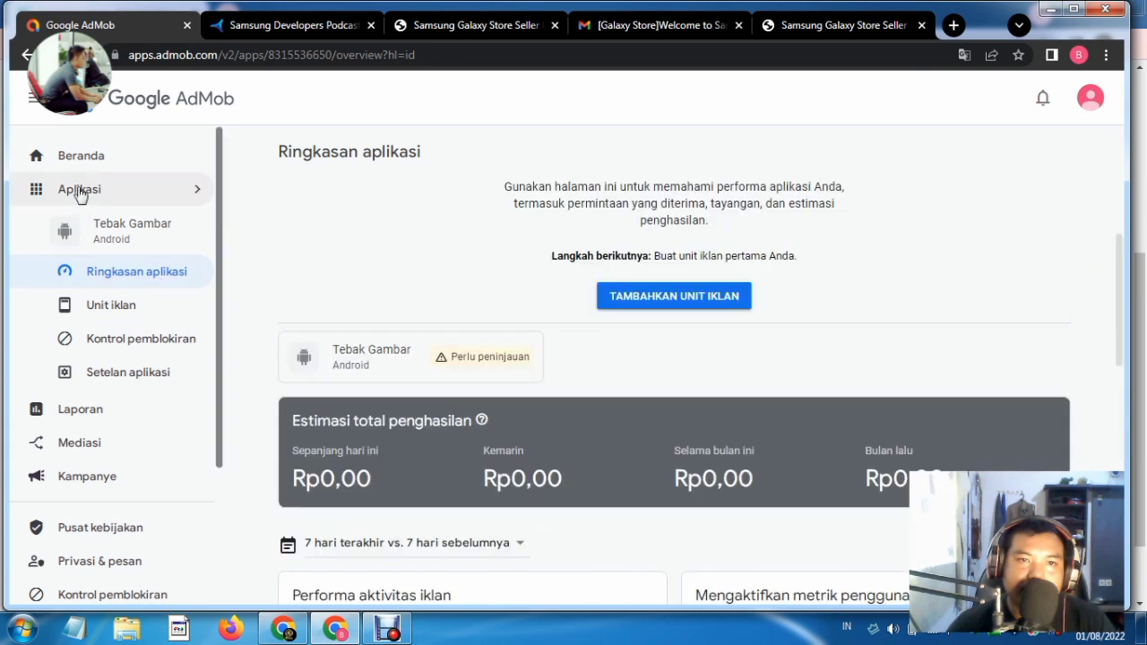
click(142, 199)
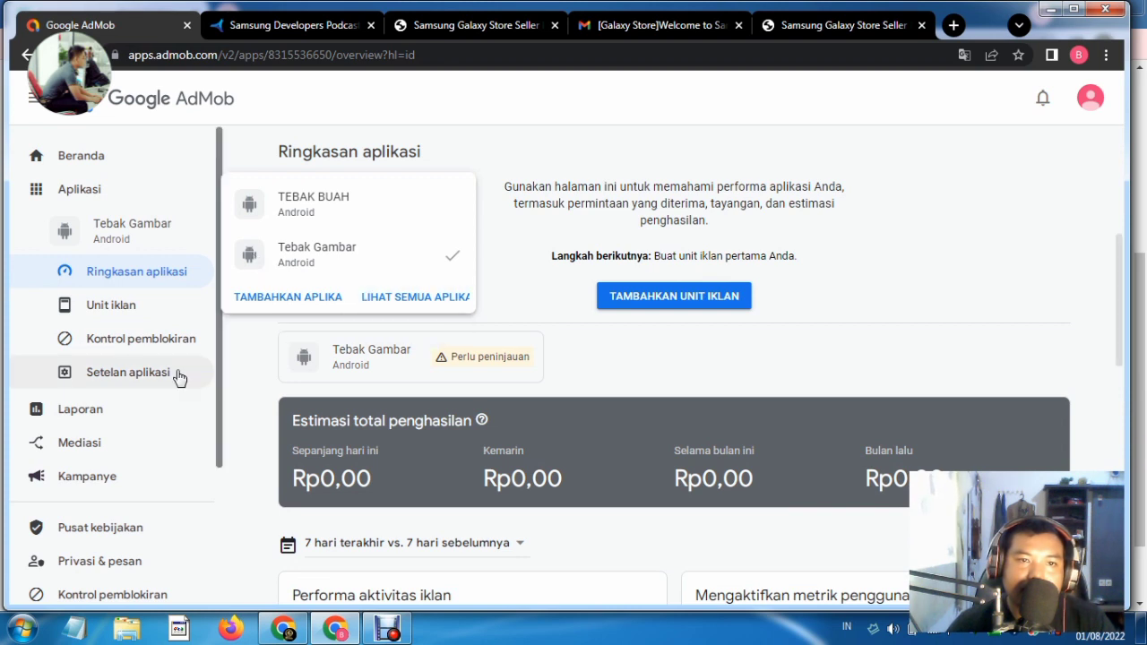
Copy the Tebak Gambar app ID from Setelan aplikasi and switch to the QuickApp Ninja monetization form
click(153, 381)
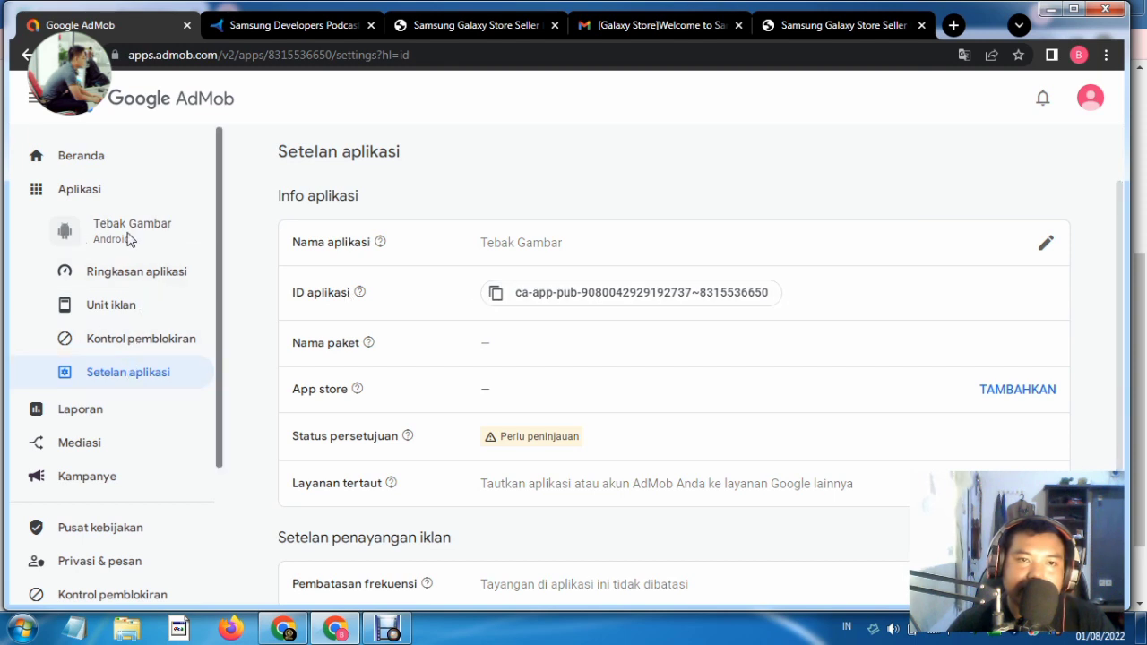
click(494, 295)
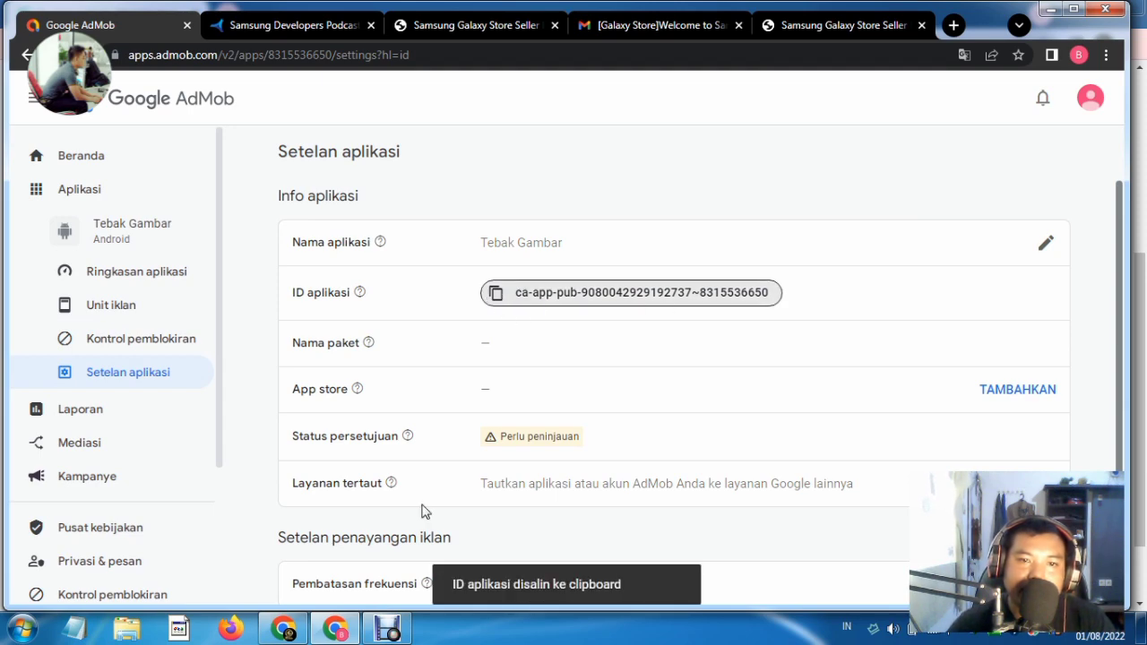
click(285, 632)
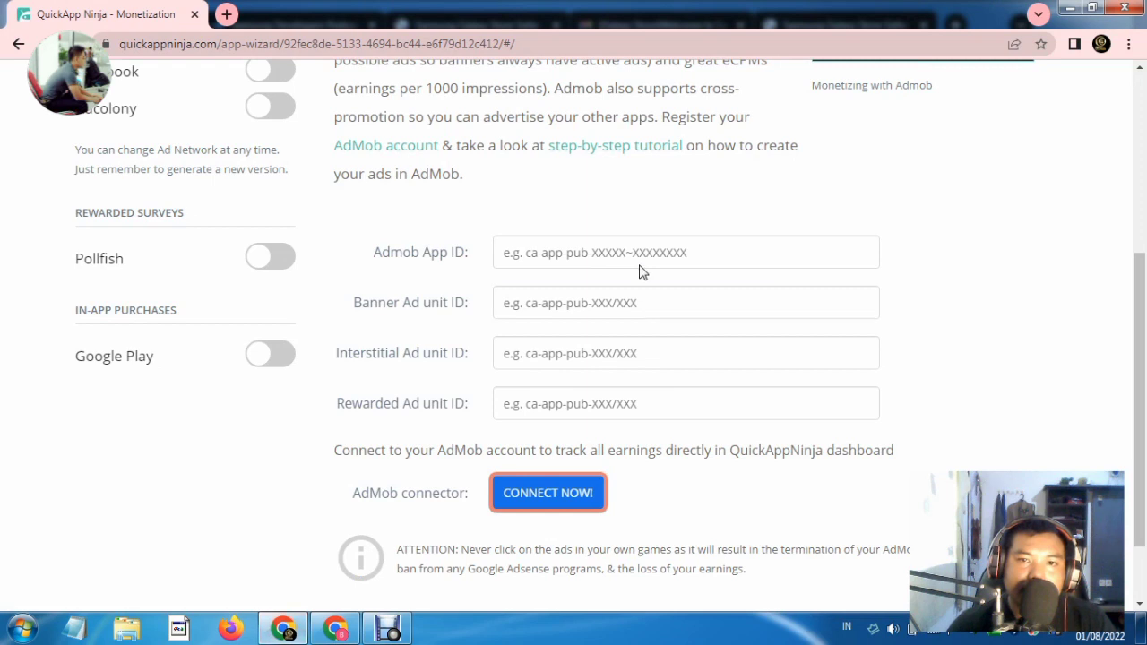
Paste the app ID into Admob App ID, then open Tebak Gambar's Unit iklan page in AdMob
right_click(551, 255)
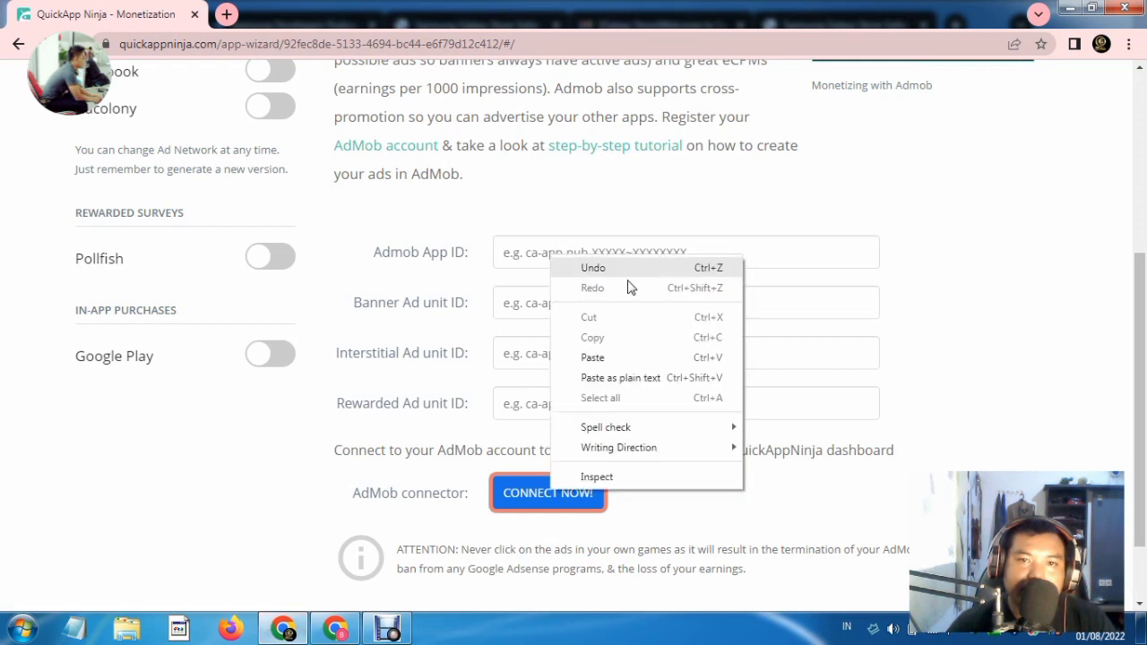
click(593, 359)
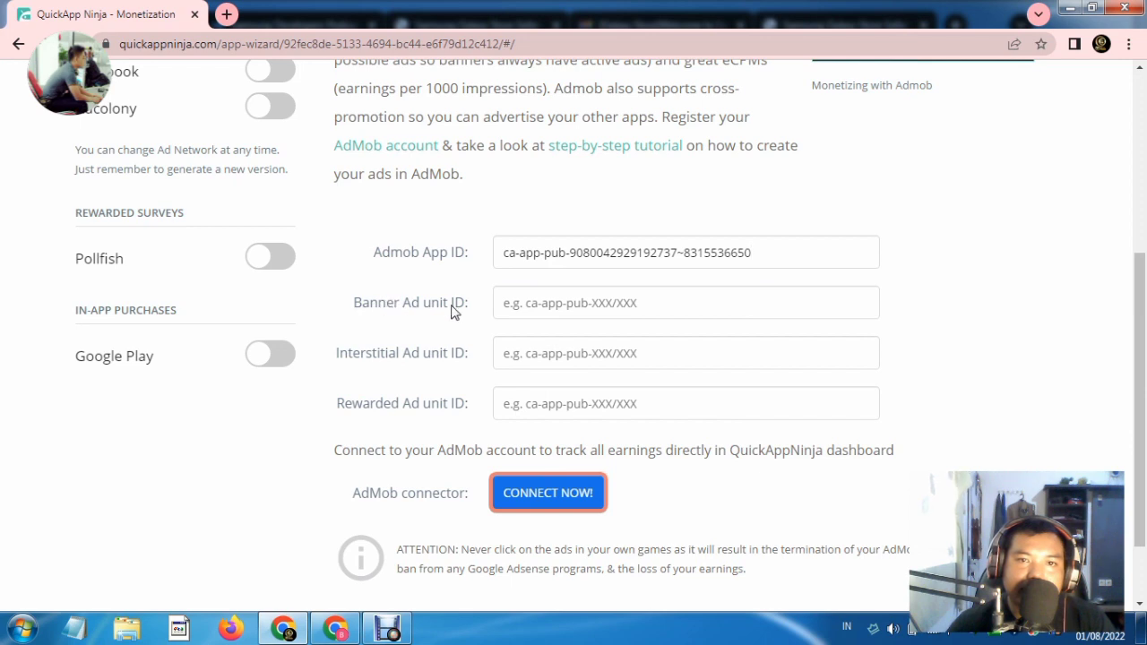
click(335, 631)
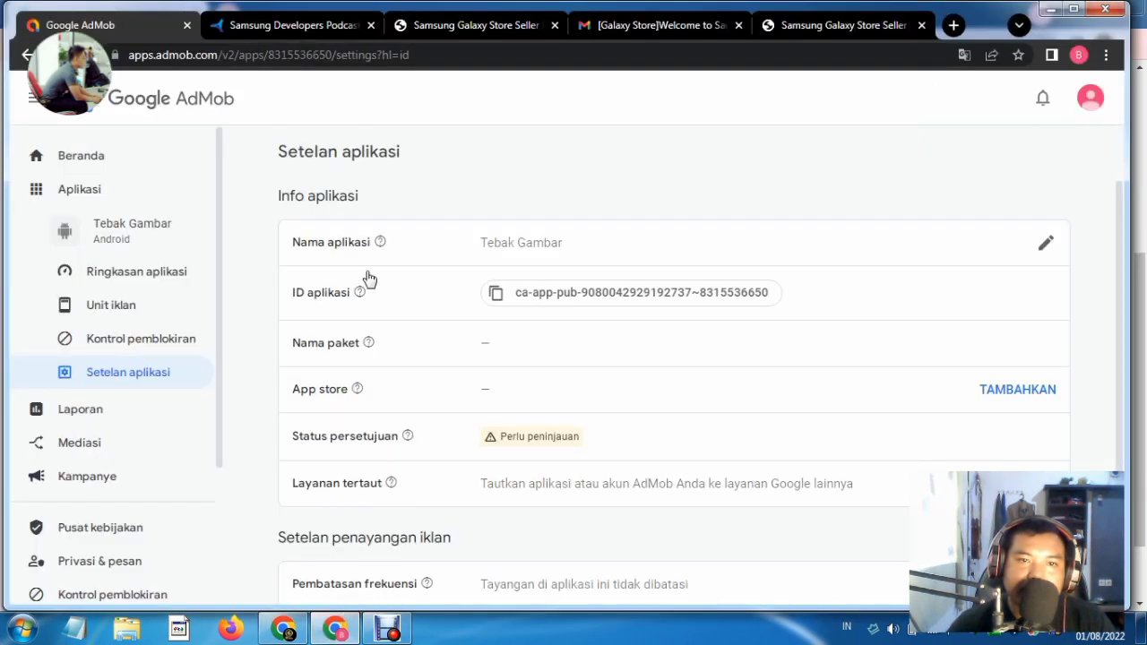
click(109, 308)
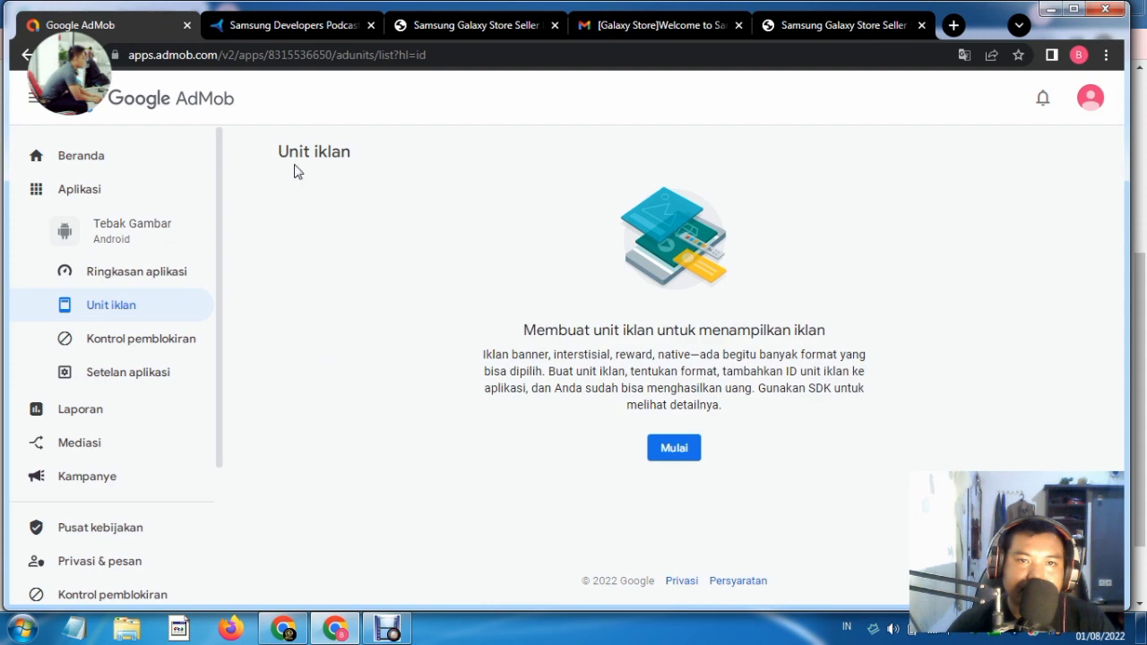
Create a Banner ad unit named 'tB' and copy its ad unit ID
click(672, 448)
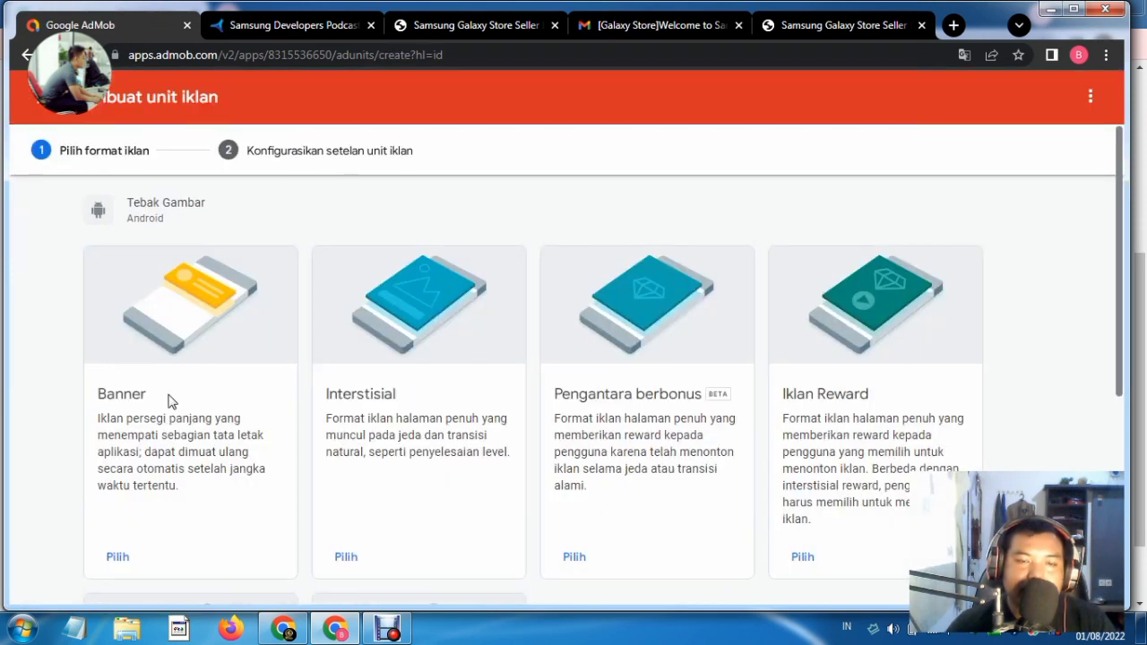
scroll(123, 578, down, 2)
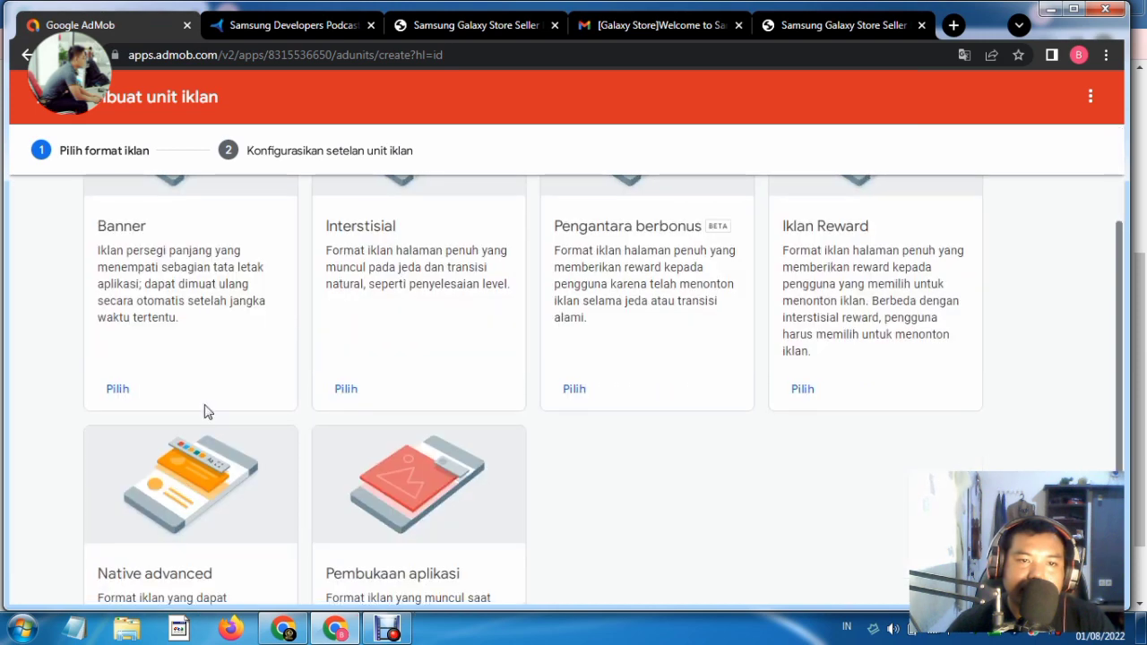
scroll(154, 434, up, 2)
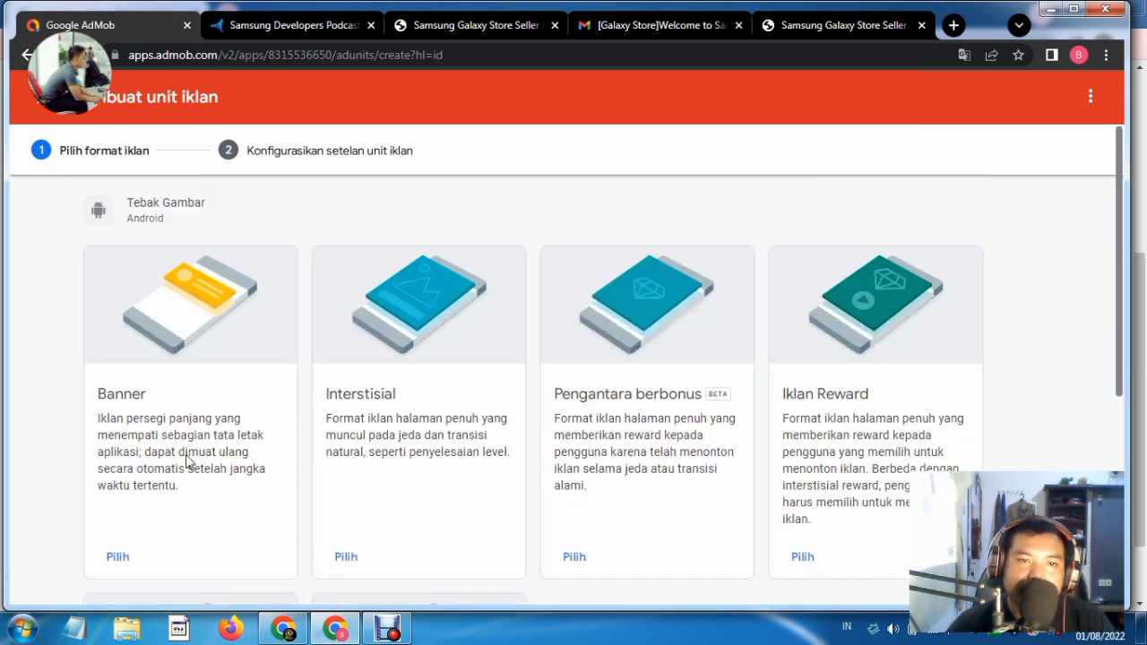
click(117, 557)
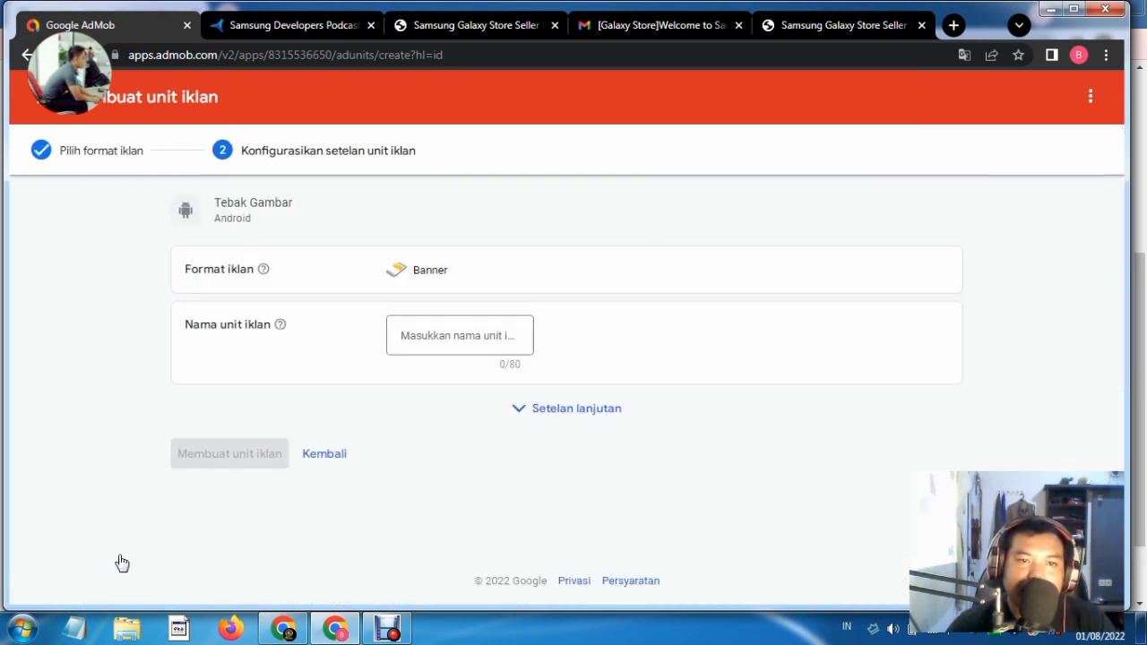
click(437, 338)
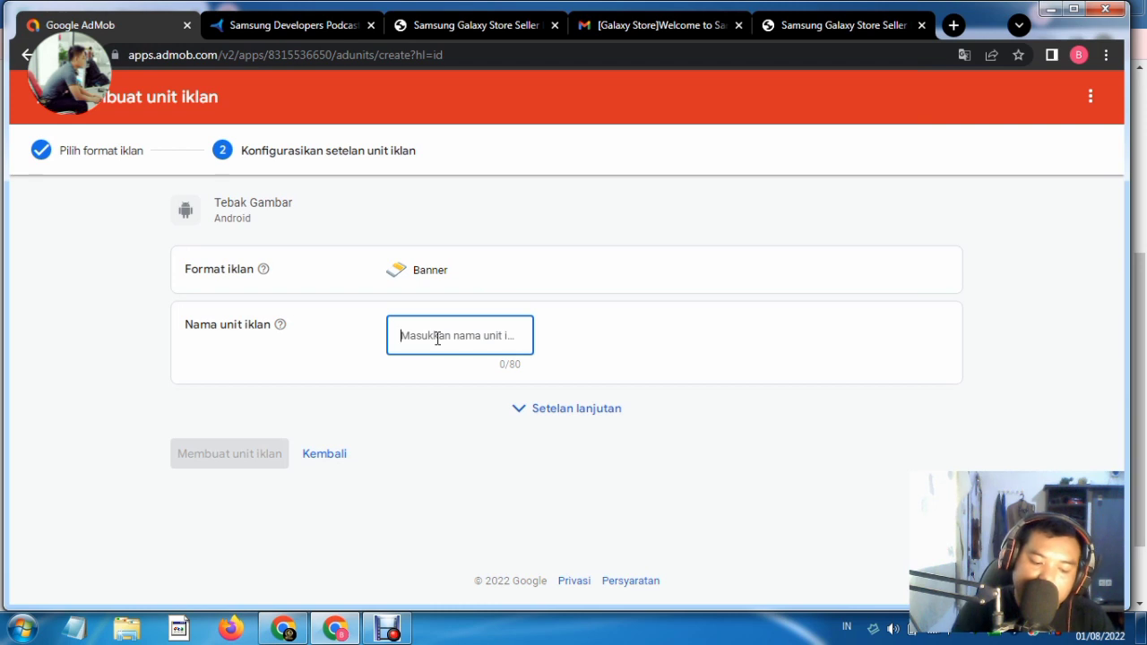
text(t)
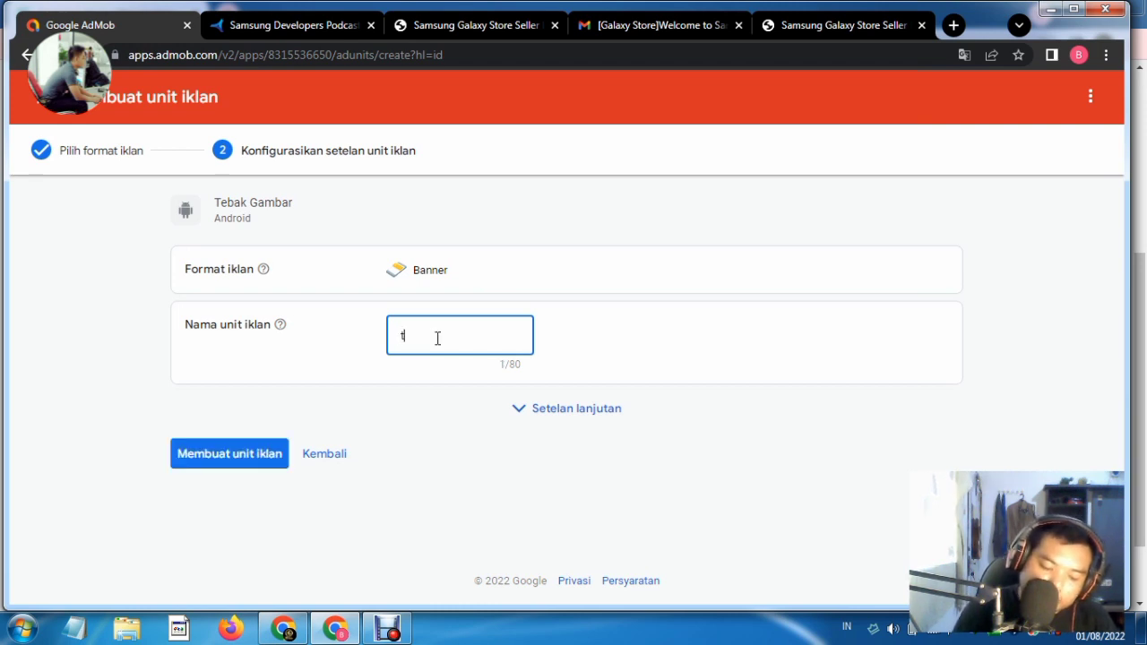
text(B)
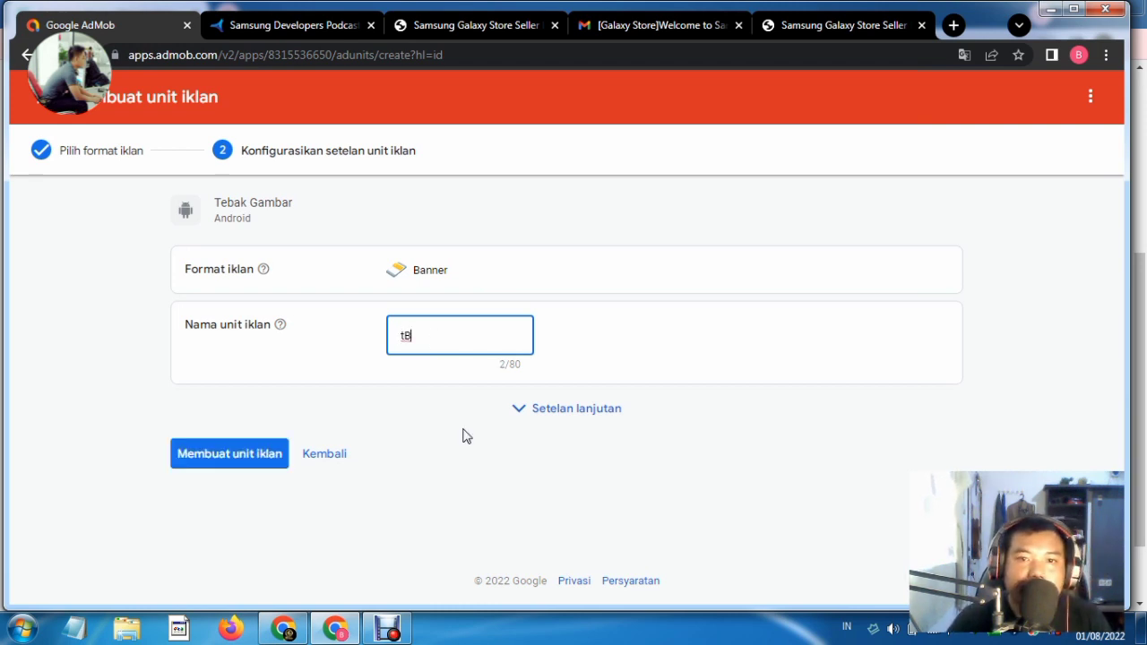
click(239, 457)
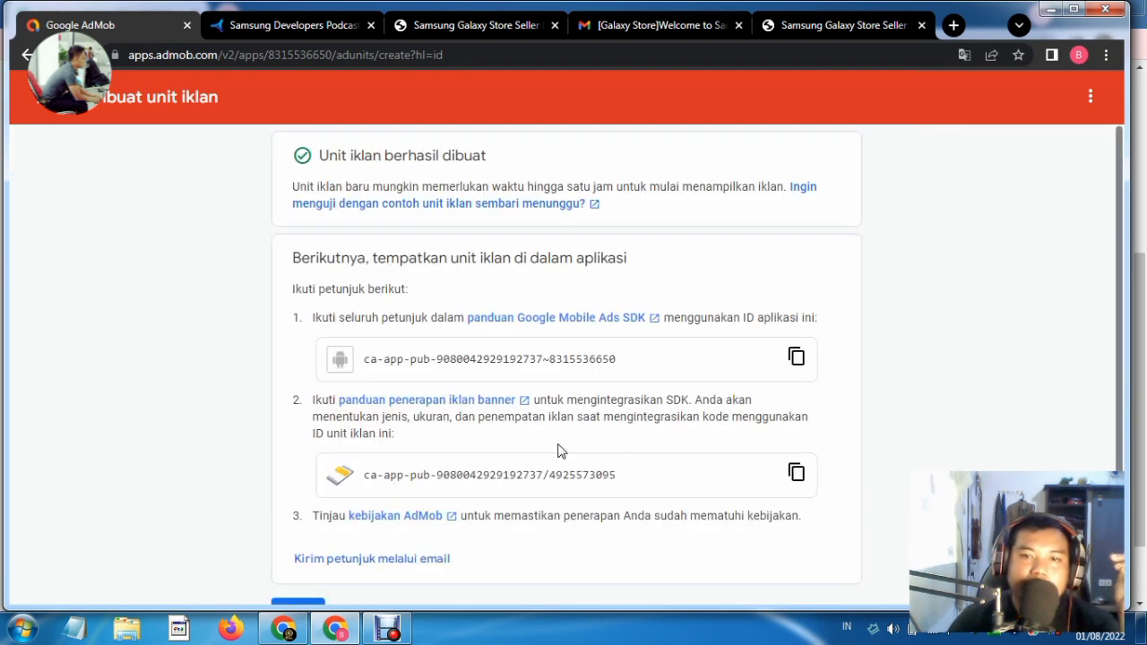
click(796, 474)
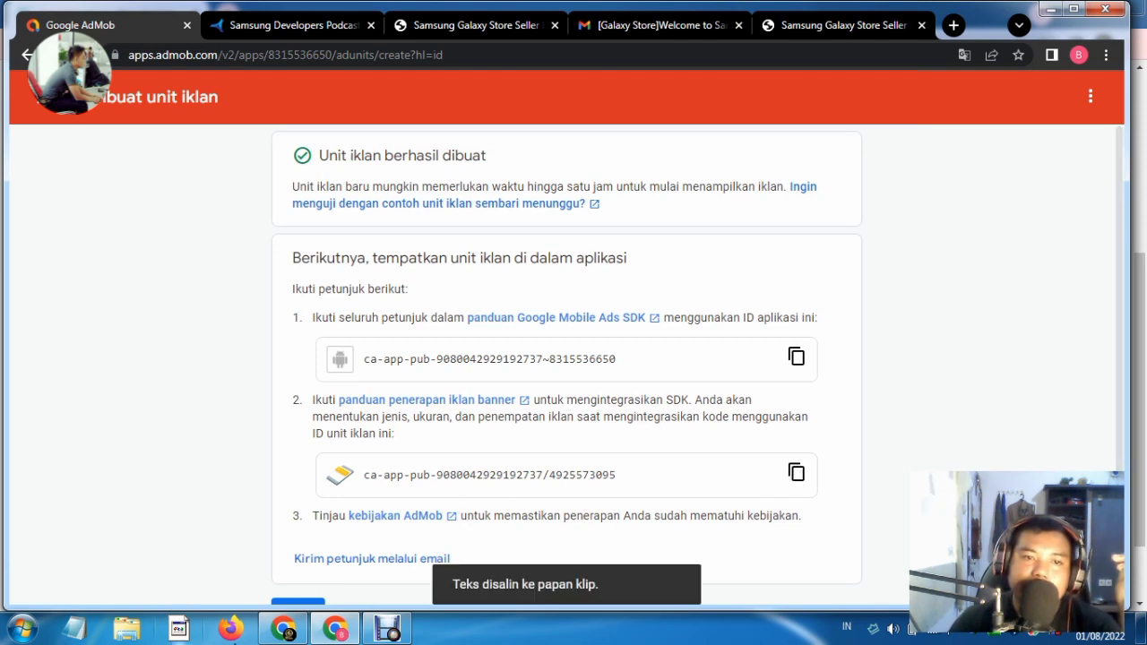
Paste the tB ad unit ID into QuickApp Ninja's Banner Ad unit ID field, then return to AdMob
click(283, 628)
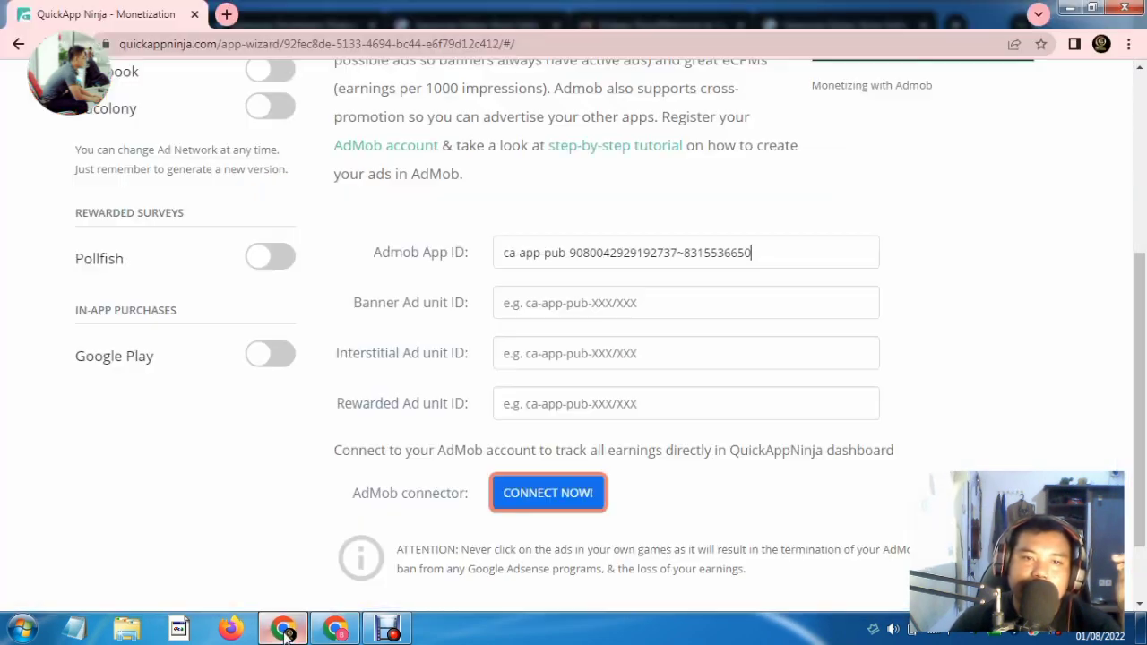
right_click(594, 309)
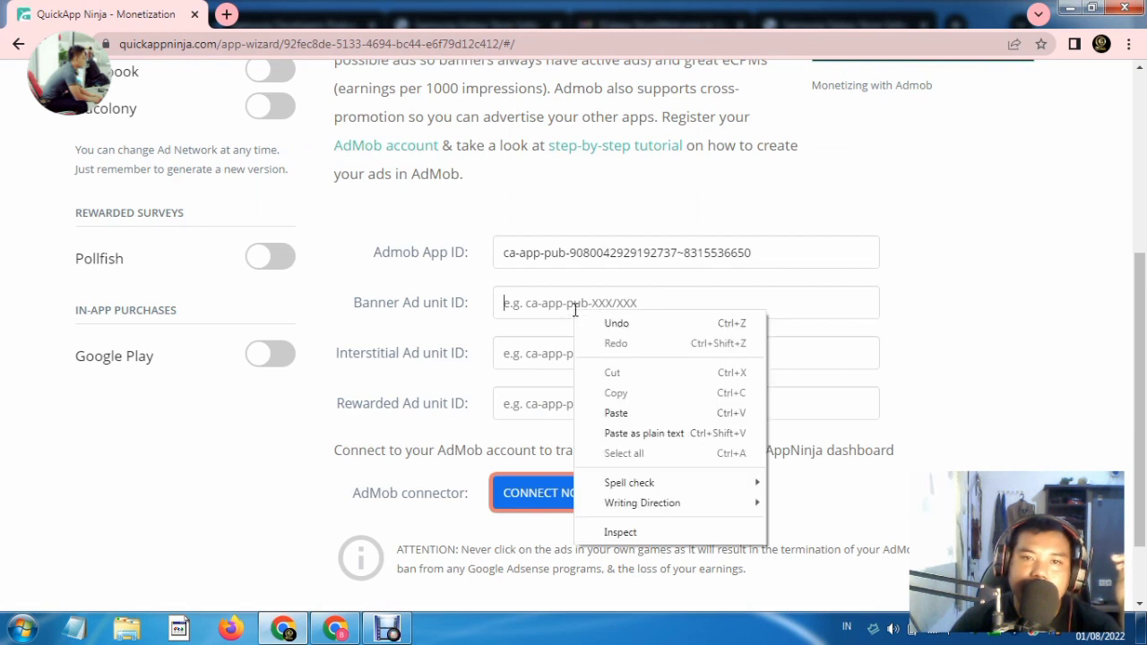
click(627, 411)
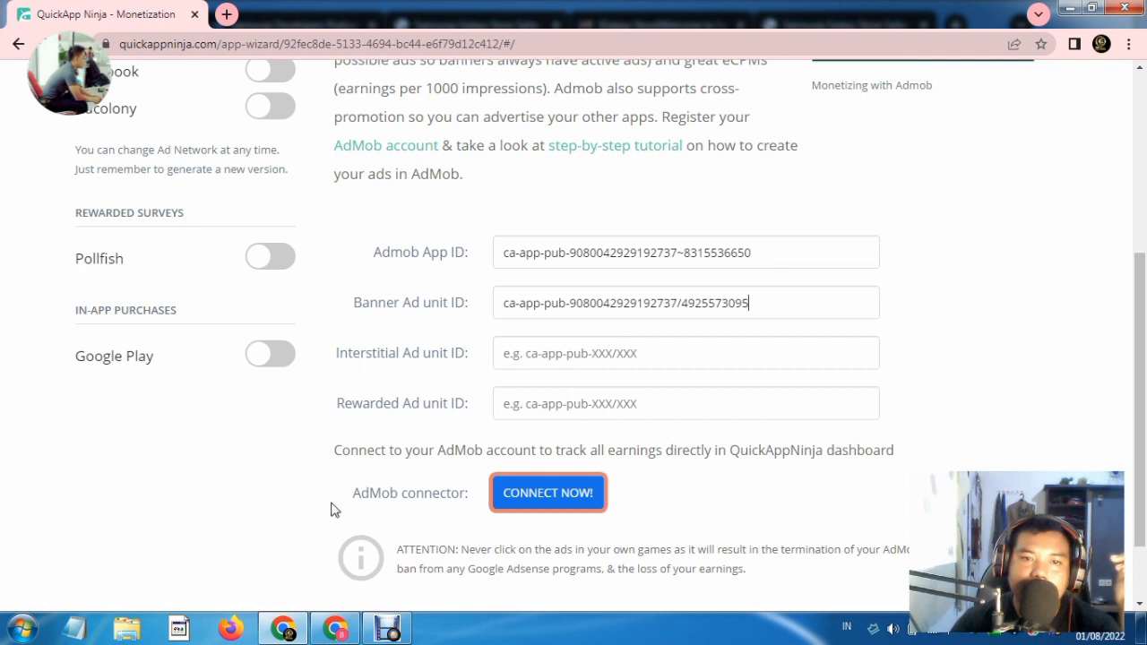
click(335, 628)
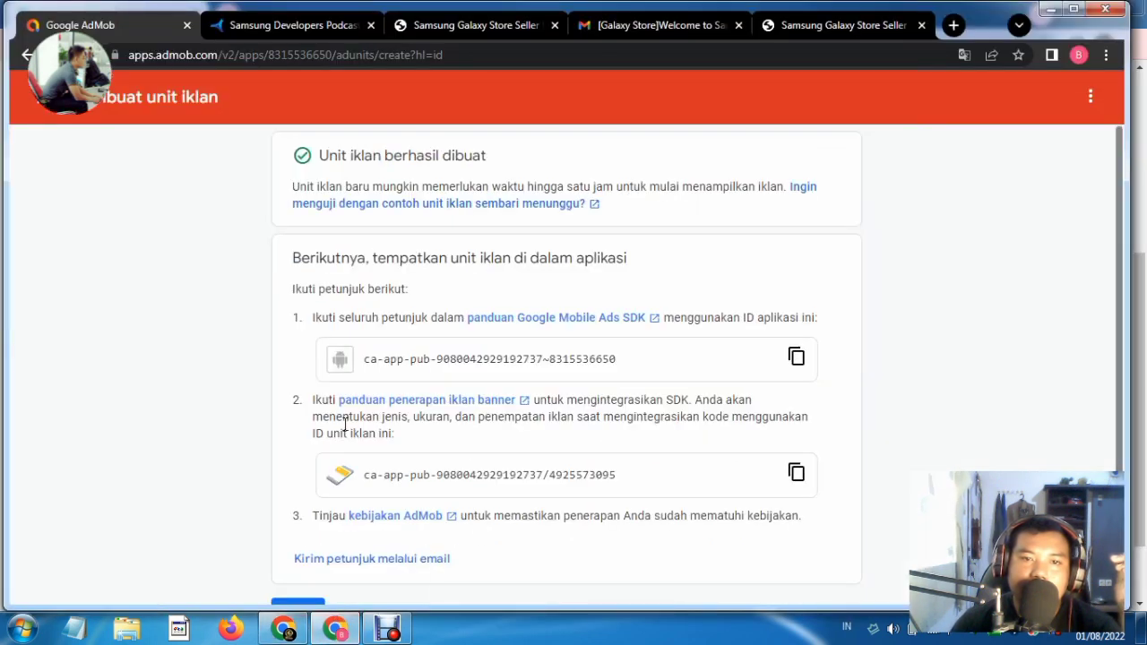
Create an Interstitial ad unit named 't2', copy its ID, and return to QuickApp Ninja
scroll(379, 512, down, 2)
click(400, 505)
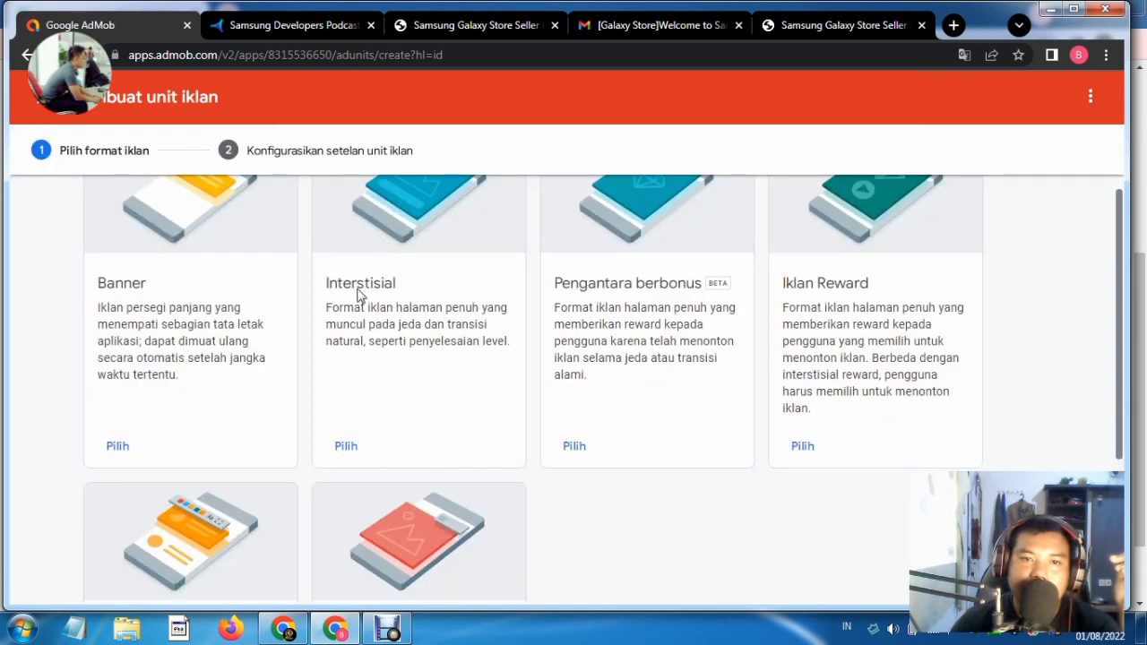
click(348, 447)
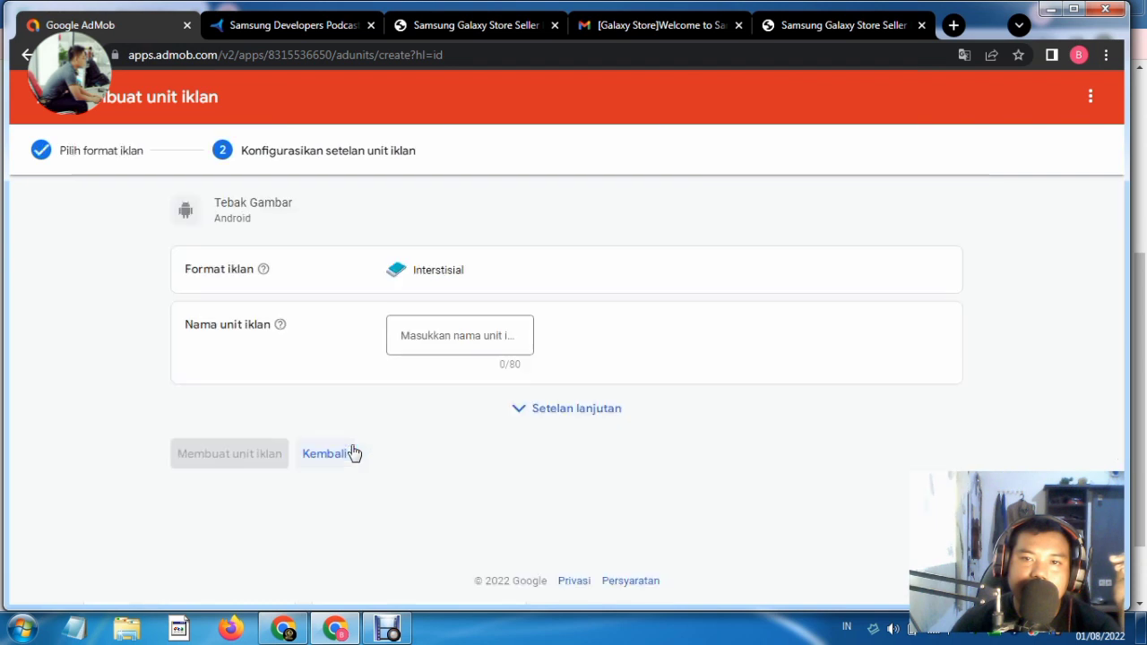
click(453, 331)
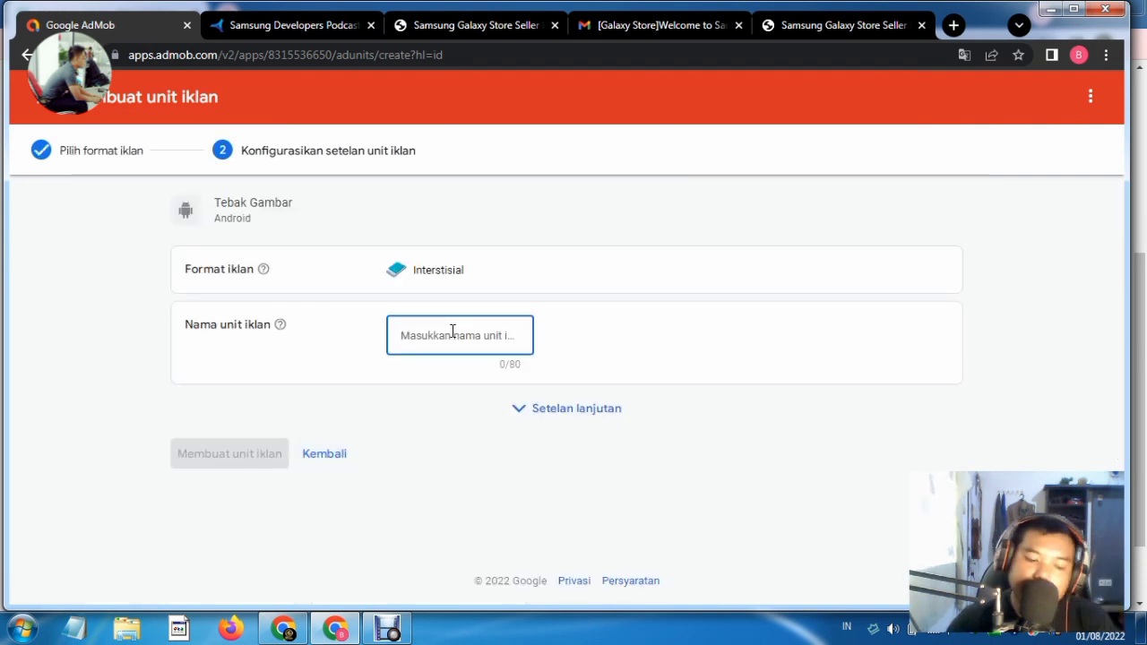
text(t)
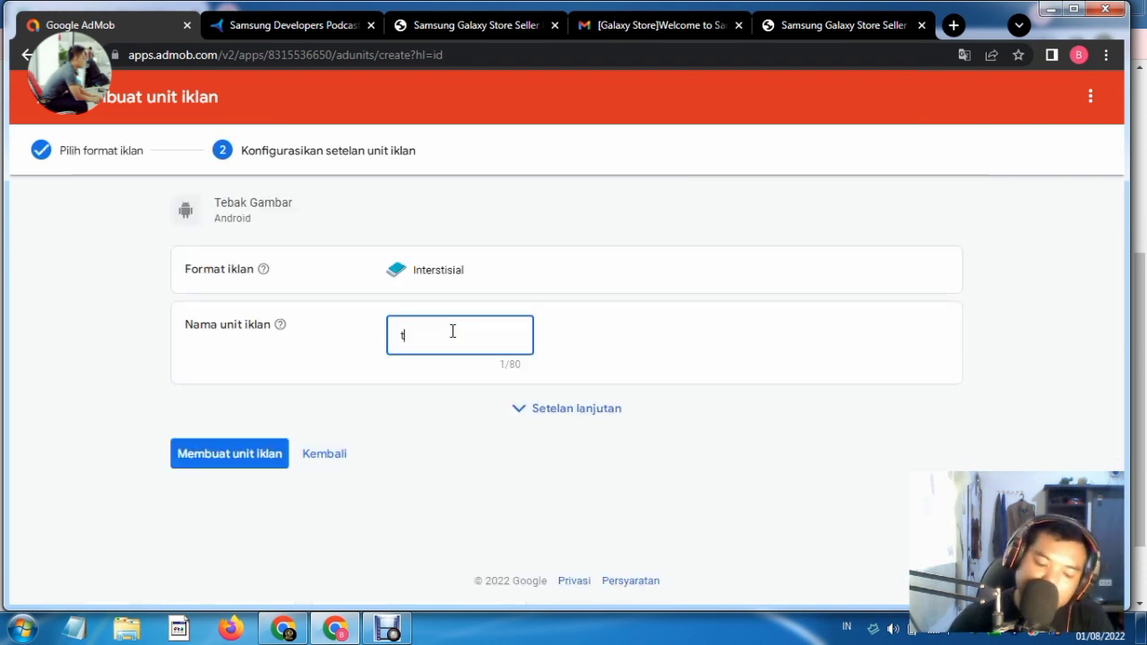
text(2)
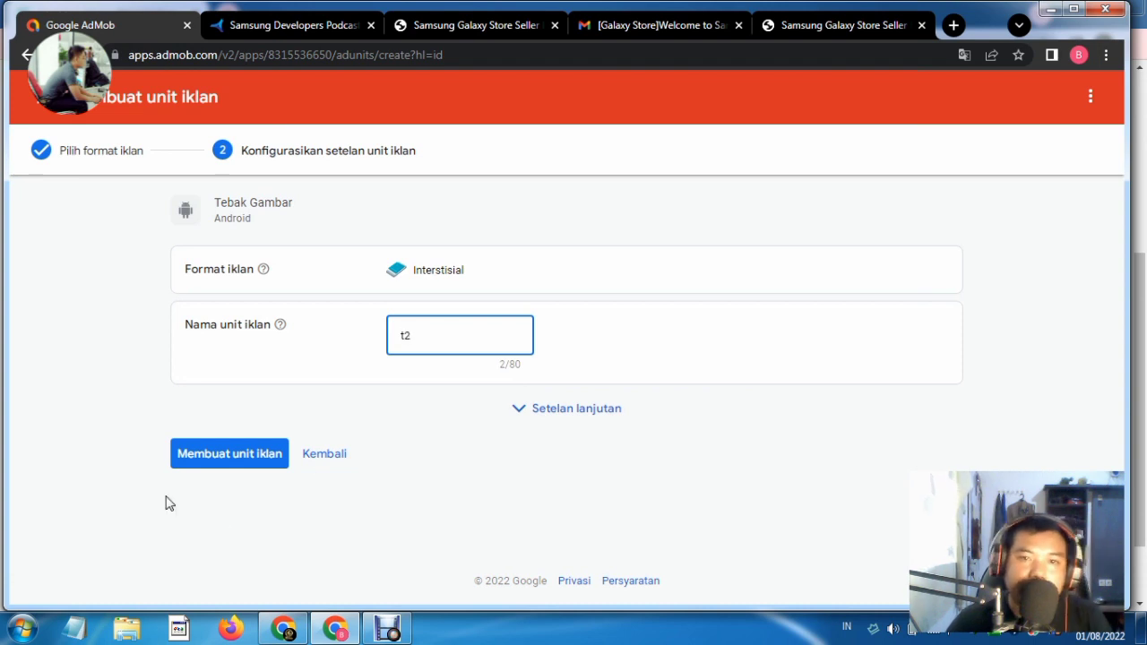
click(238, 466)
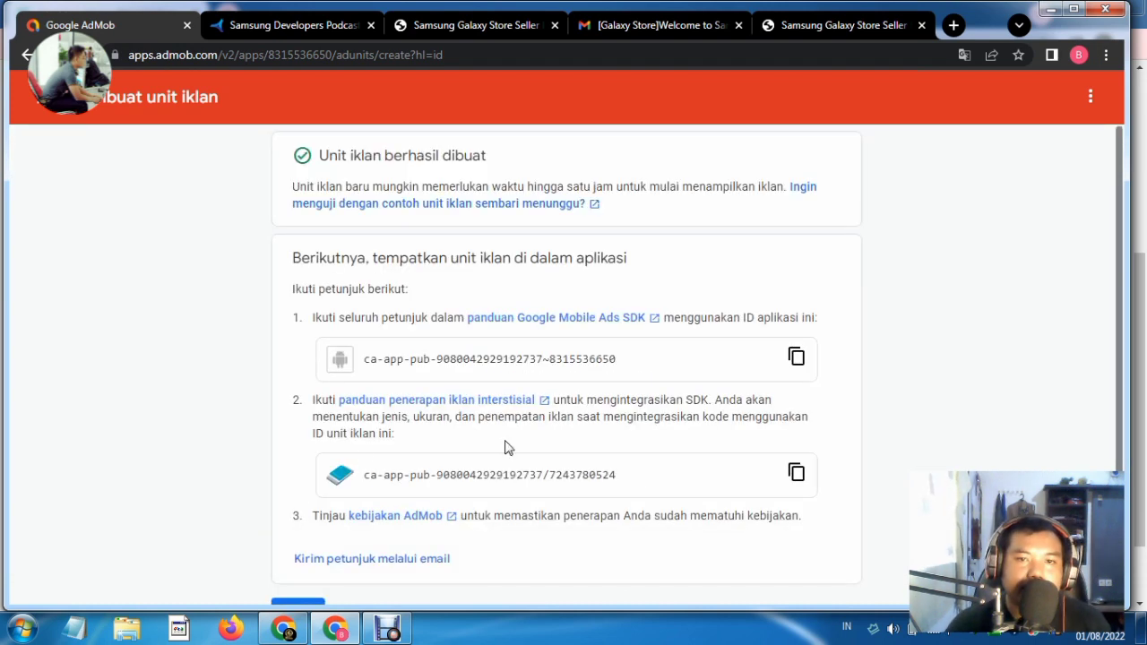
click(795, 475)
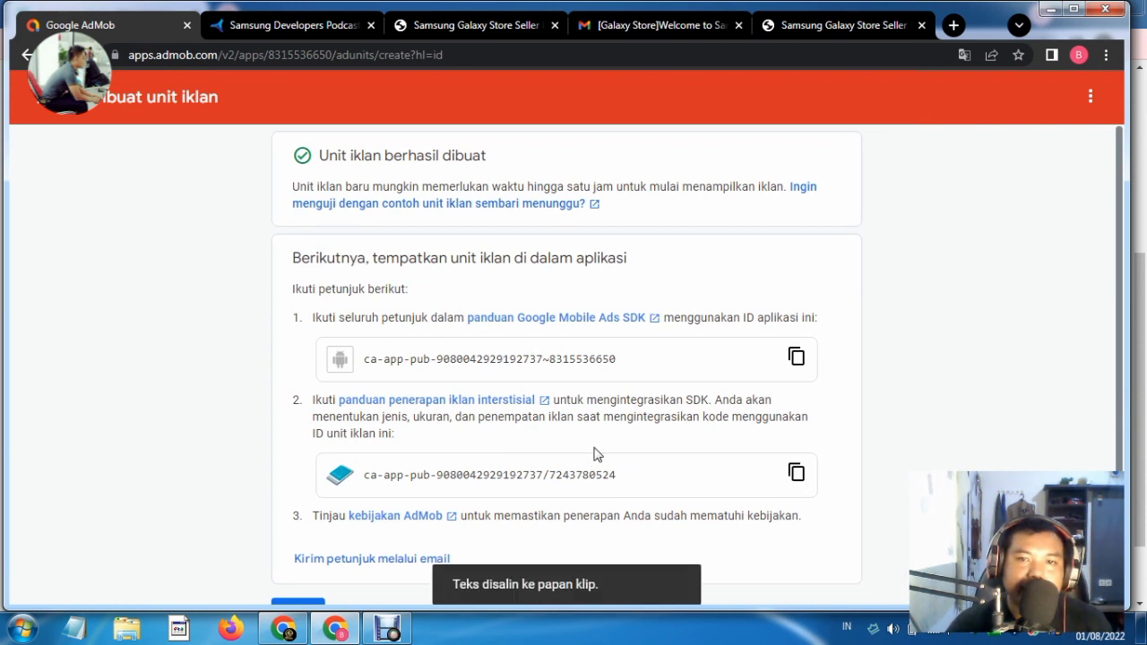
click(295, 629)
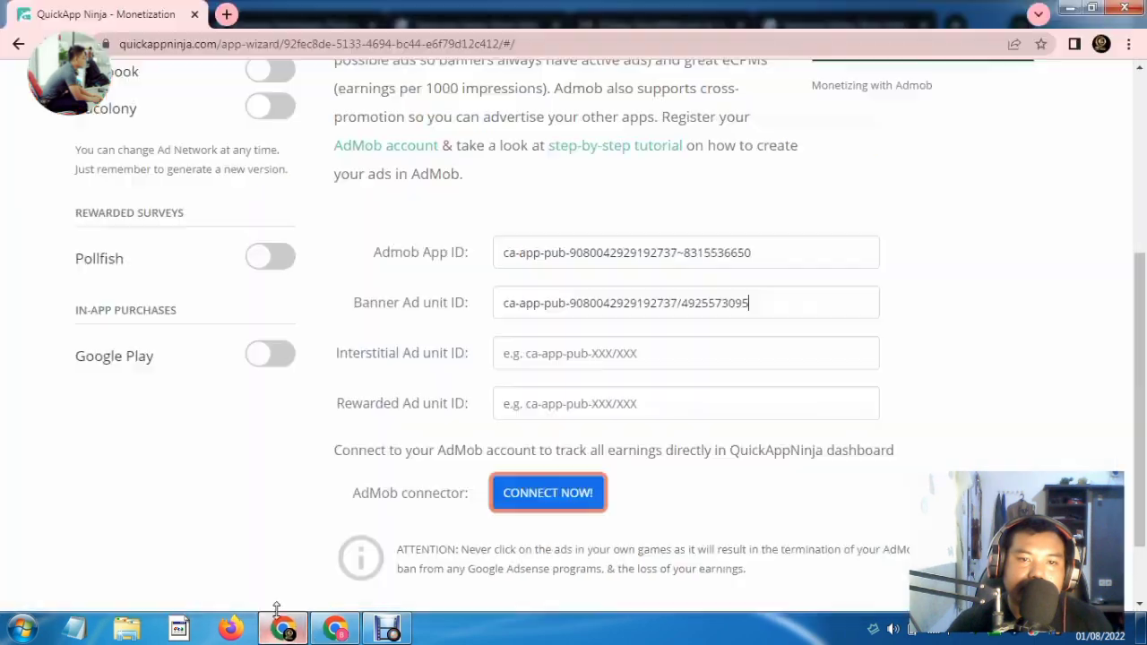
Paste the copied interstitial ad unit ID into QuickApp Ninja's Interstitial Ad unit ID field
right_click(537, 356)
click(578, 459)
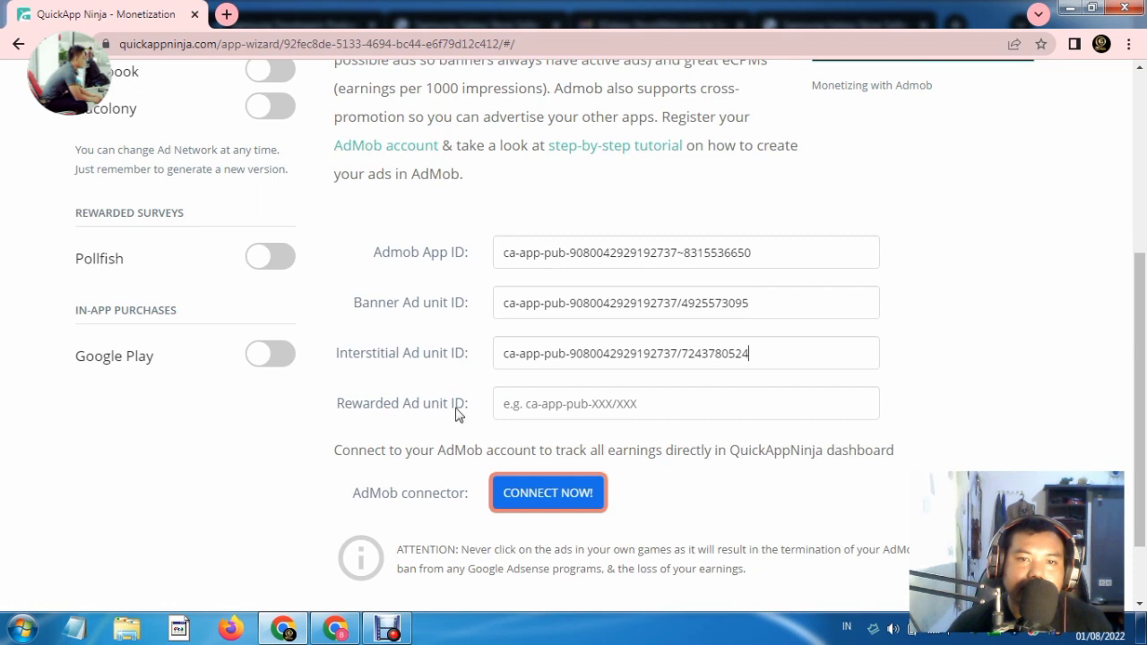
click(338, 631)
Create a rewarded AdMob ad unit named 'tr' and copy its ad unit ID
scroll(546, 434, down, 3)
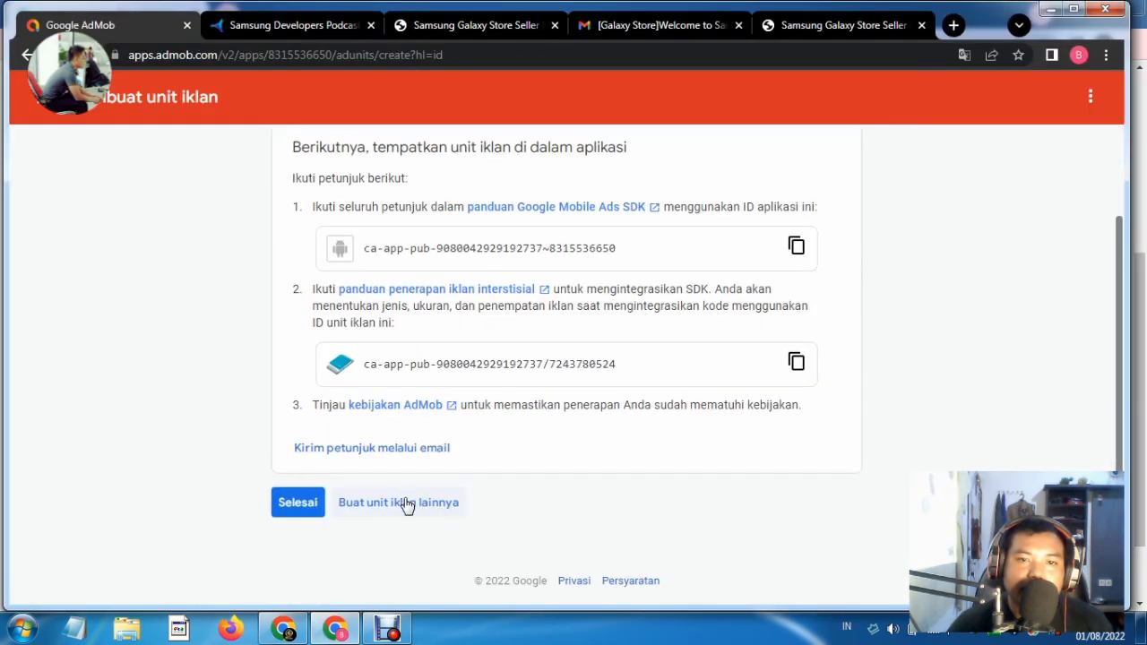
click(408, 507)
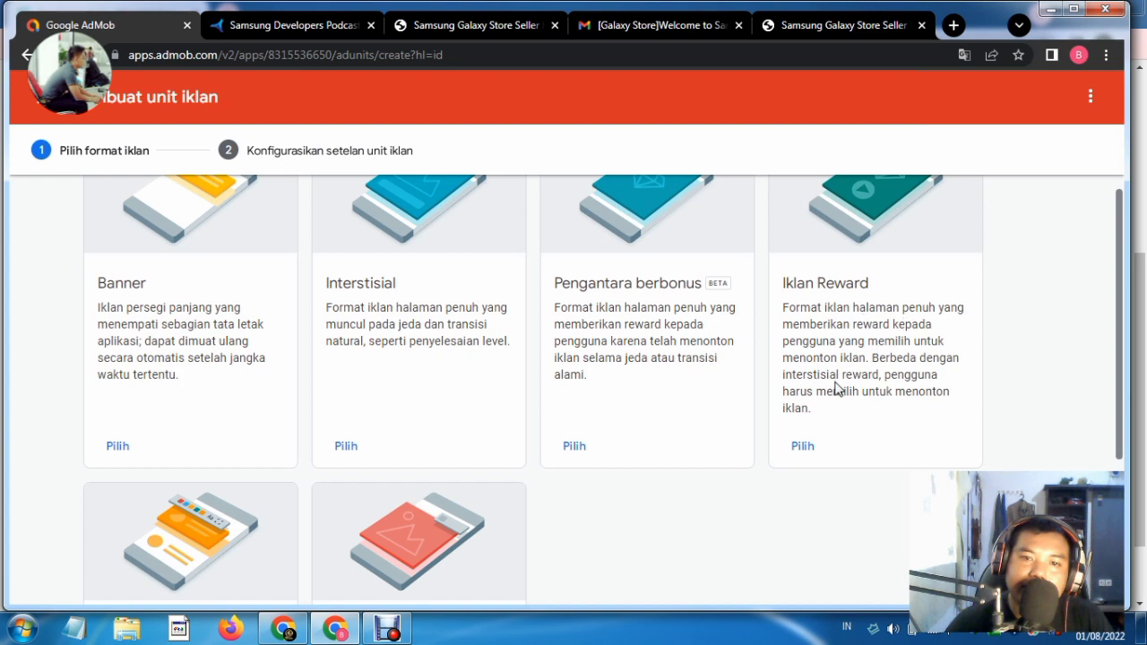
click(801, 446)
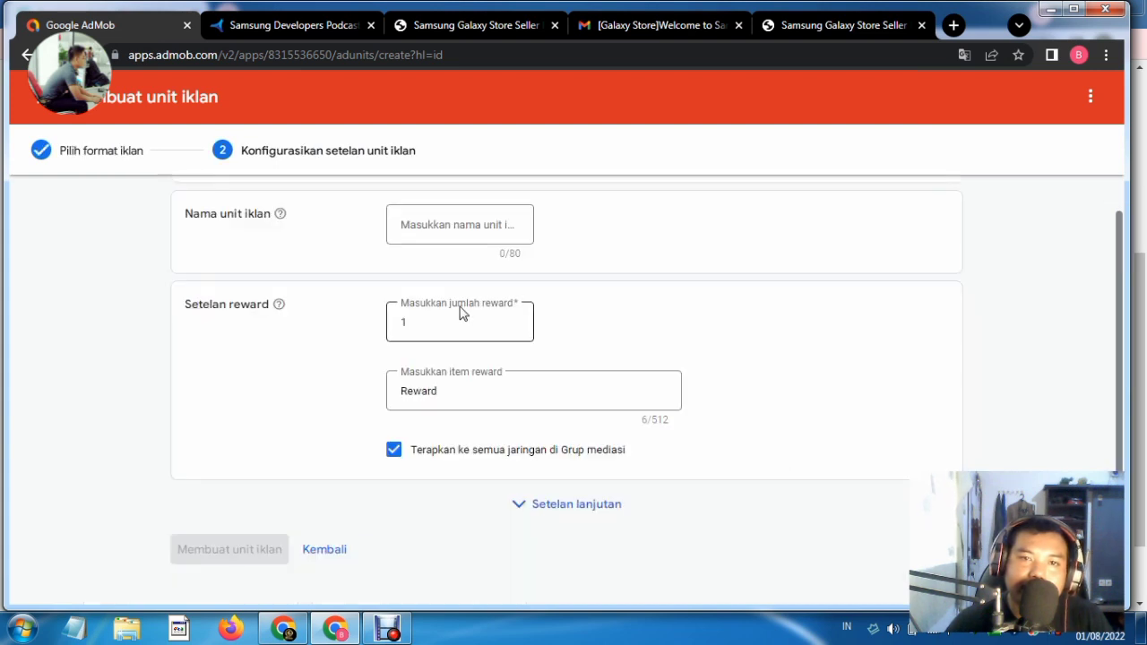
click(436, 223)
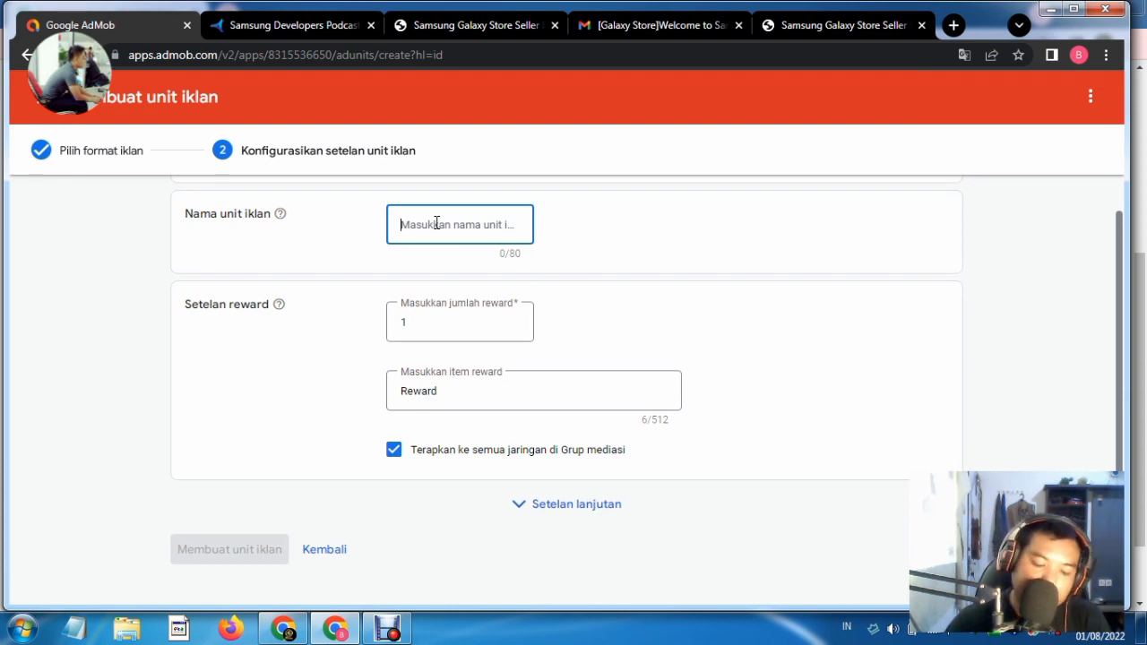
text(tt)
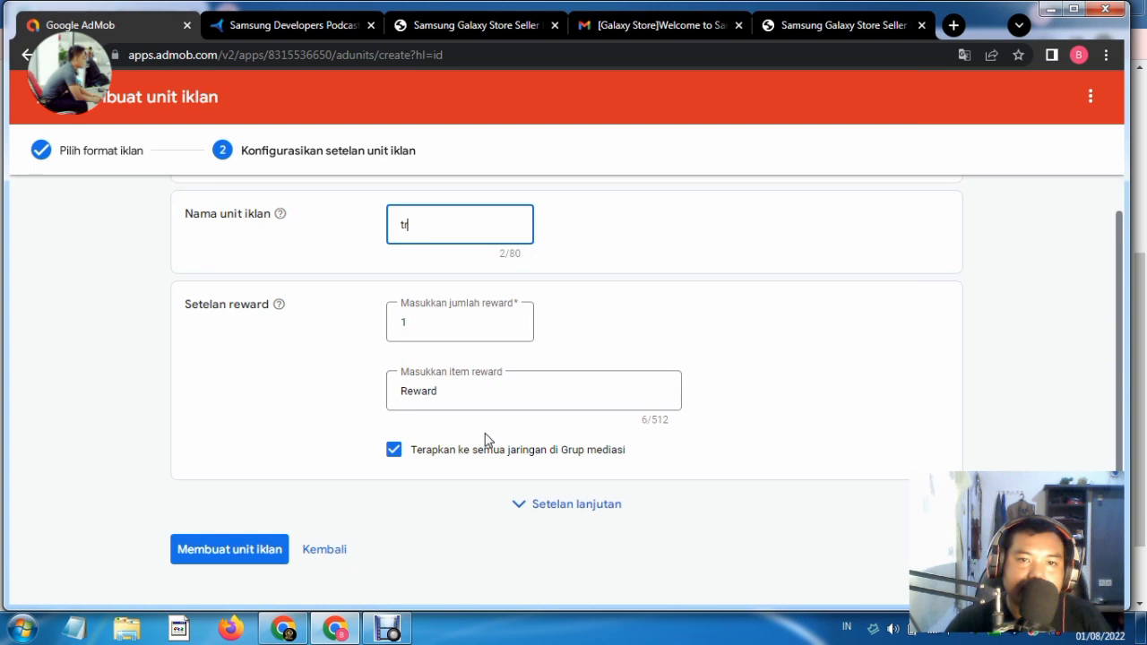
scroll(489, 437, down, 1)
click(230, 527)
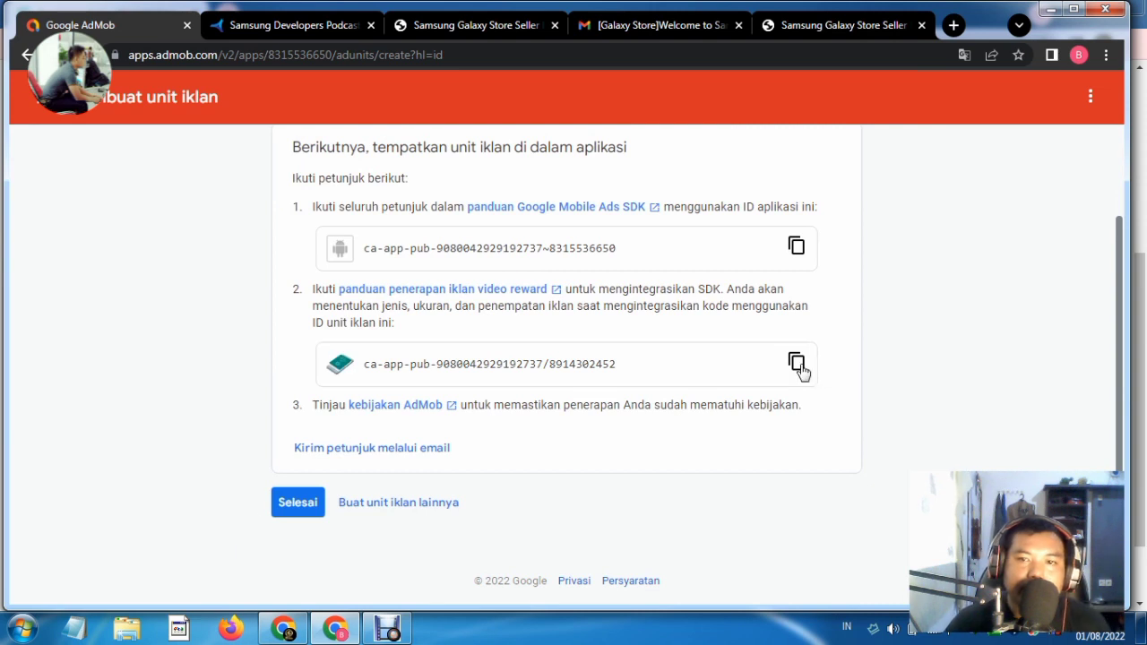
click(797, 363)
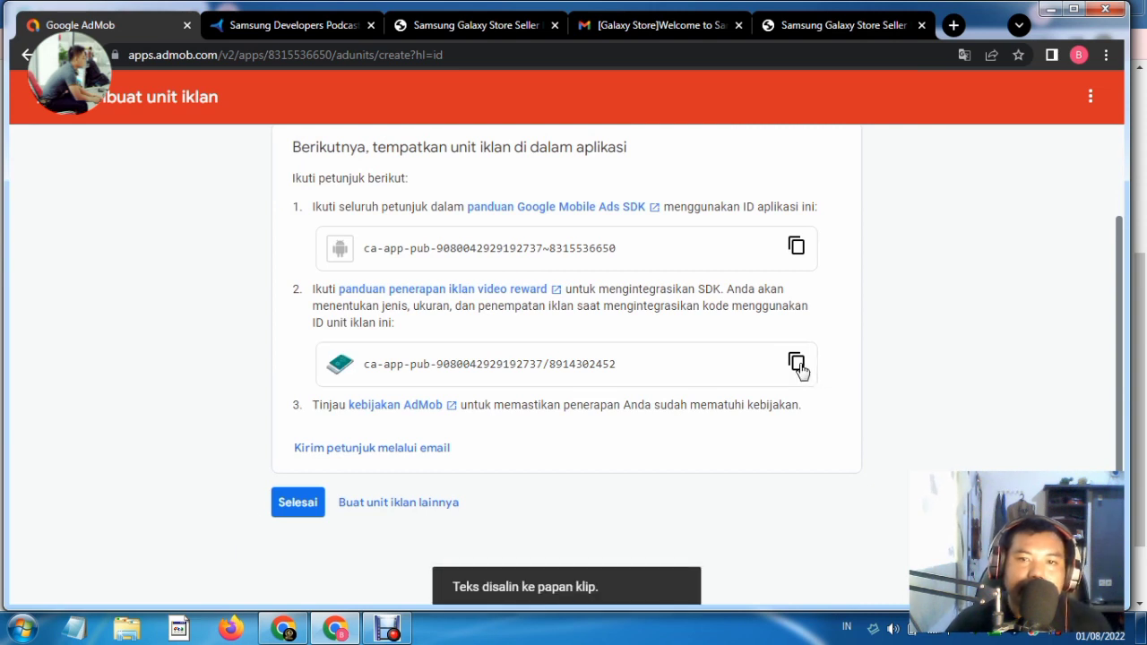
click(291, 507)
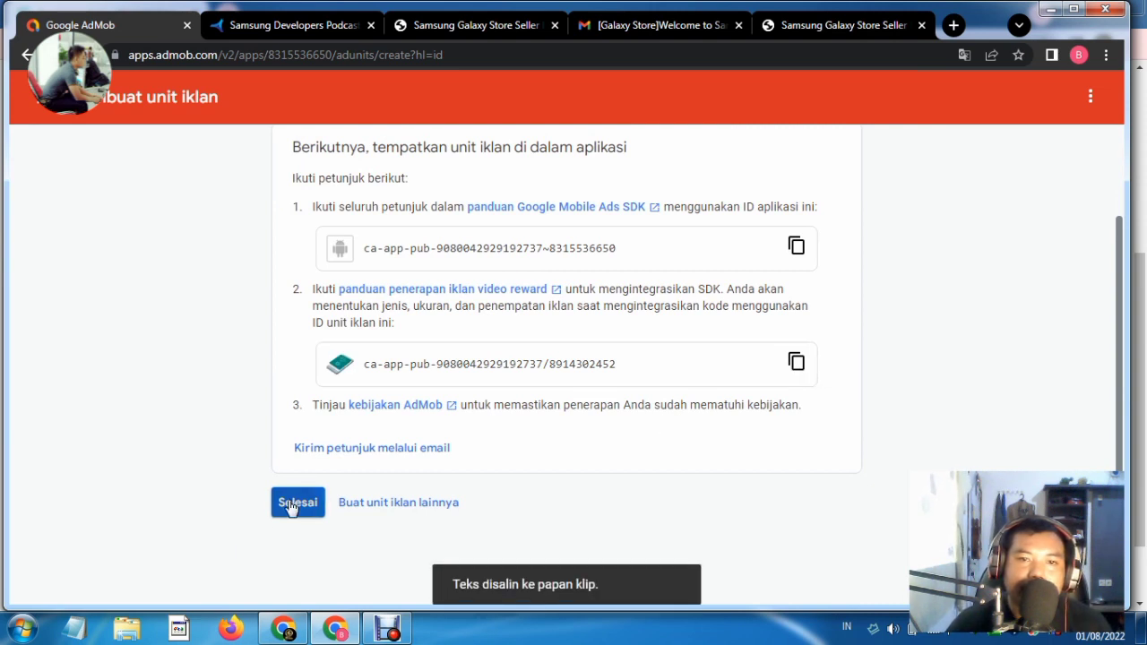
Paste the rewarded ad unit ID into QuickApp Ninja's Rewarded Ad unit ID field
click(285, 633)
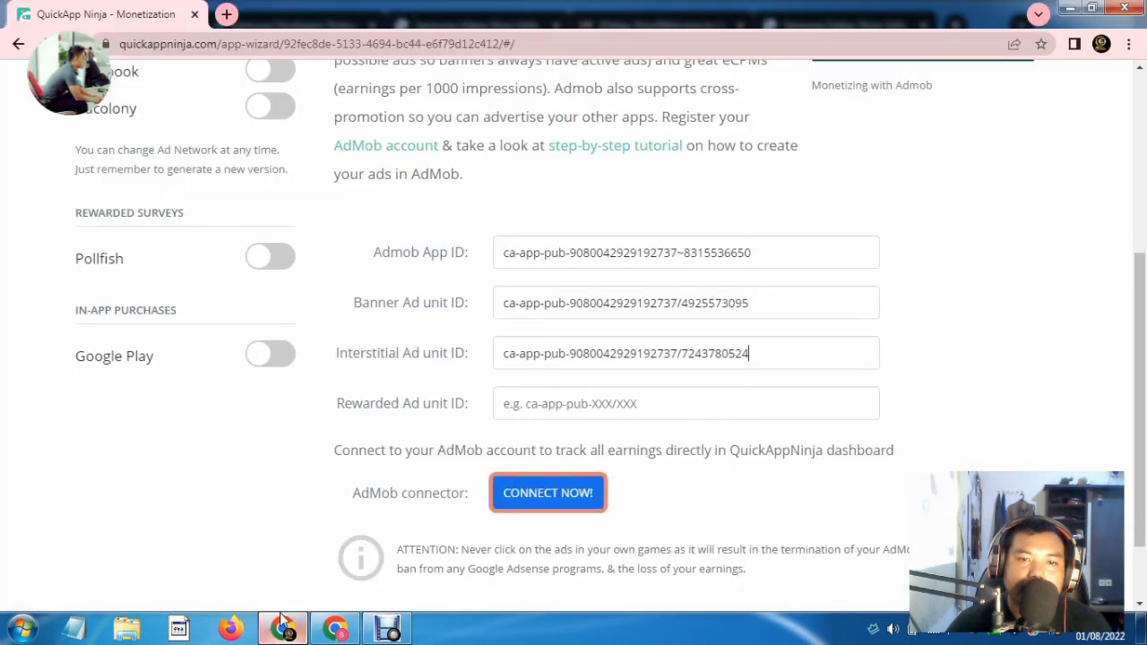
click(542, 411)
right_click(540, 404)
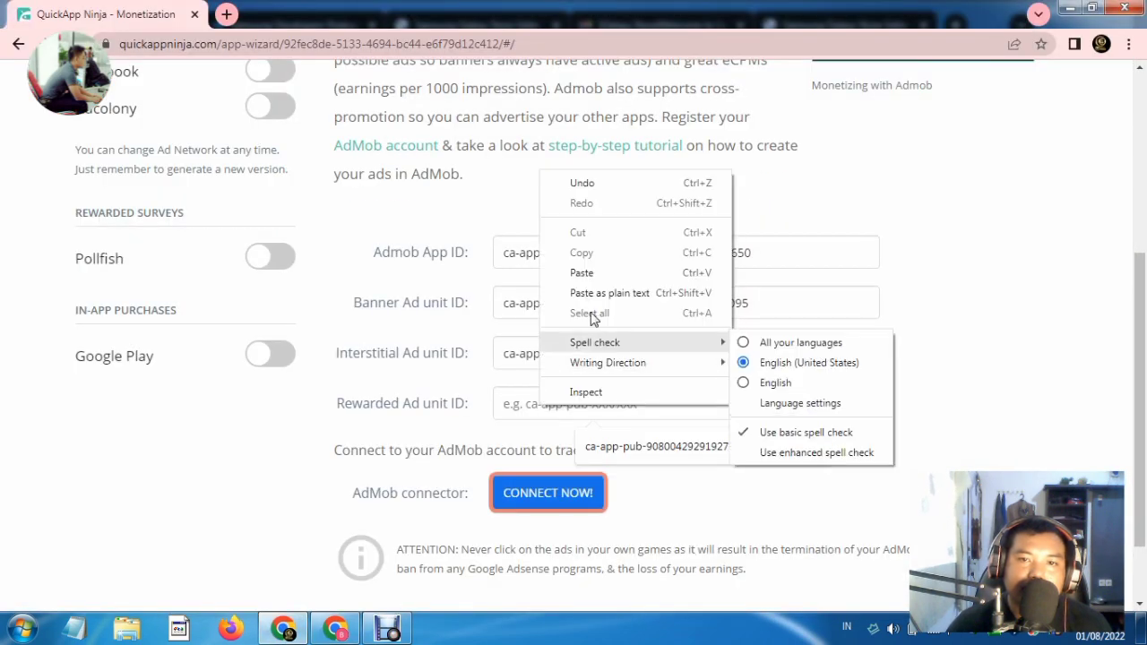
click(582, 274)
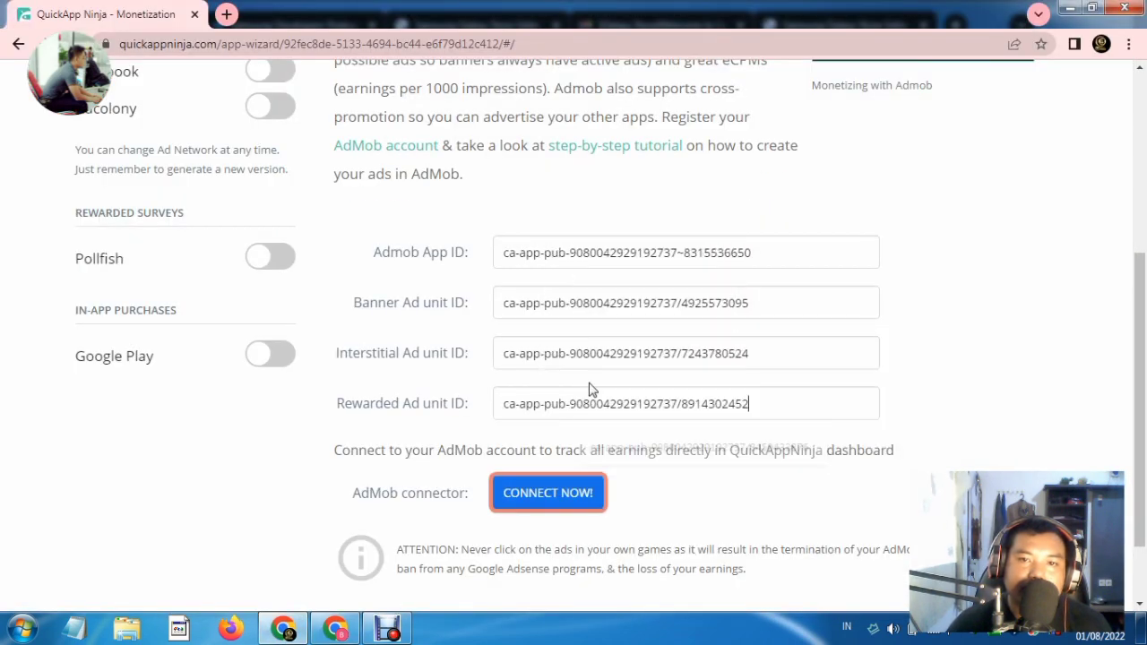
Connect the AdMob account to QuickApp Ninja, allowing access with Izinkan
click(564, 500)
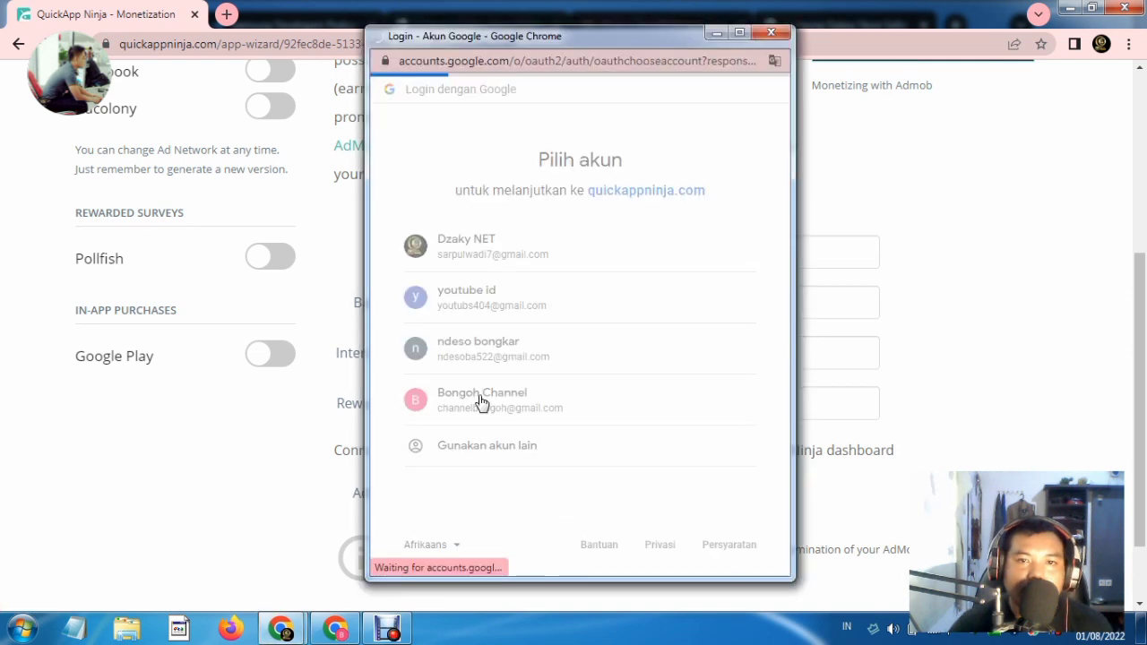
scroll(481, 402, down, 1)
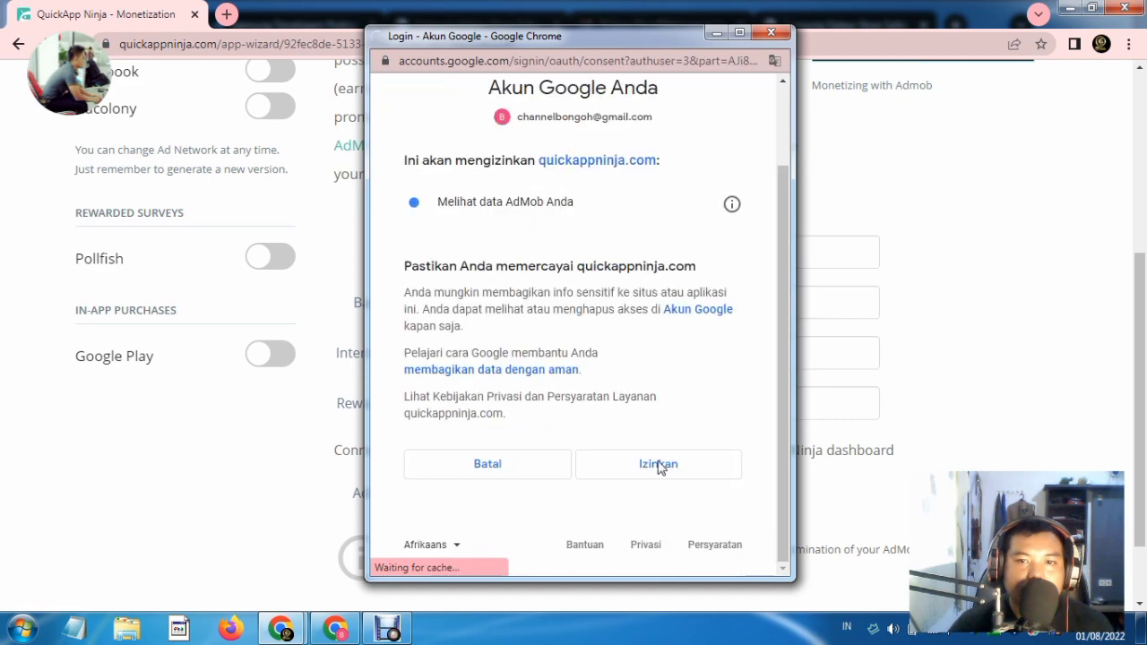
click(658, 465)
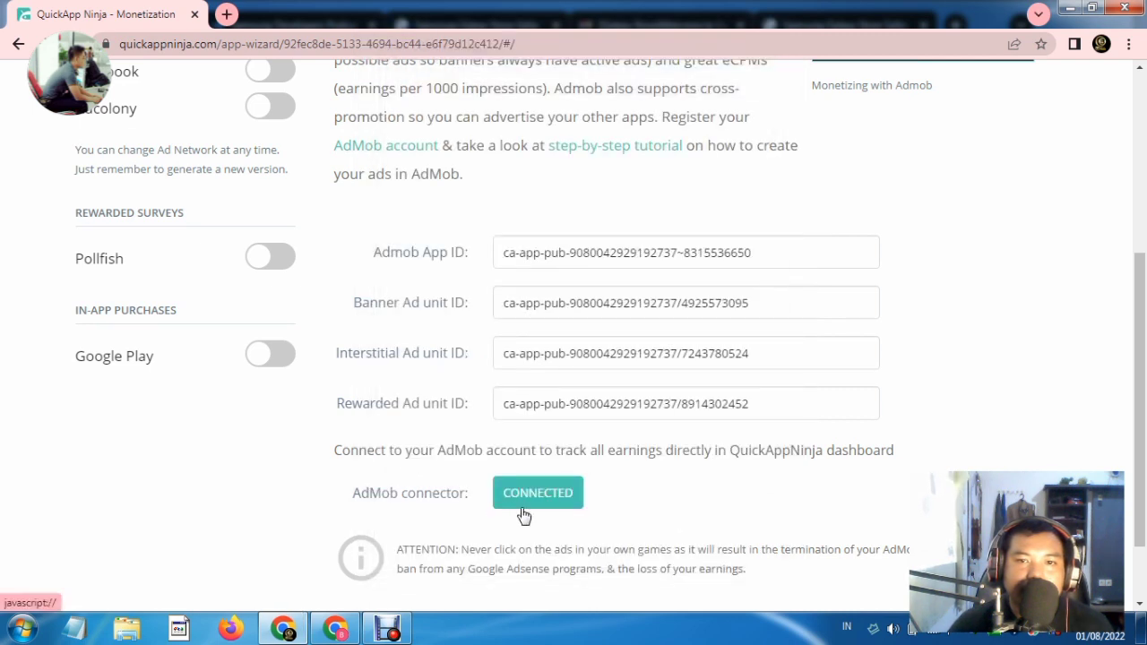
Switch on AdMob by Google as the ad network and review the filled IDs
scroll(636, 484, up, 4)
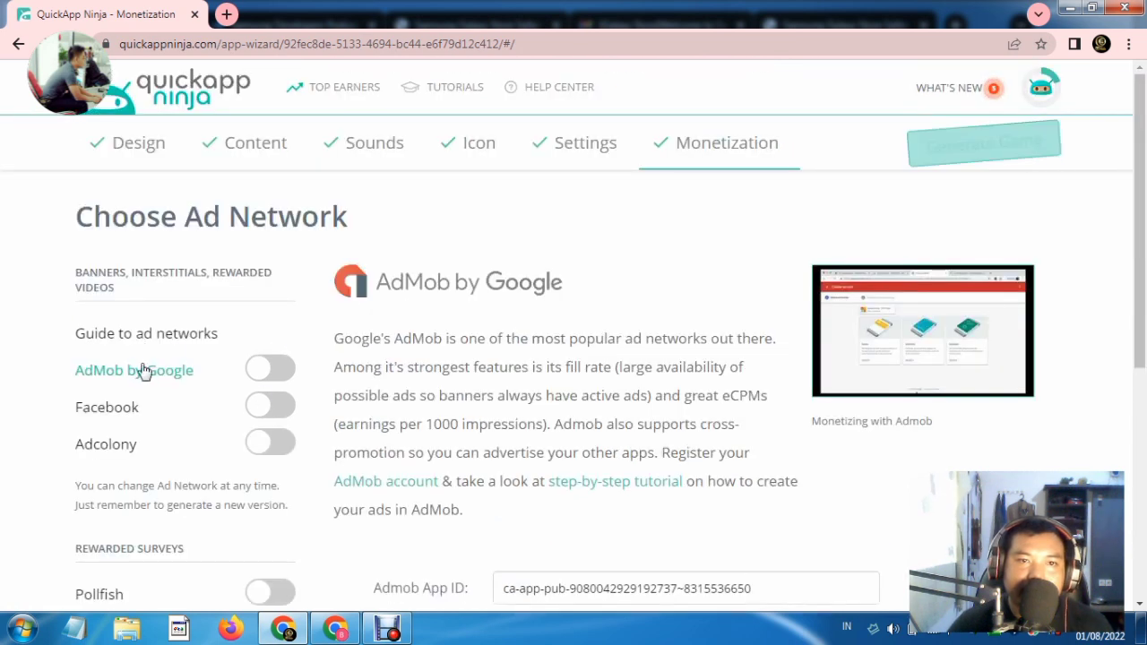
click(260, 369)
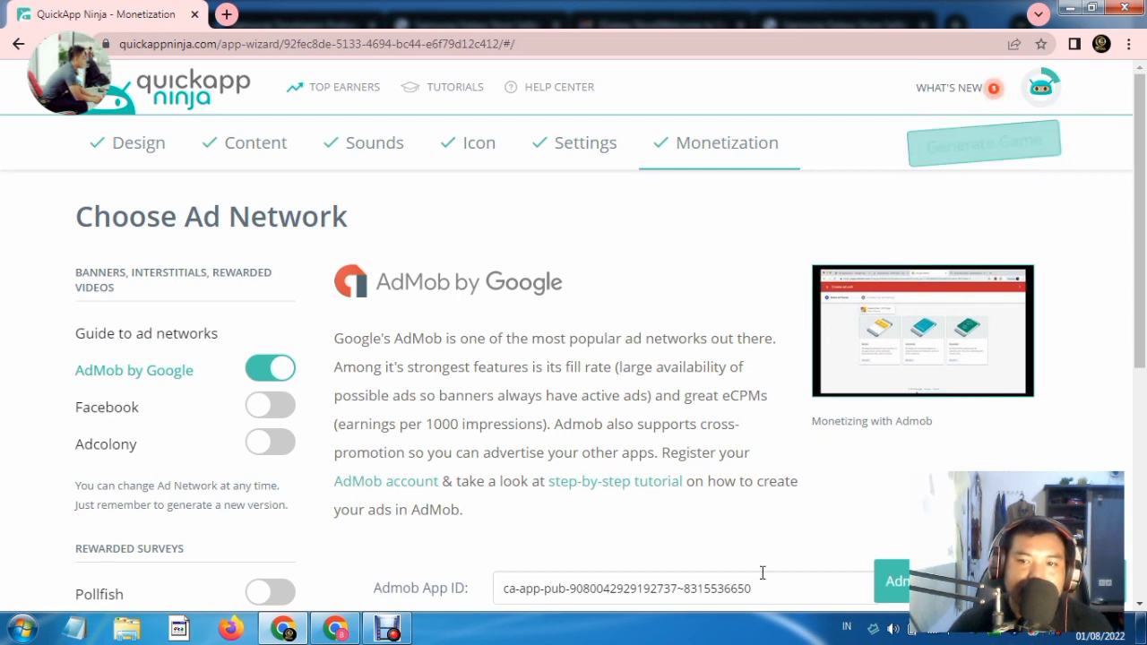
scroll(478, 485, down, 2)
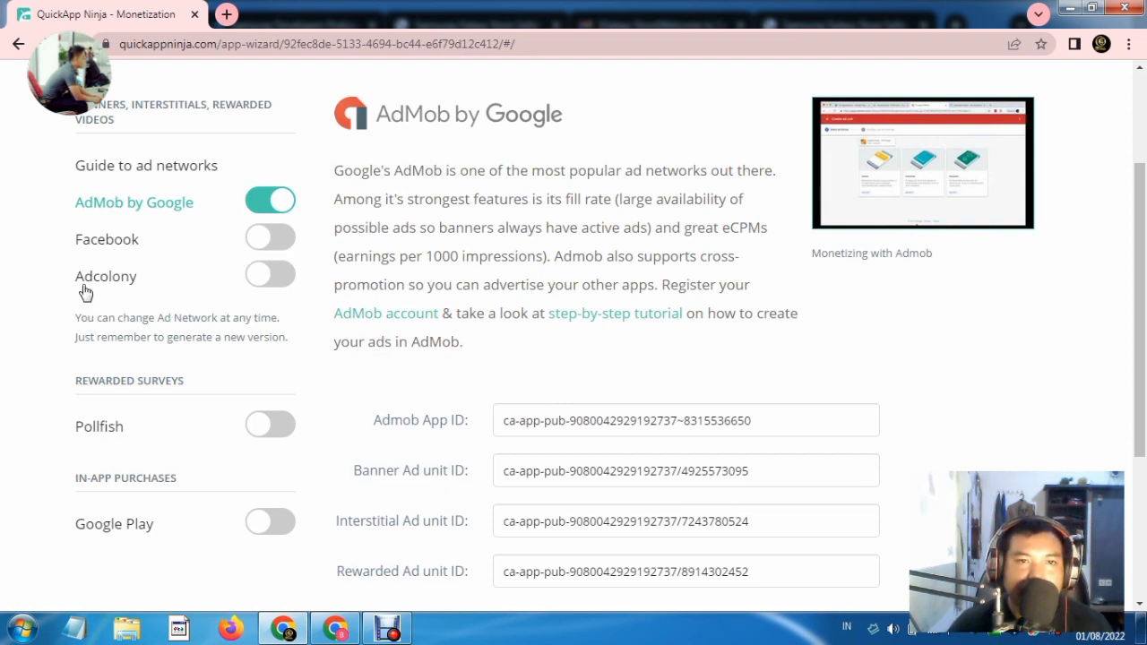
scroll(526, 386, down, 3)
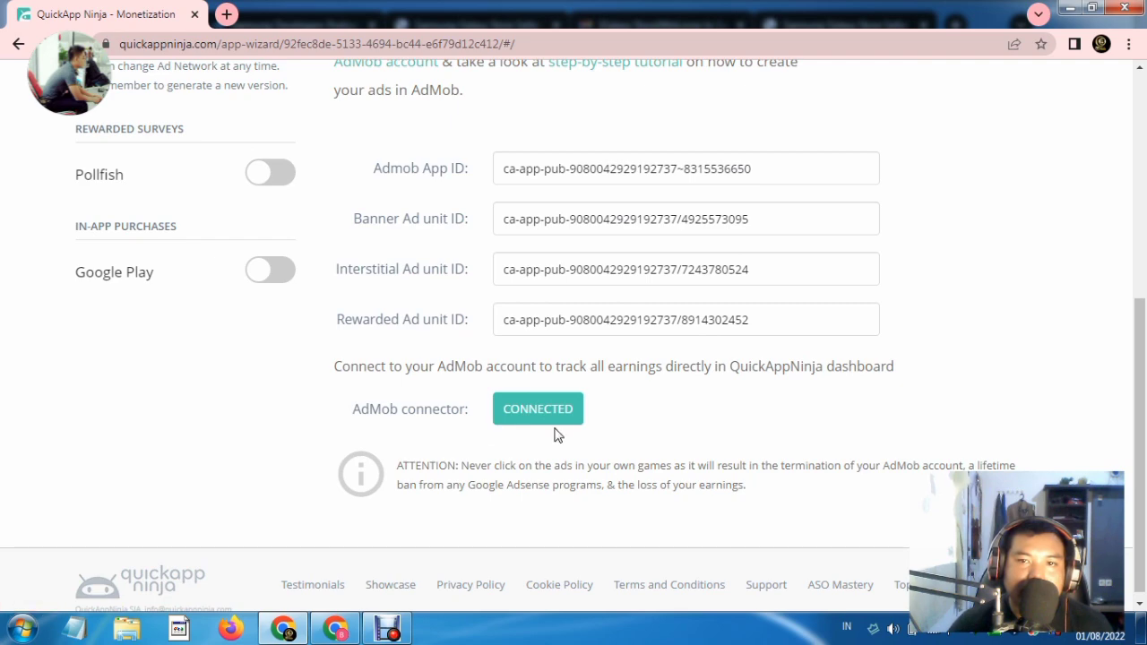
scroll(556, 434, up, 5)
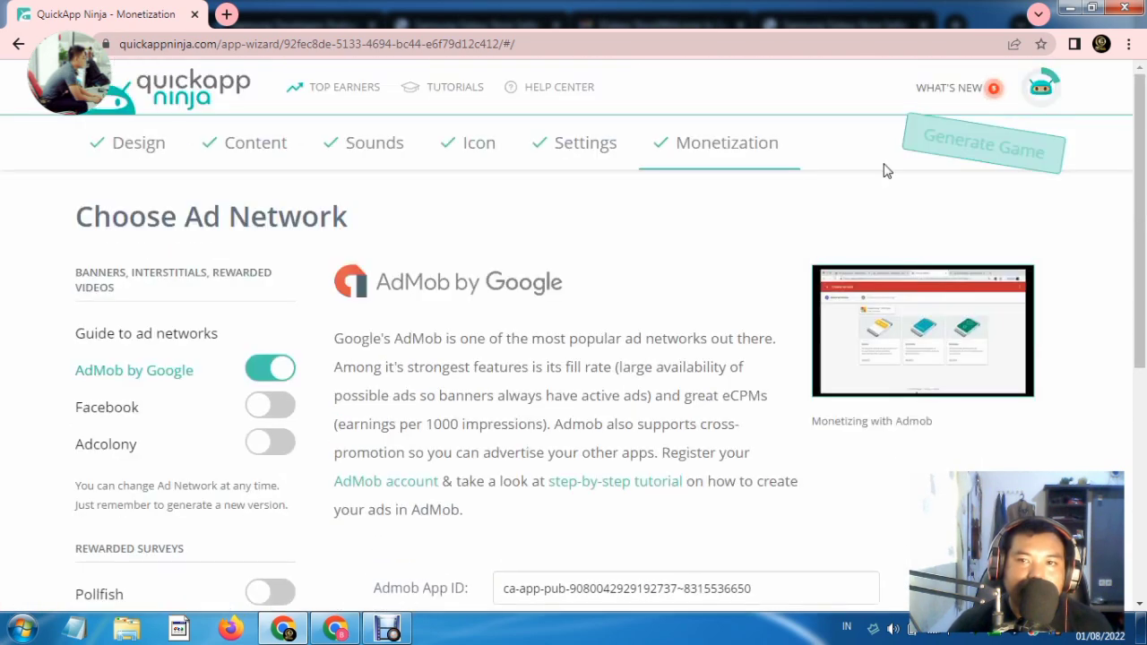
Generate the Tebak Gambar game and choose NO THANKS to reach the dashboard
click(958, 151)
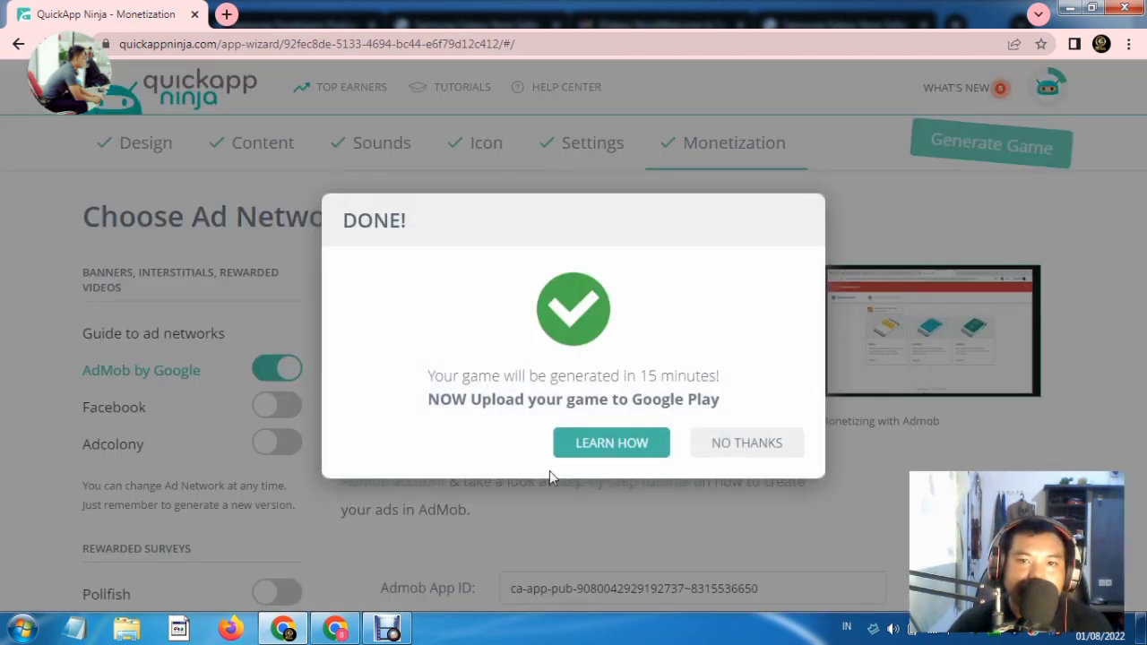
click(742, 452)
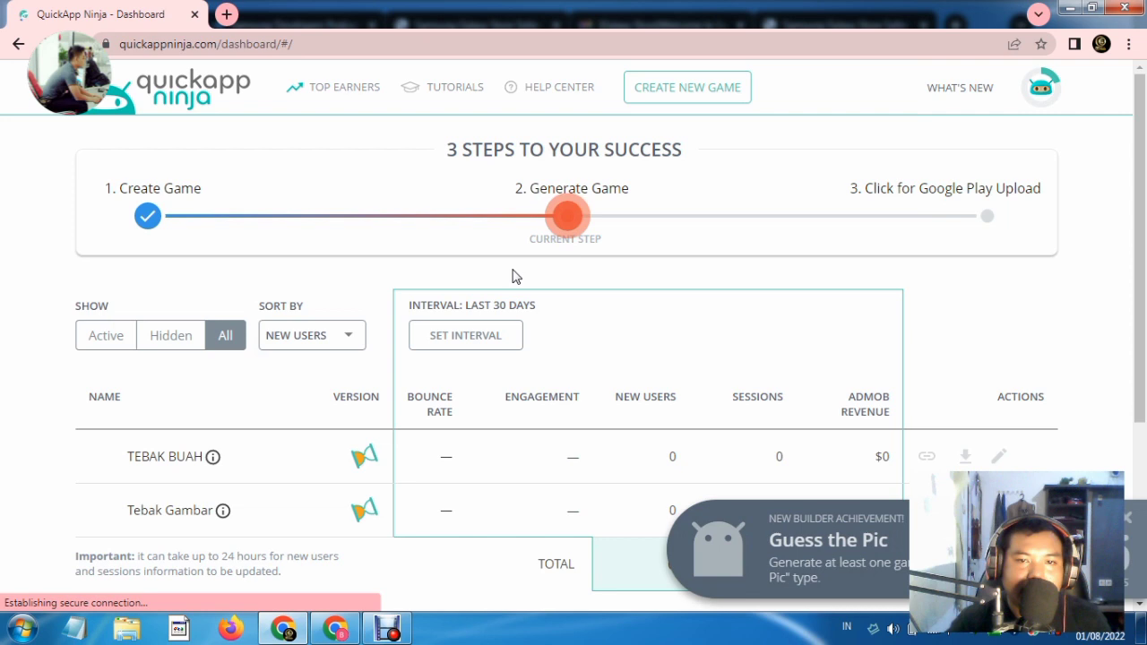
scroll(1023, 350, down, 2)
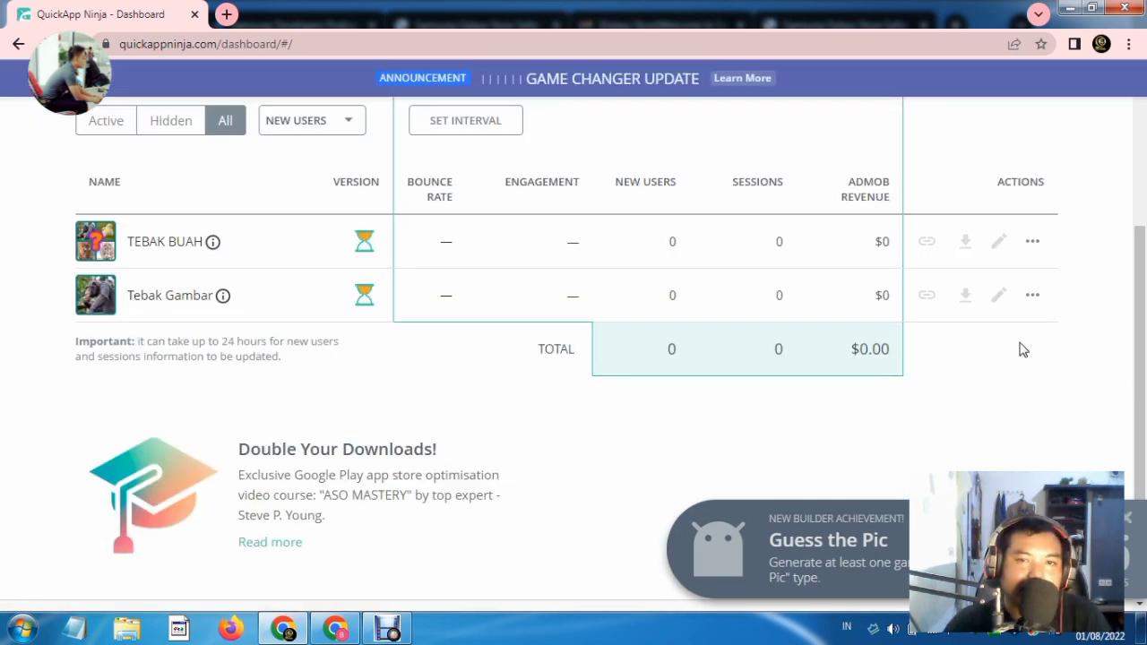